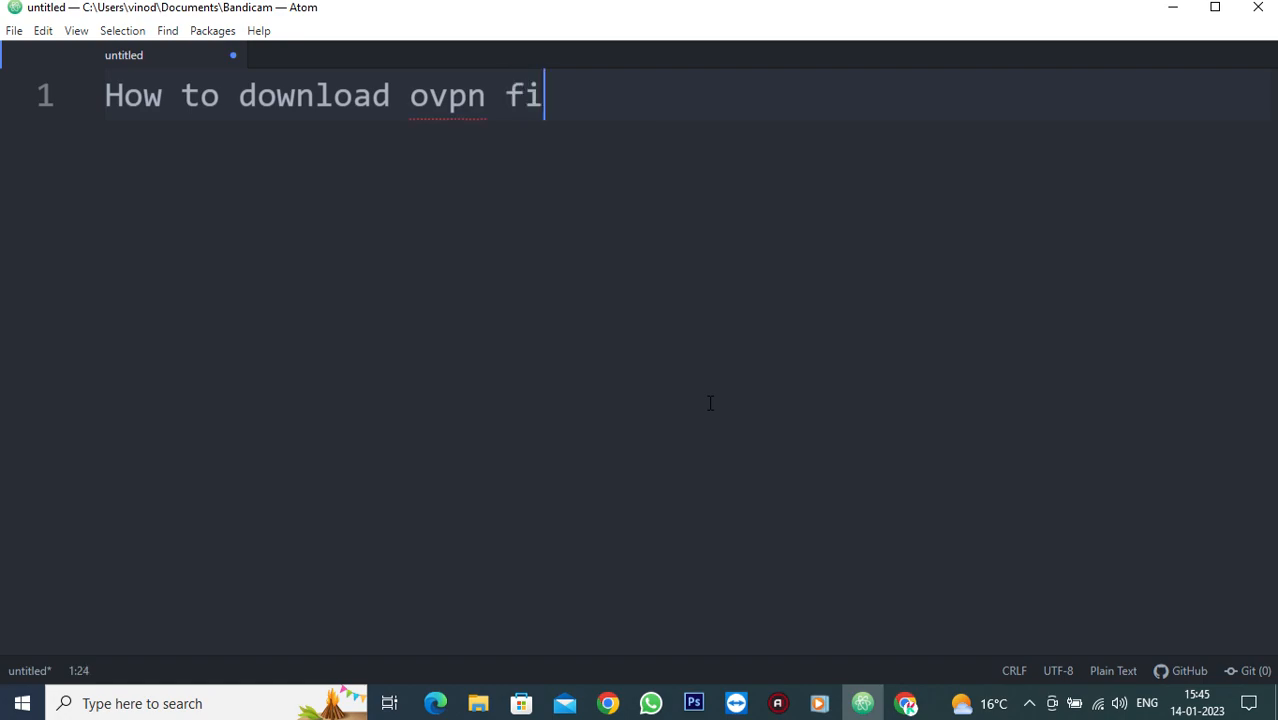
Type the two-line title asking how to add vpngate ovpn files to the admin panel, then 'Open your admin panel'
type("m ")
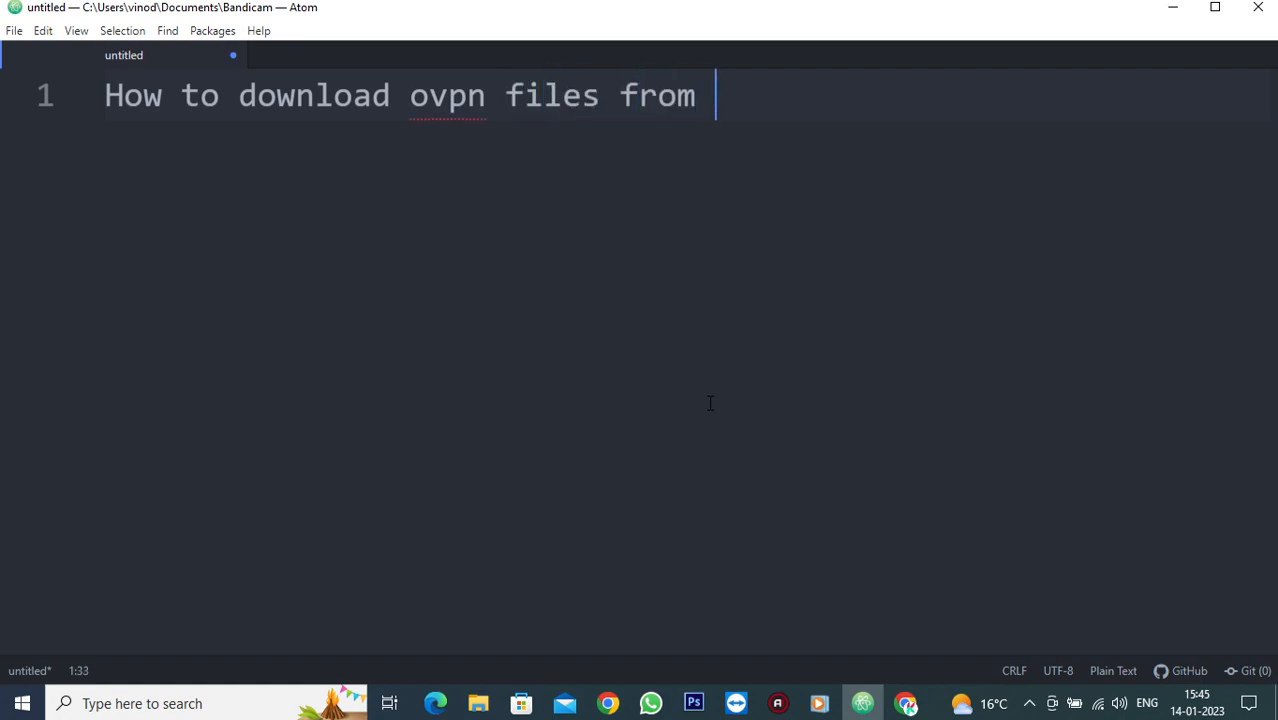
type("vpngat")
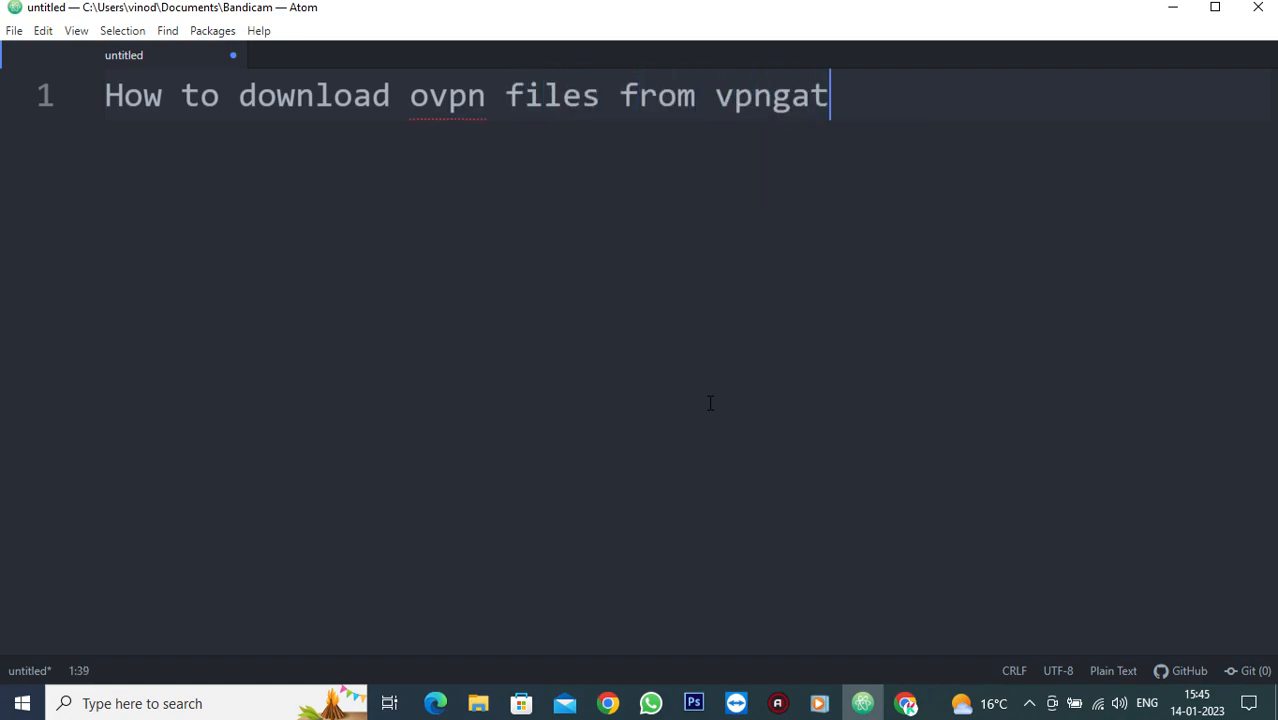
type("e website")
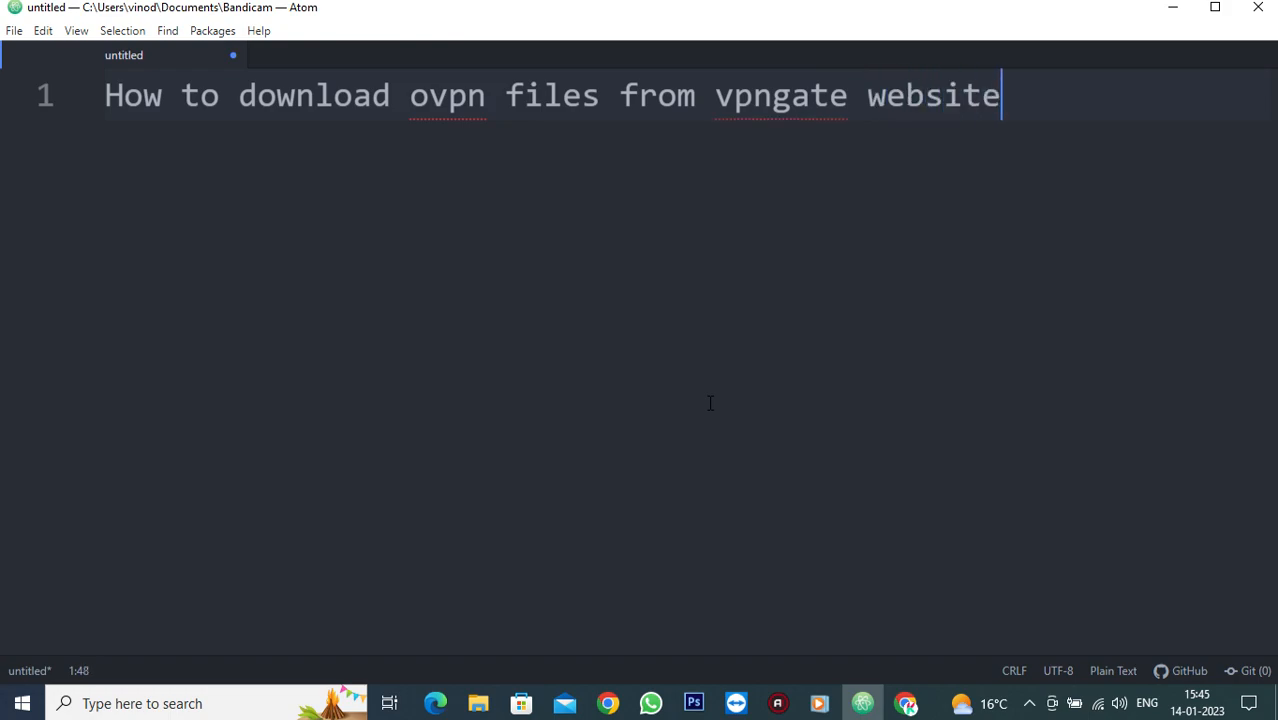
type(" and How")
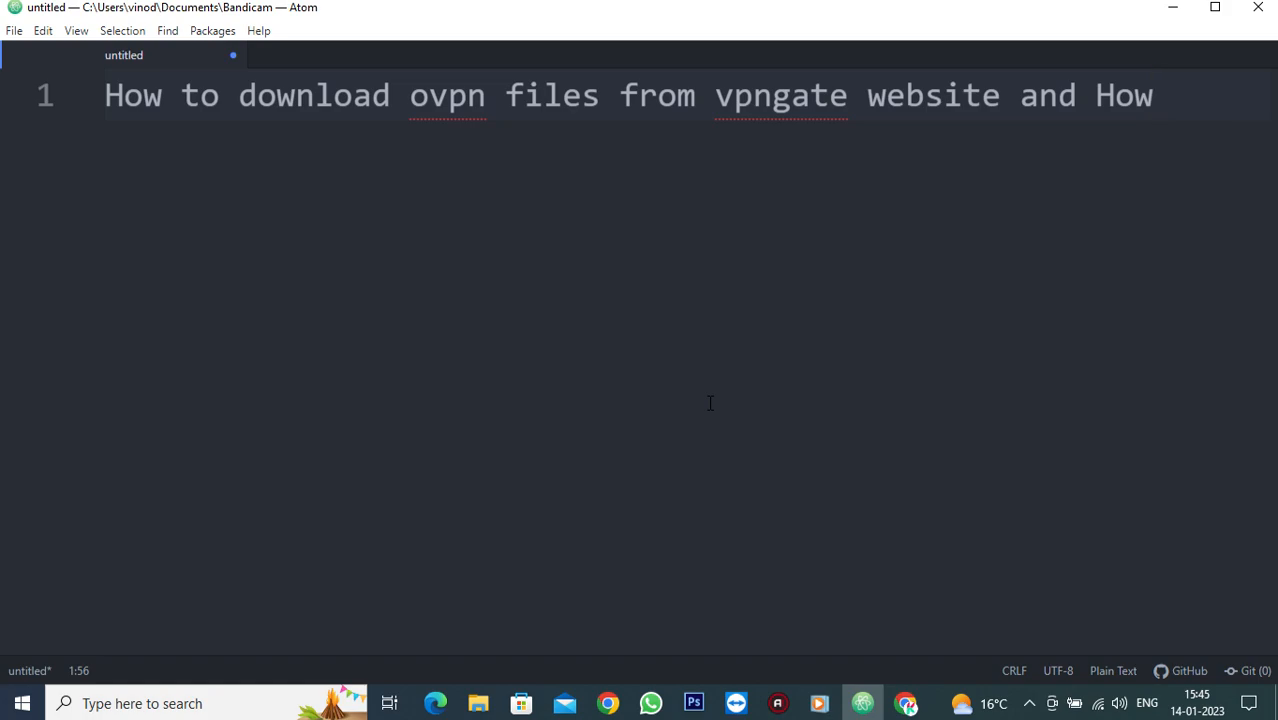
key("Return")
type("to add th")
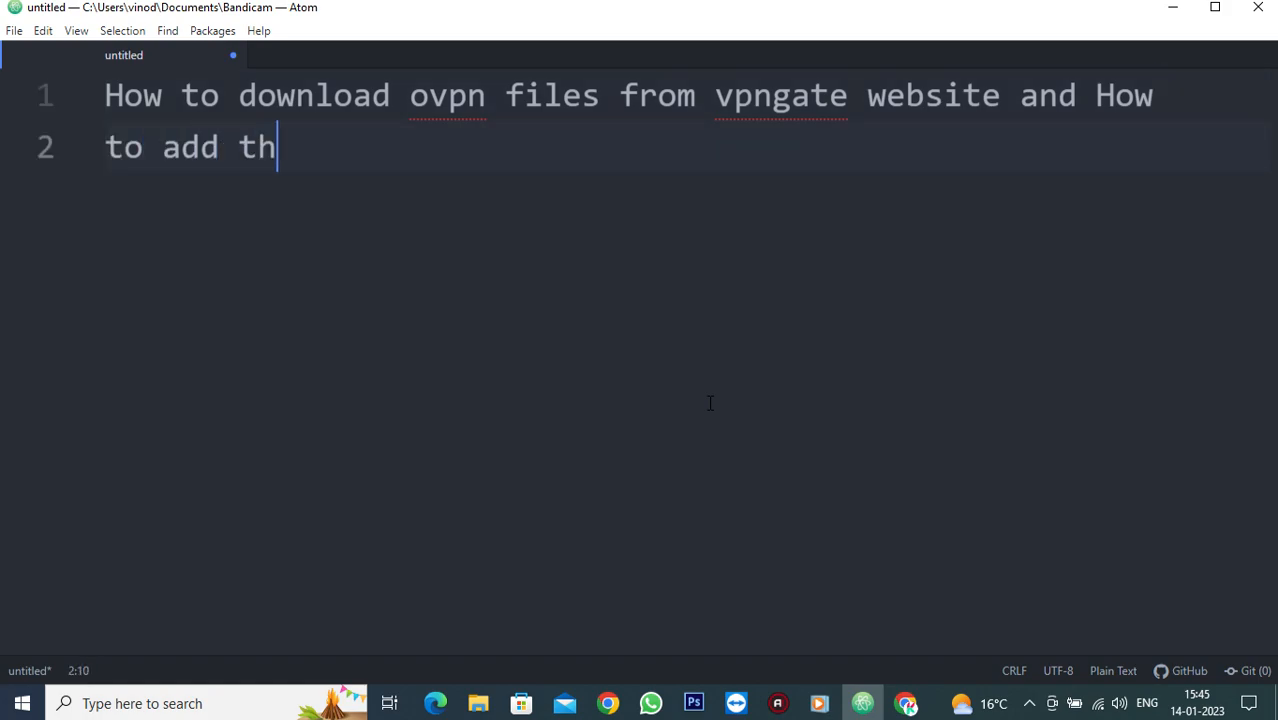
type("em into our admin panel?")
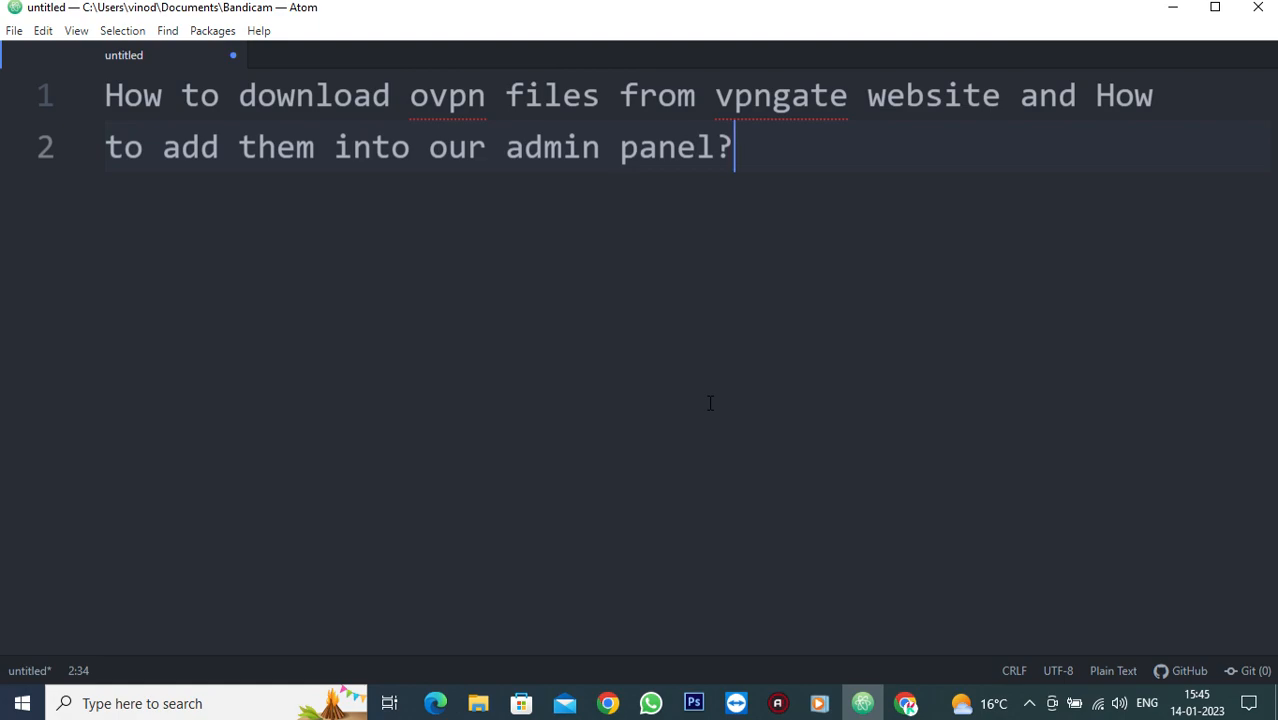
key("Return")
key("Return")
type("Open y")
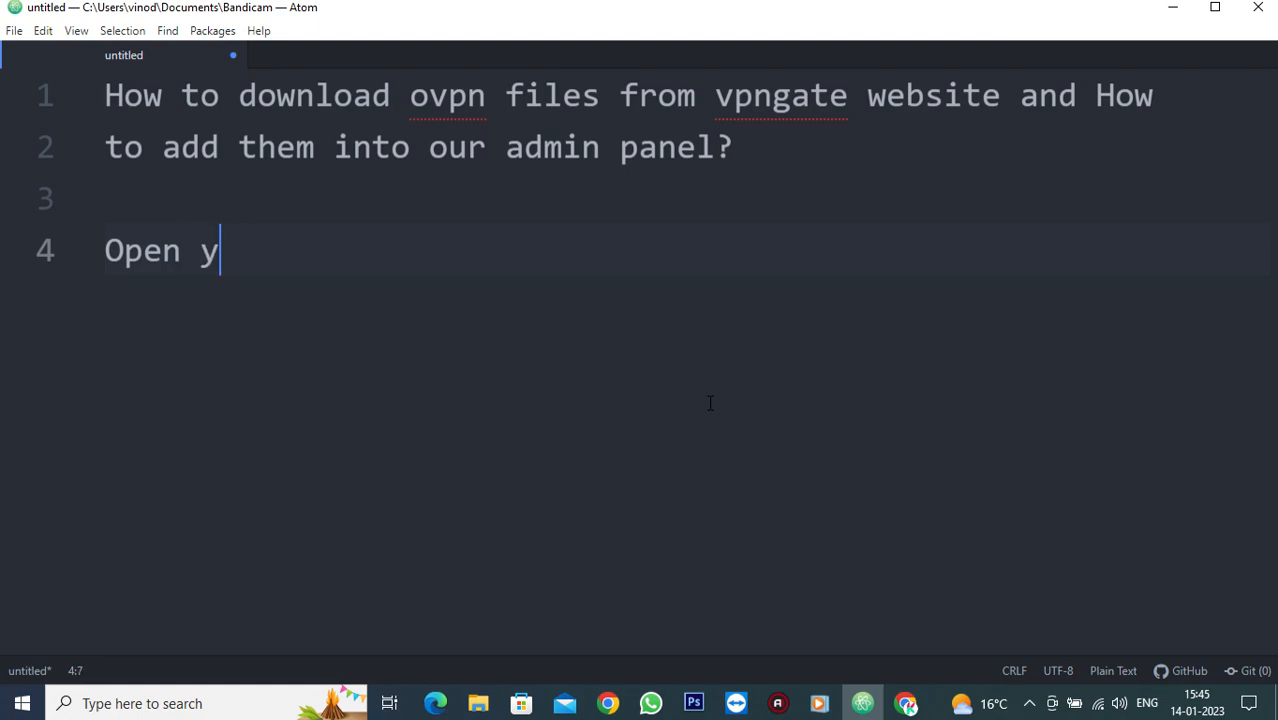
type("our admin panel")
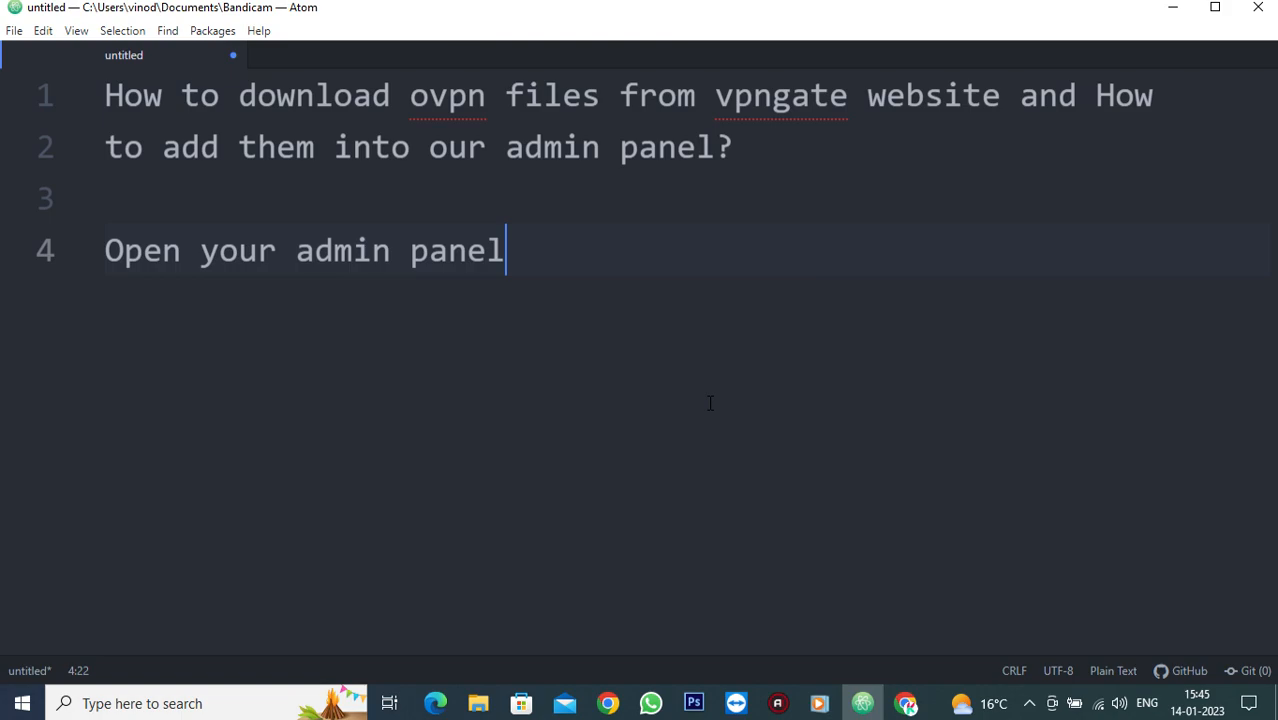
Log in to the admin panel with the saved email and password
left_click(906, 704)
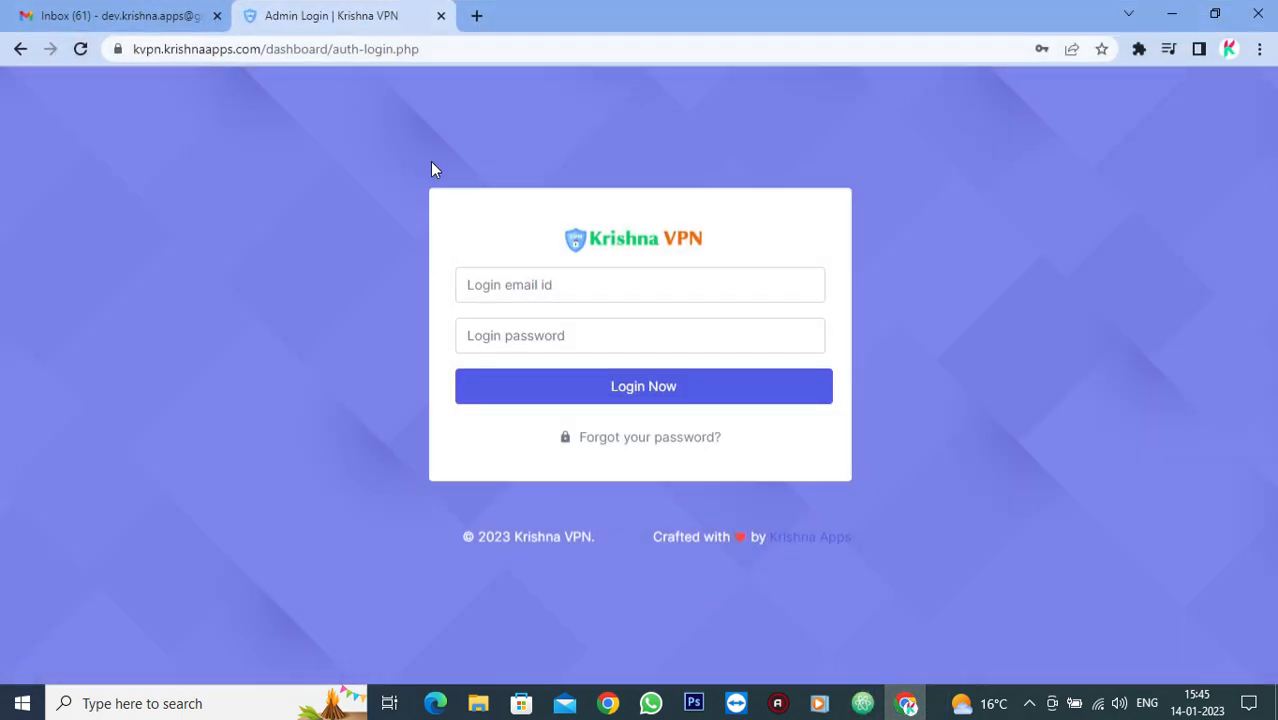
left_click(570, 280)
left_click(606, 338)
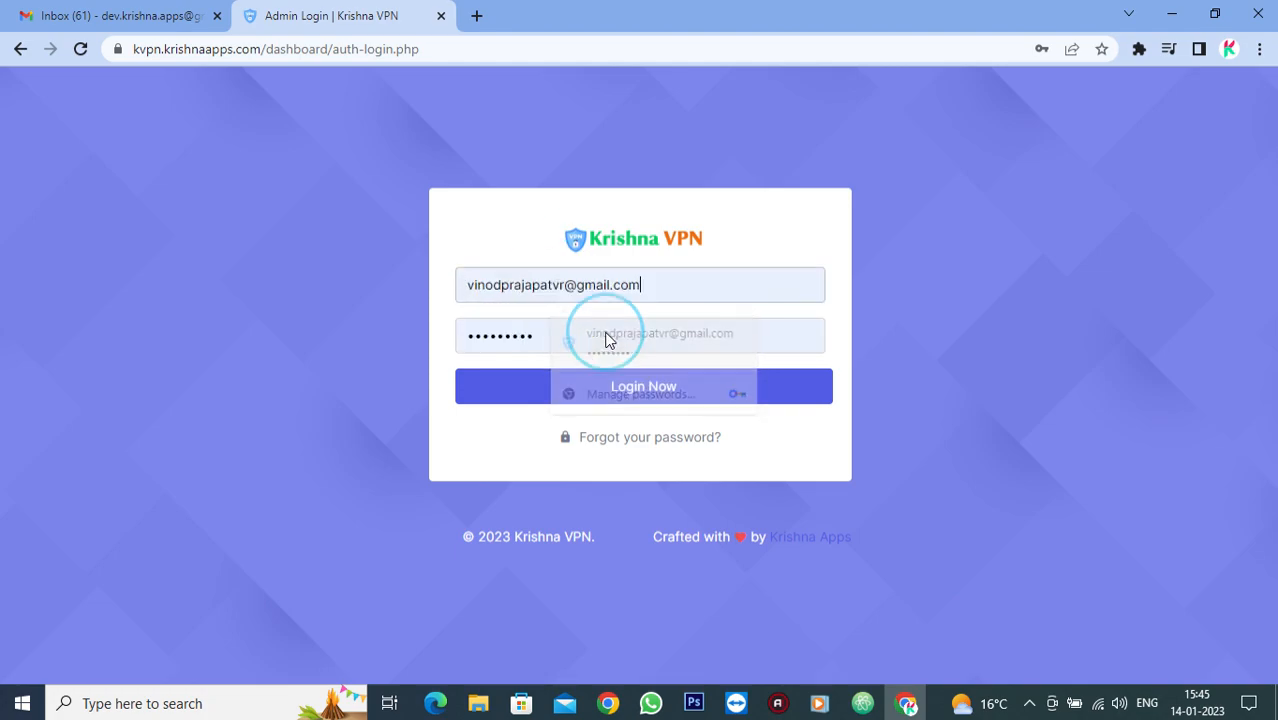
left_click(642, 388)
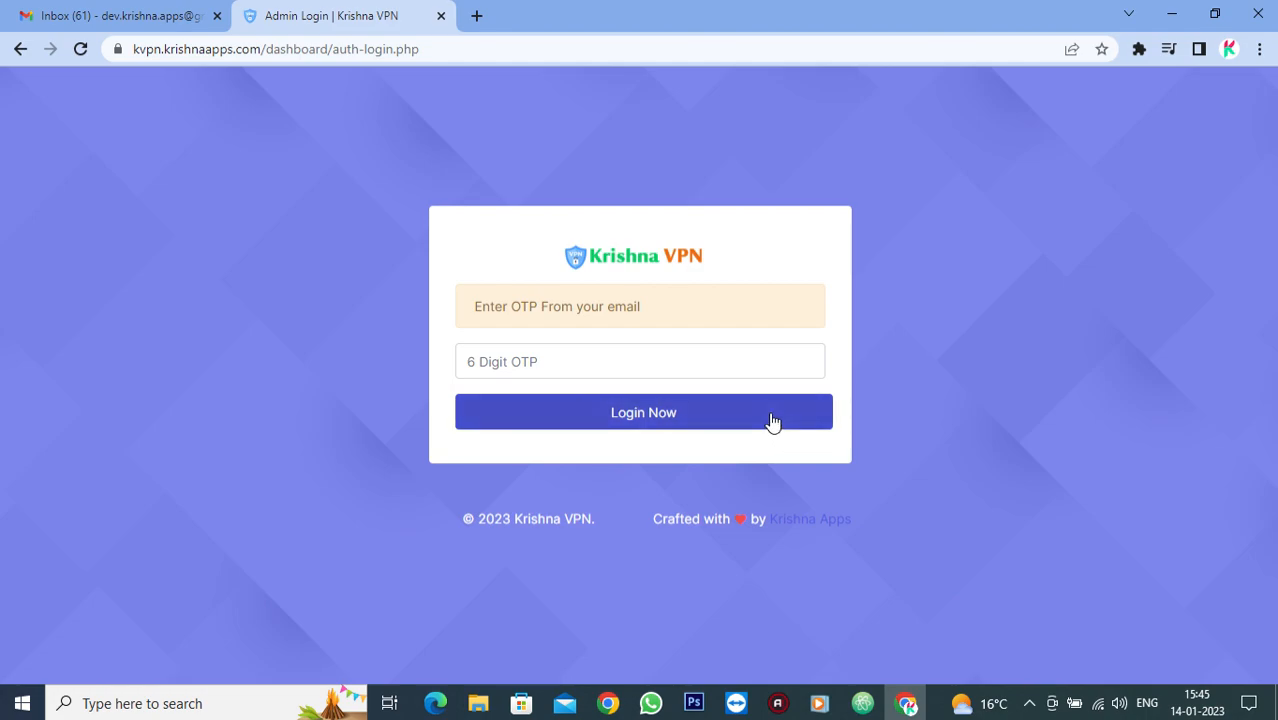
Enter the emailed one-time code to reach the dashboard
left_click(755, 361)
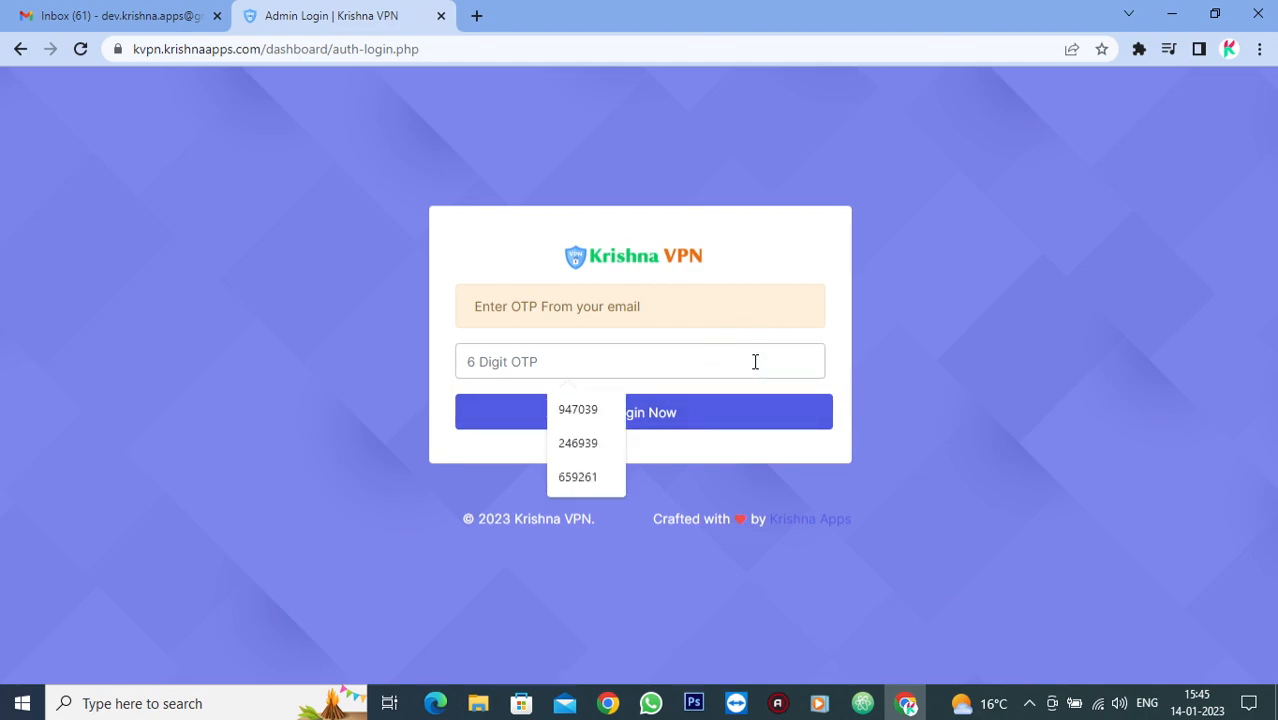
key("Escape")
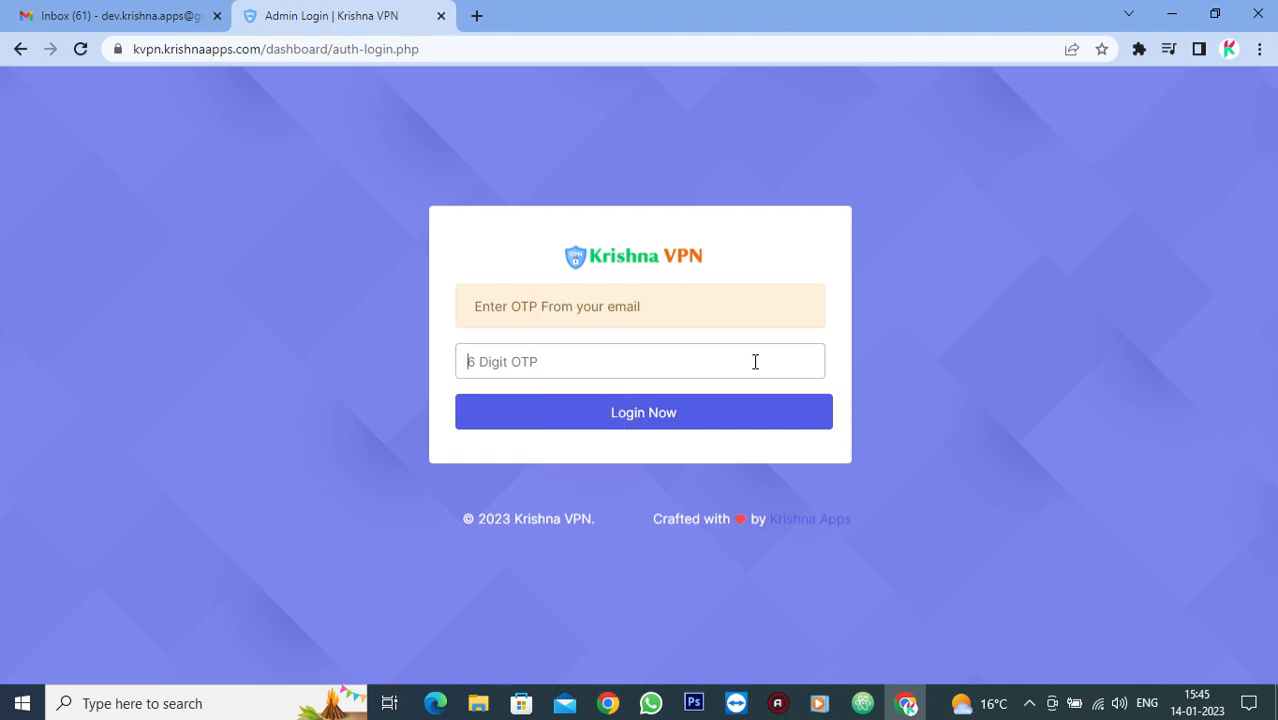
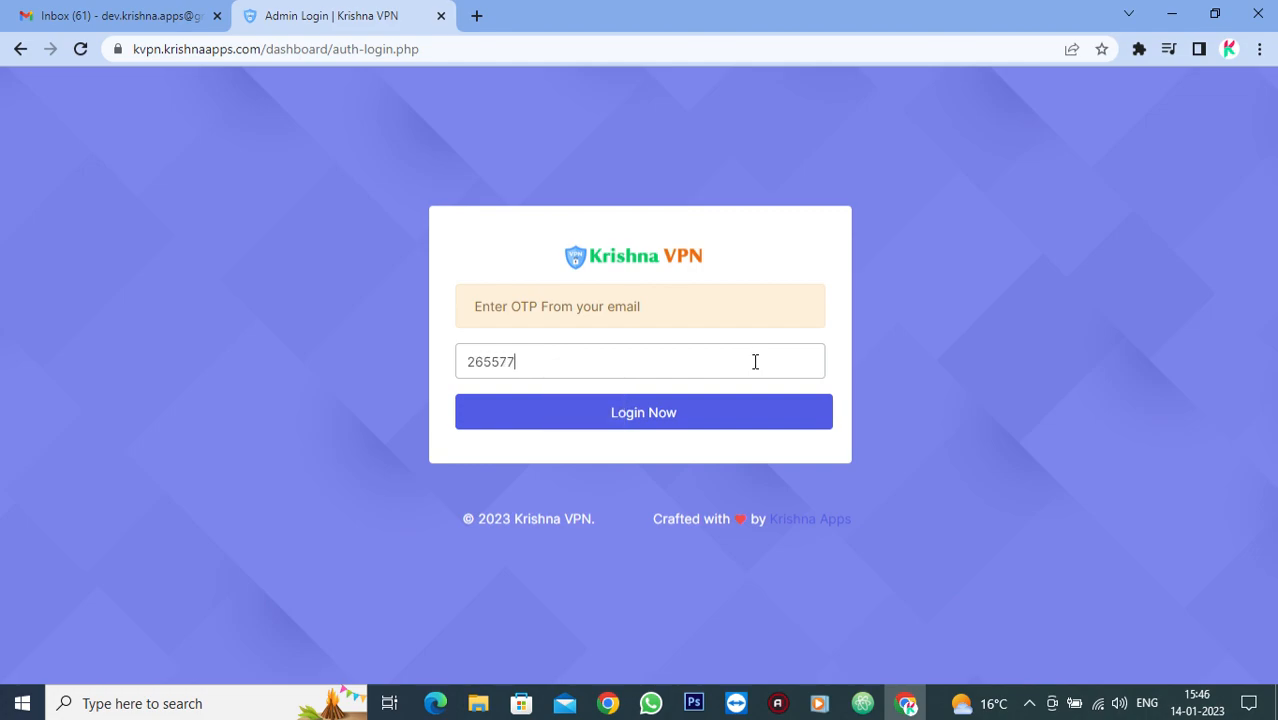
left_click(666, 423)
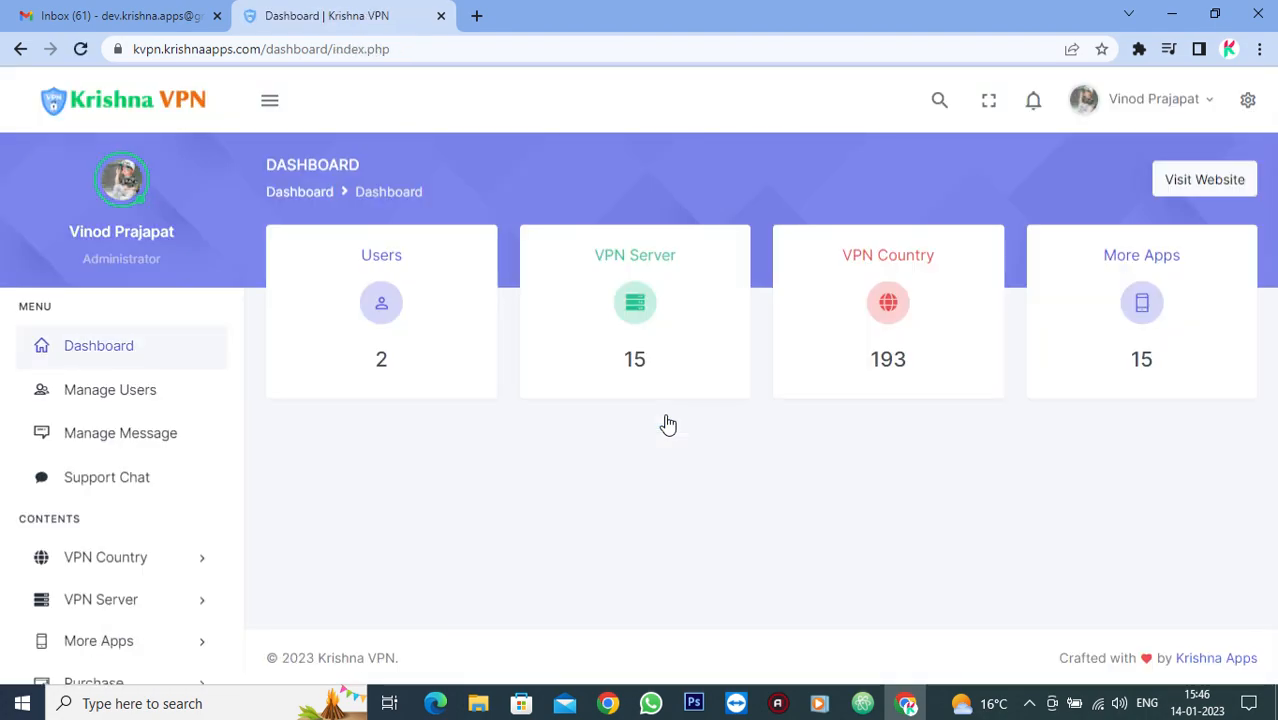
Expand VPN Server in the sidebar and go to Add Server
scroll(218, 476, "down", 2)
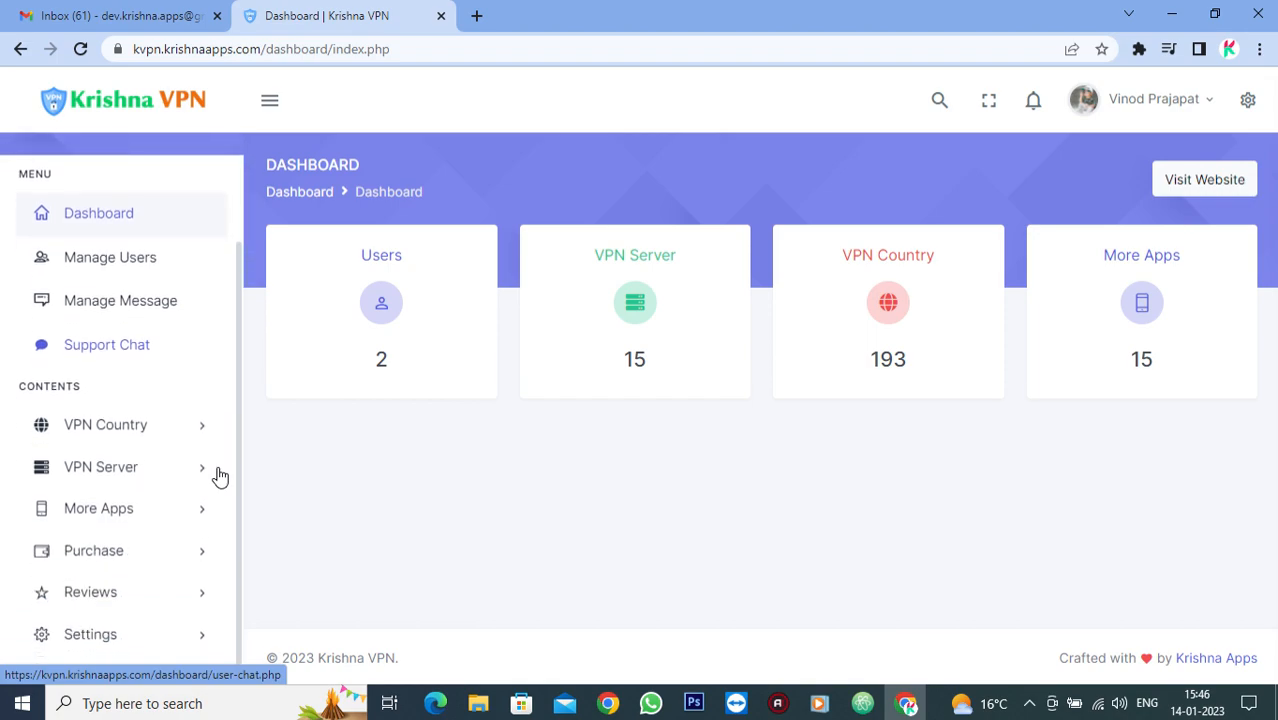
left_click(198, 474)
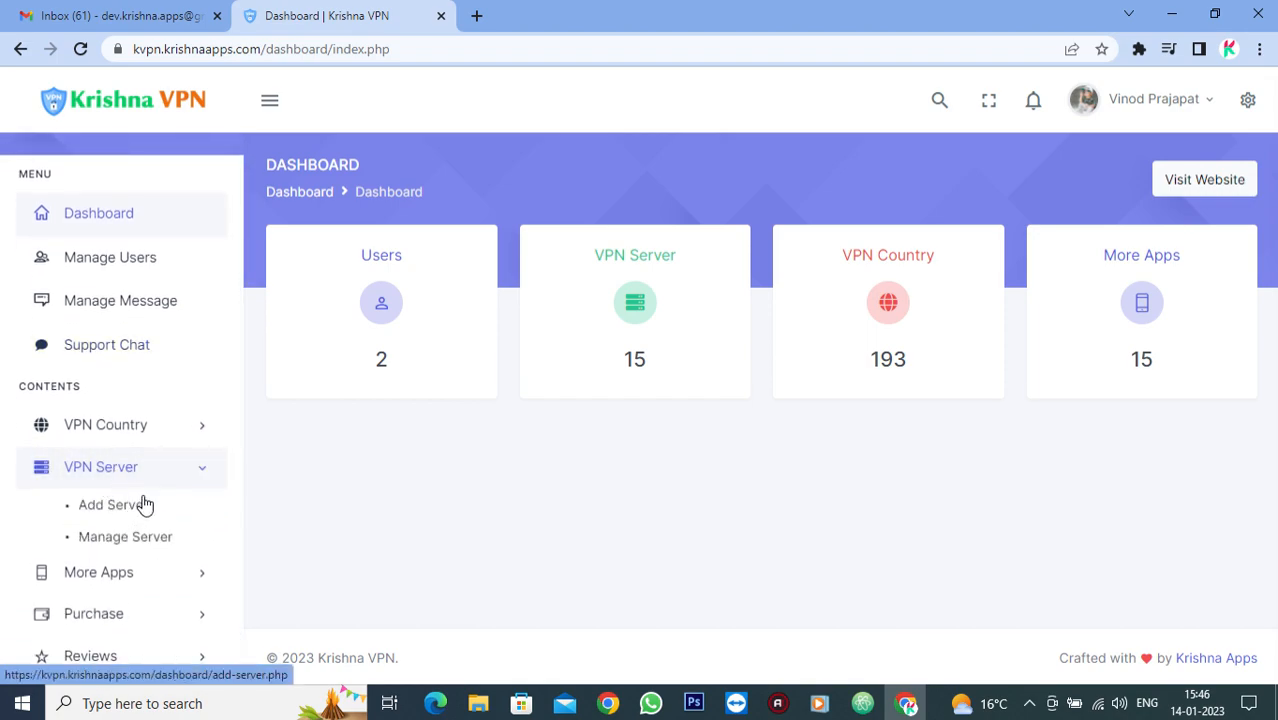
left_click(113, 506)
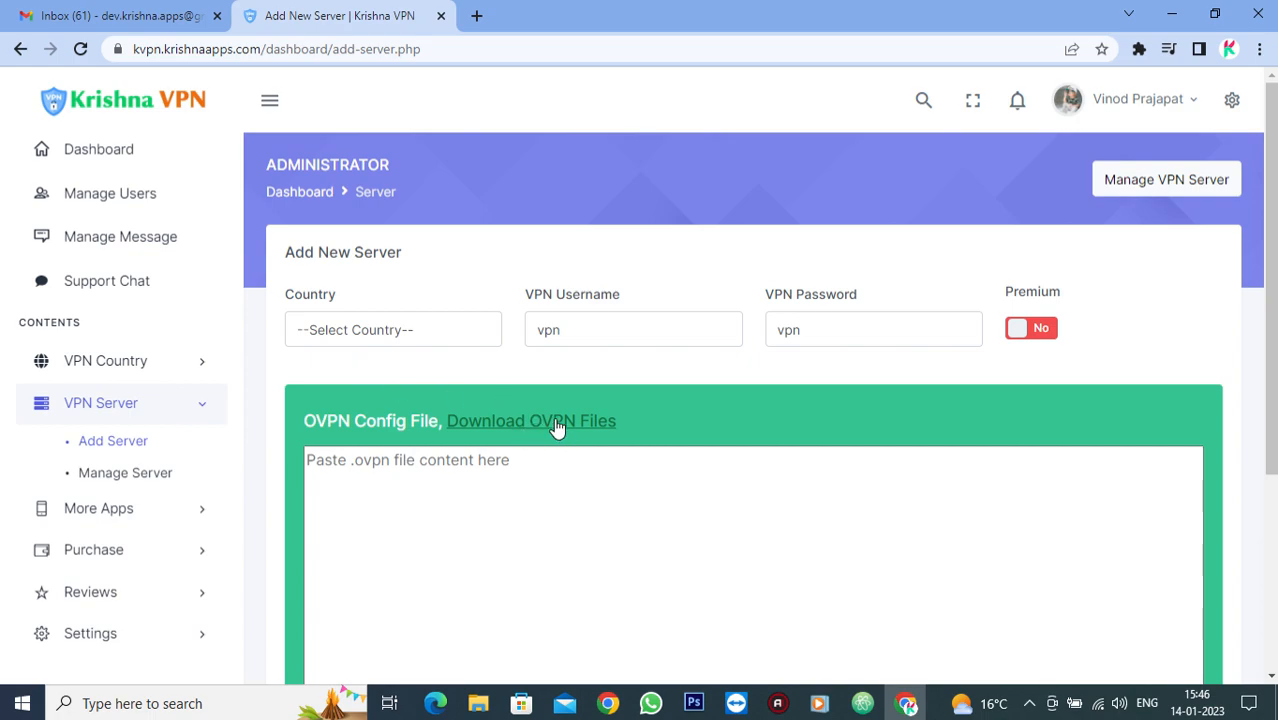
Choose Japan from the Country dropdown by typing 'jap'
left_click(408, 340)
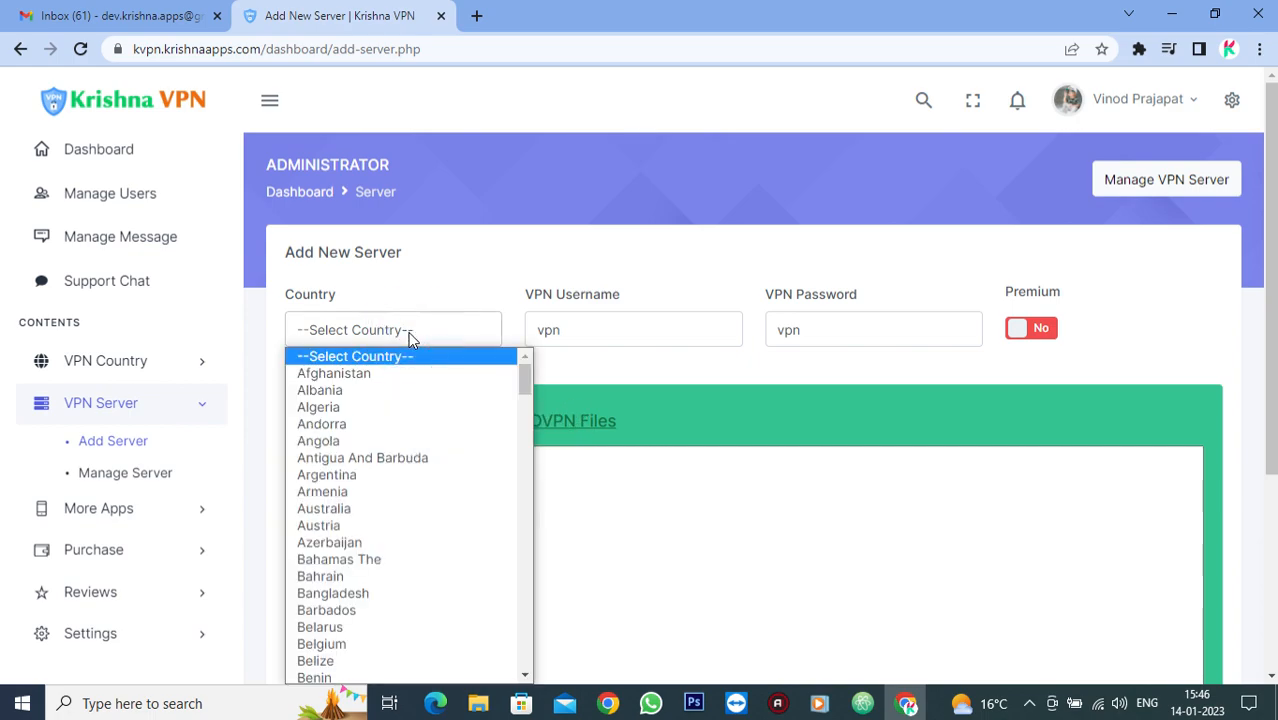
scroll(422, 396, "down", 4)
scroll(422, 396, "down", 5)
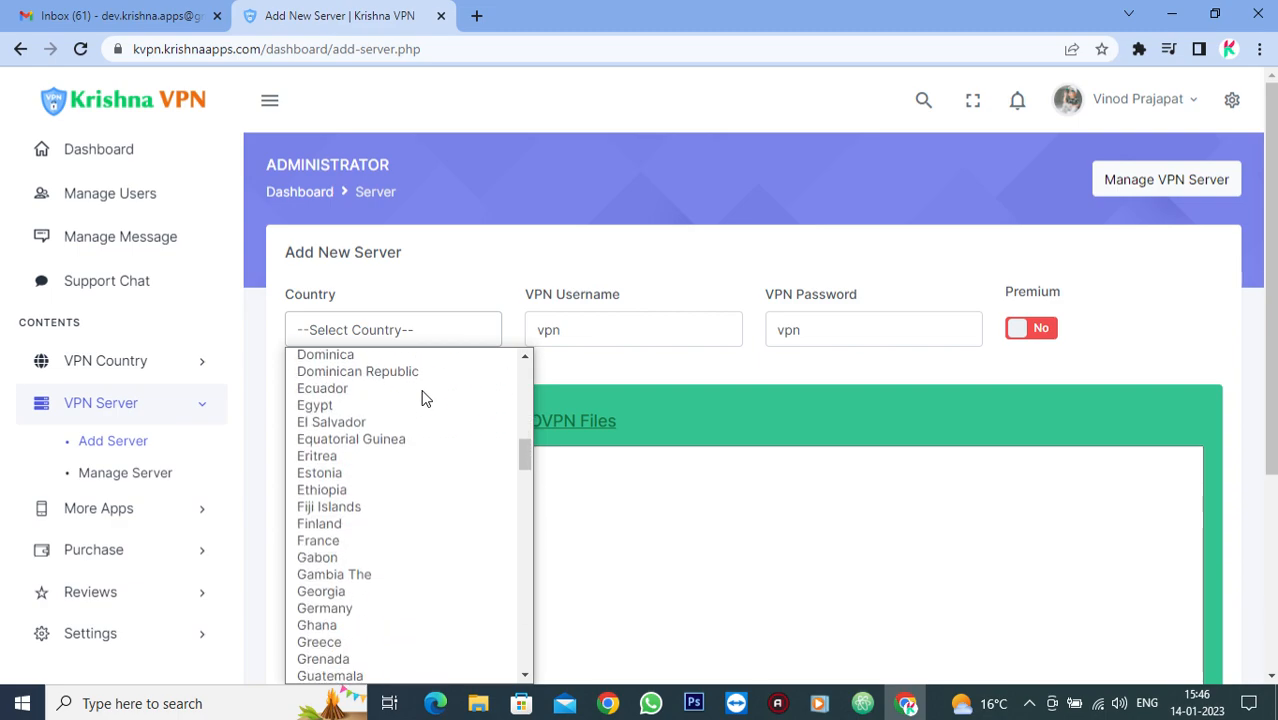
scroll(395, 560, "down", 10)
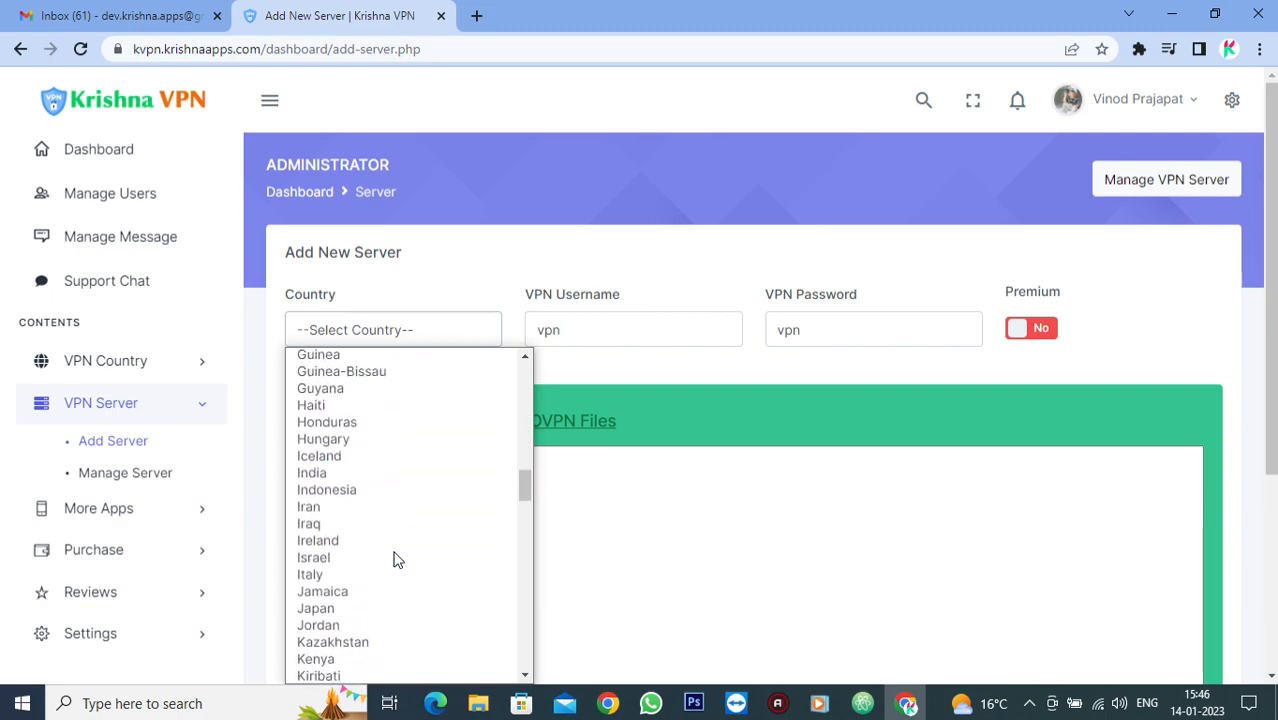
type("jap")
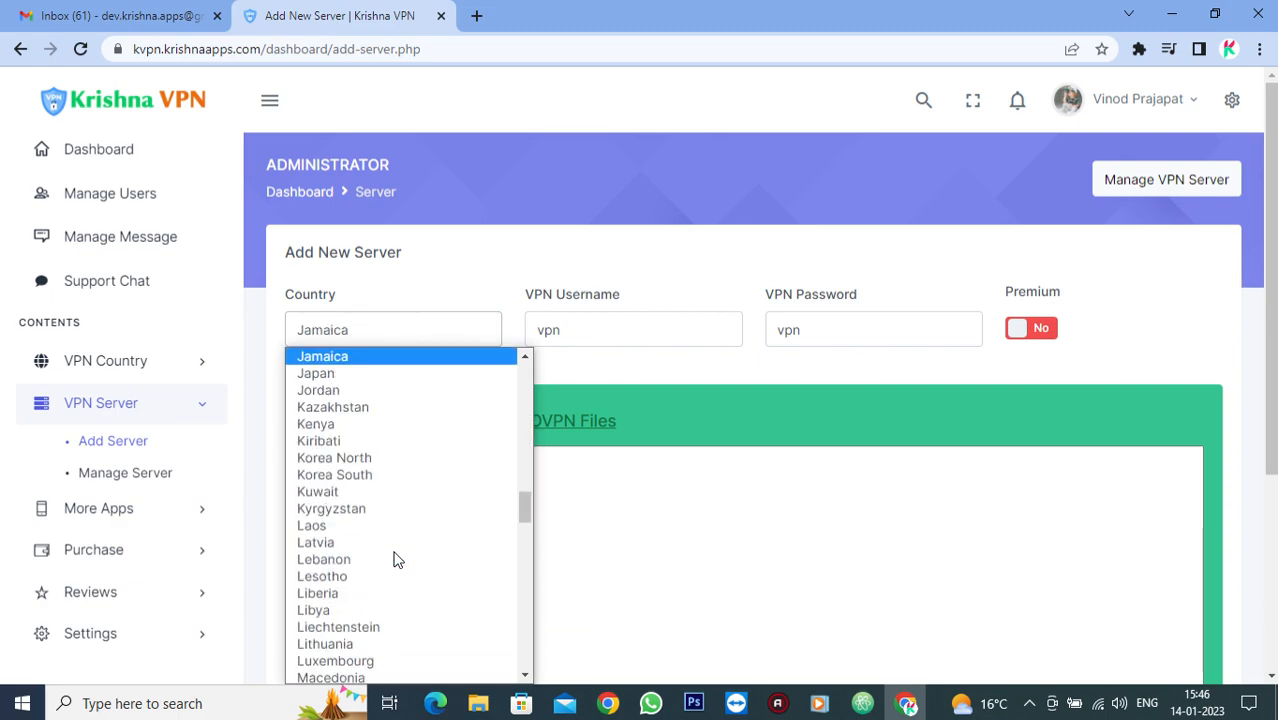
left_click(331, 378)
Check the VPN Username and Password values stay vpn, leaving Premium off
left_click(607, 330)
left_click(853, 329)
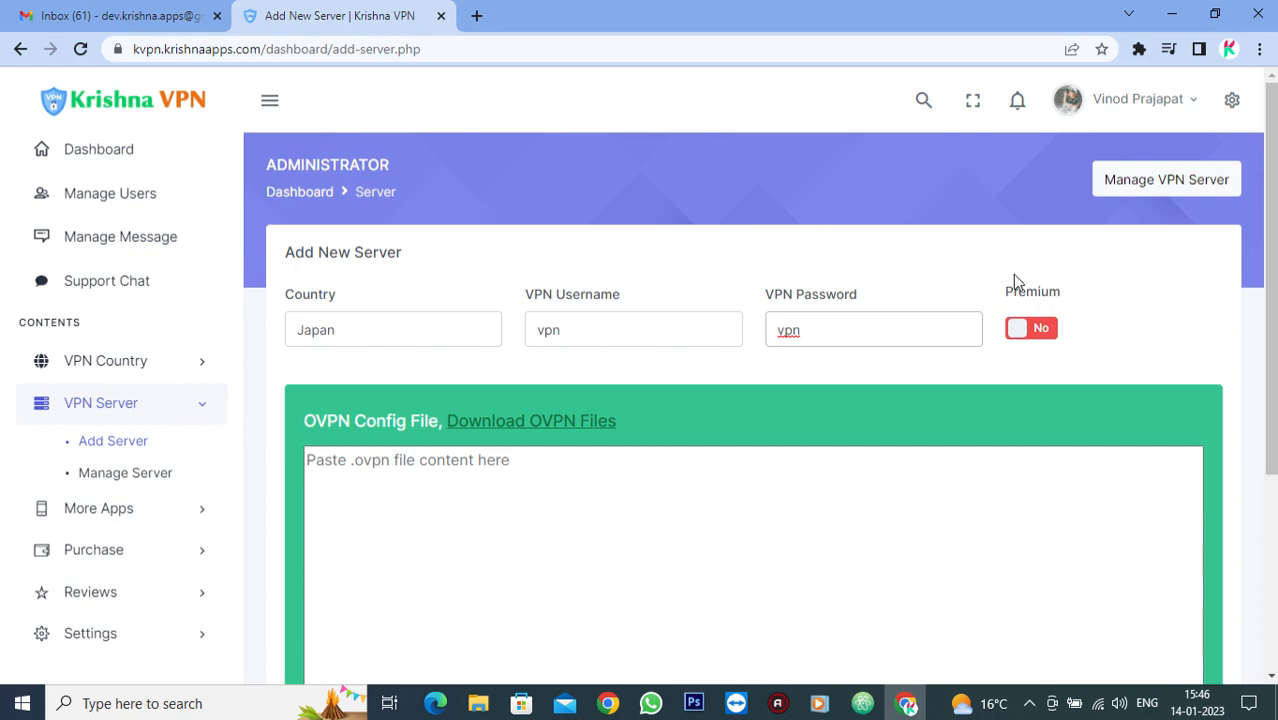
double_click(1010, 290)
left_click(1064, 294)
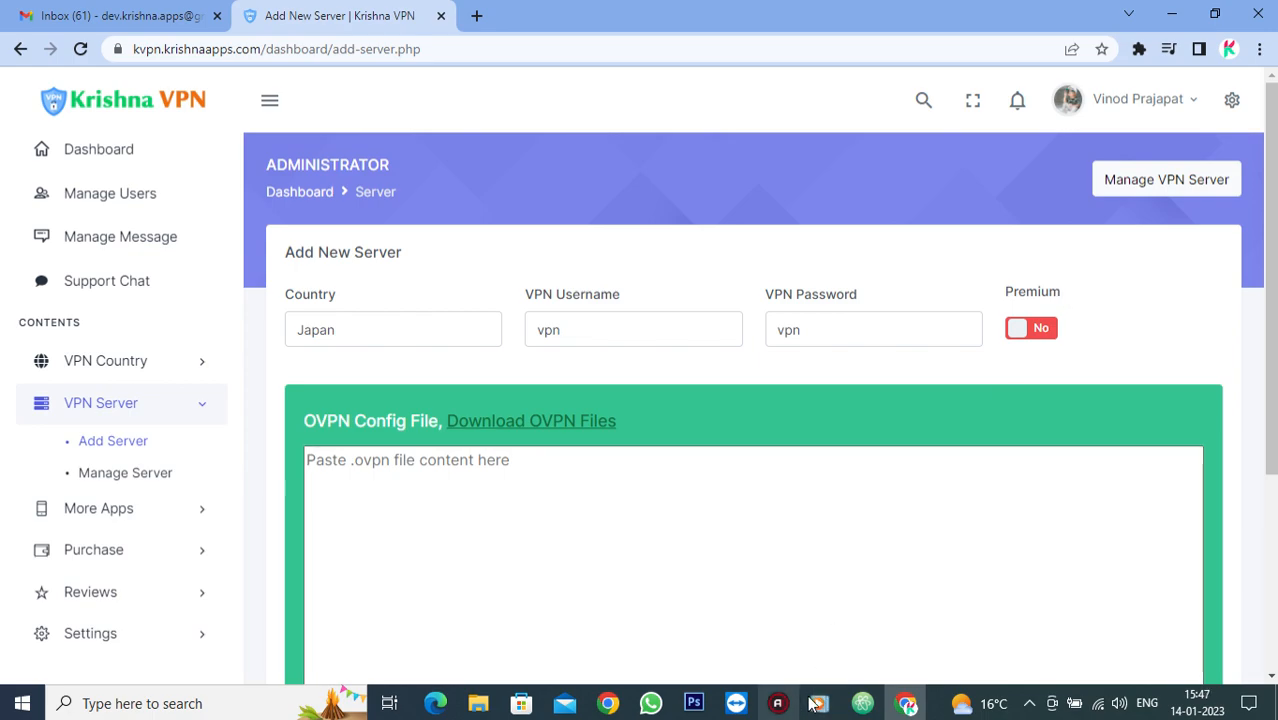
Start a note line: 'If your want to allow user to purchase your vpn then set it'
left_click(862, 705)
key("Return")
type("If you")
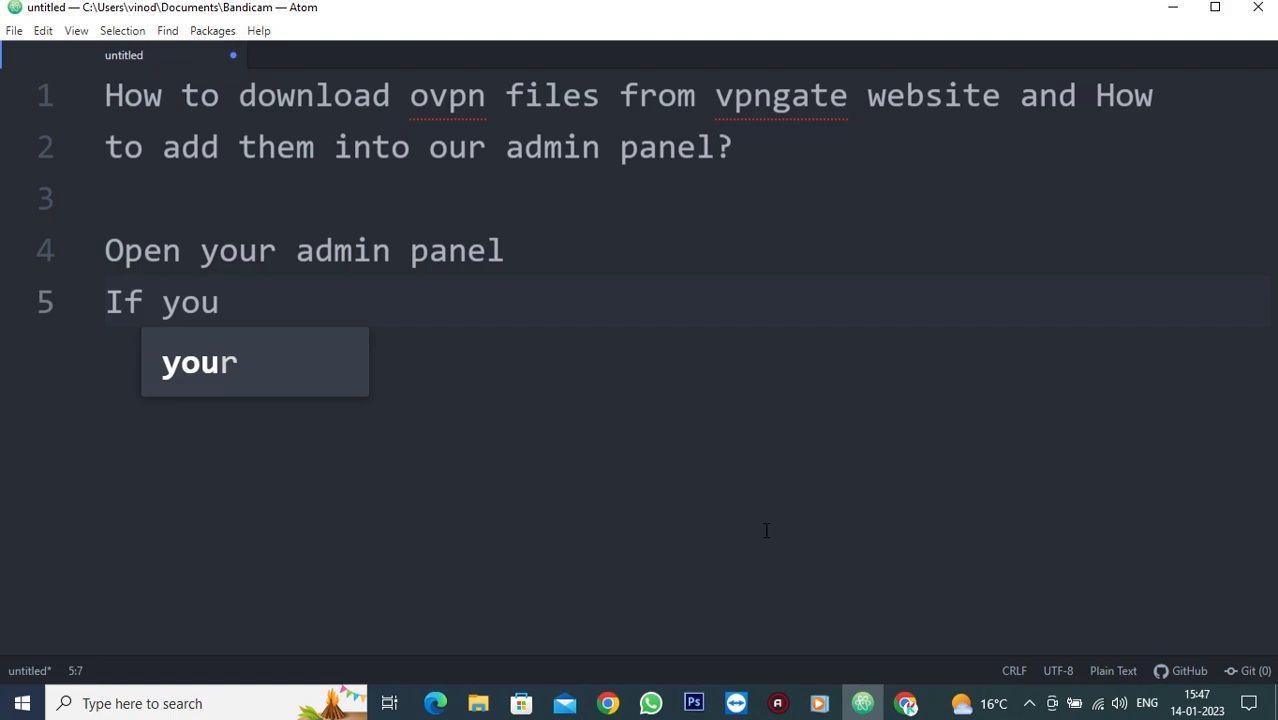
type("r")
key("BackSpace")
type("aw")
key("BackSpace")
key("BackSpace")
type("wan")
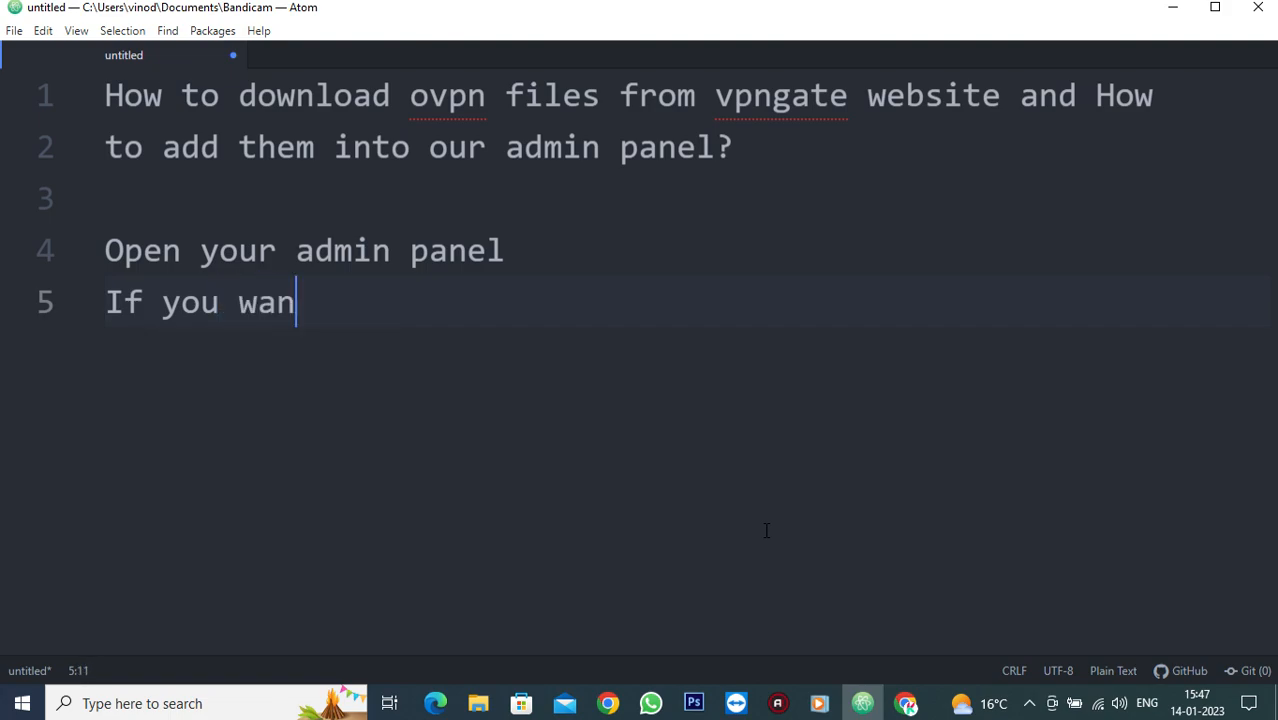
type("t to al")
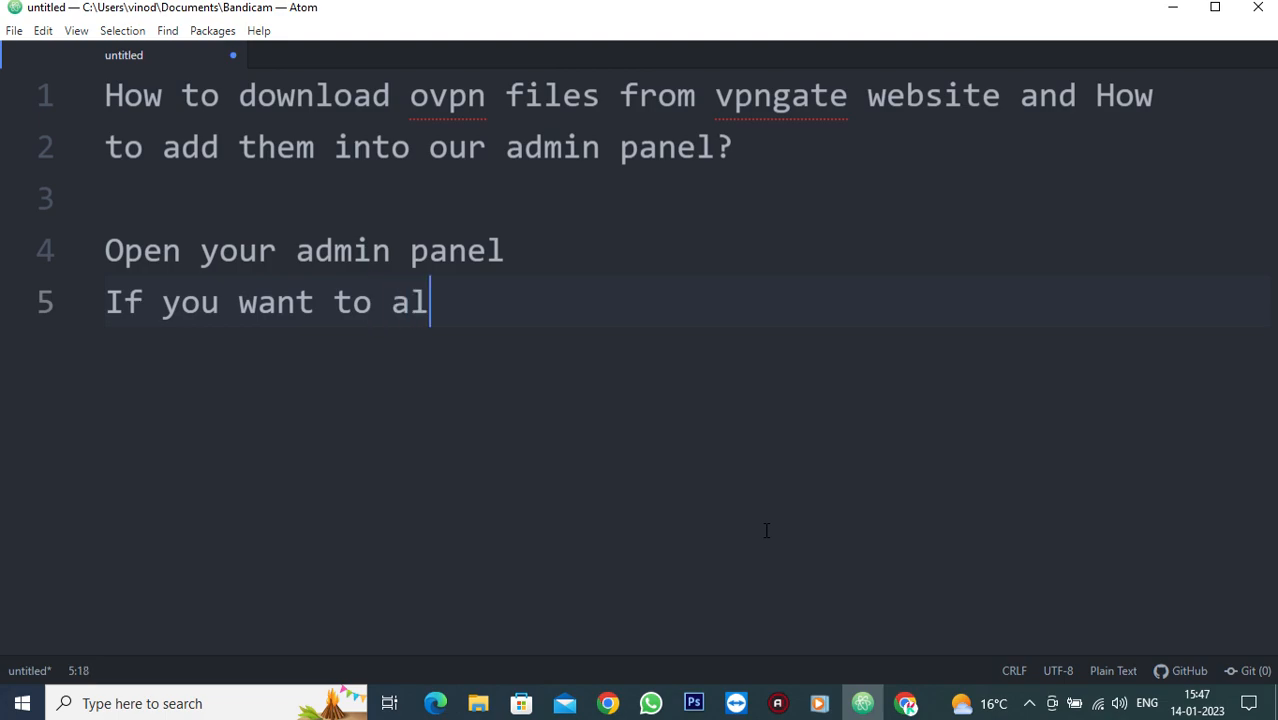
type("low user ")
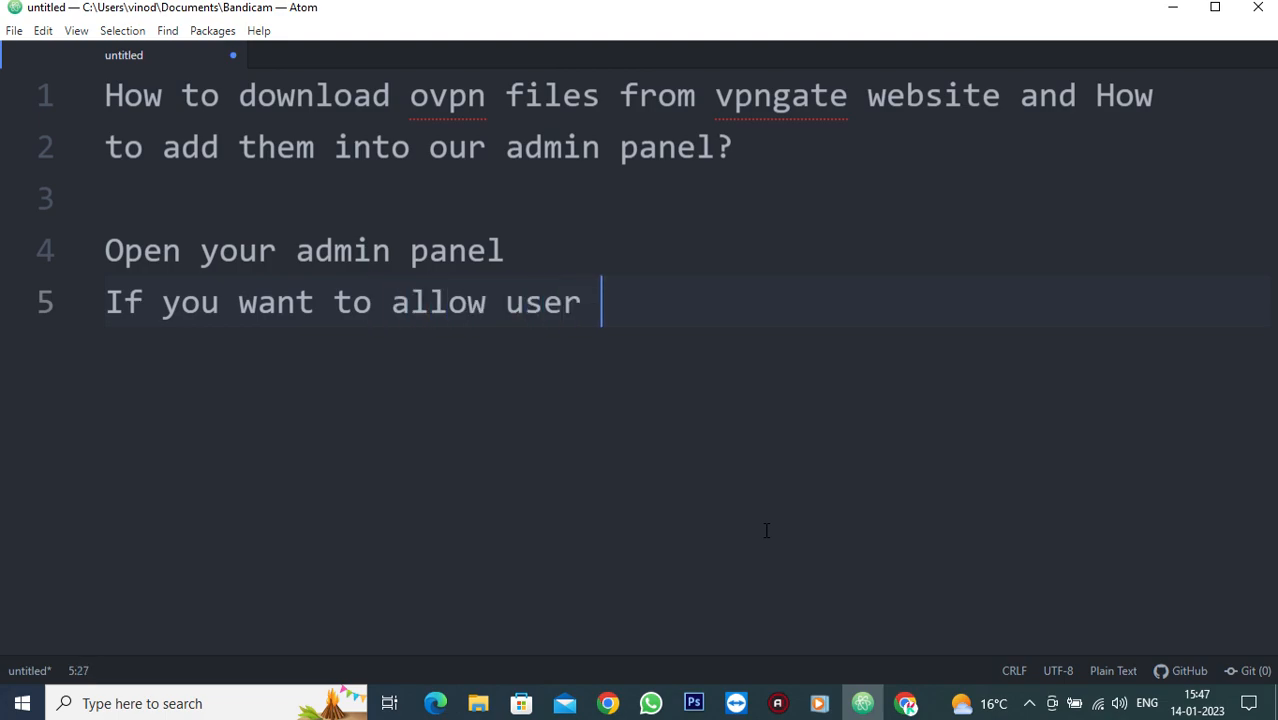
type("to purchase")
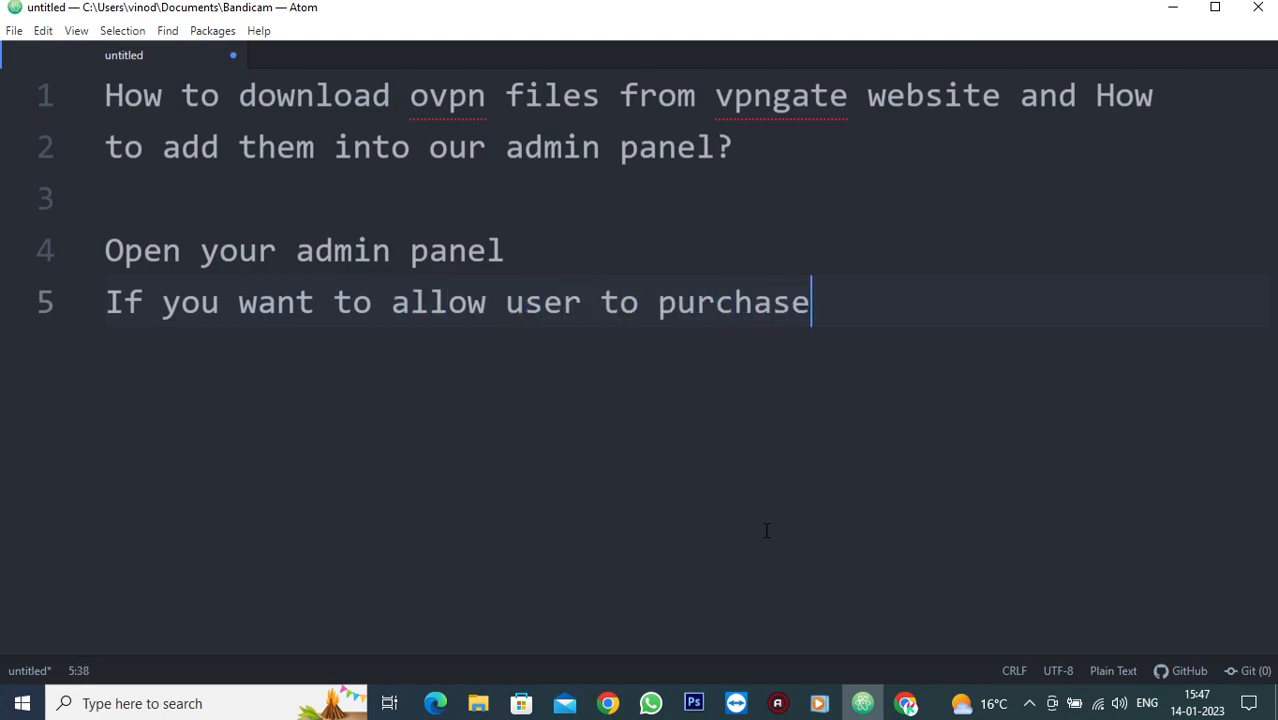
type(" your vpn")
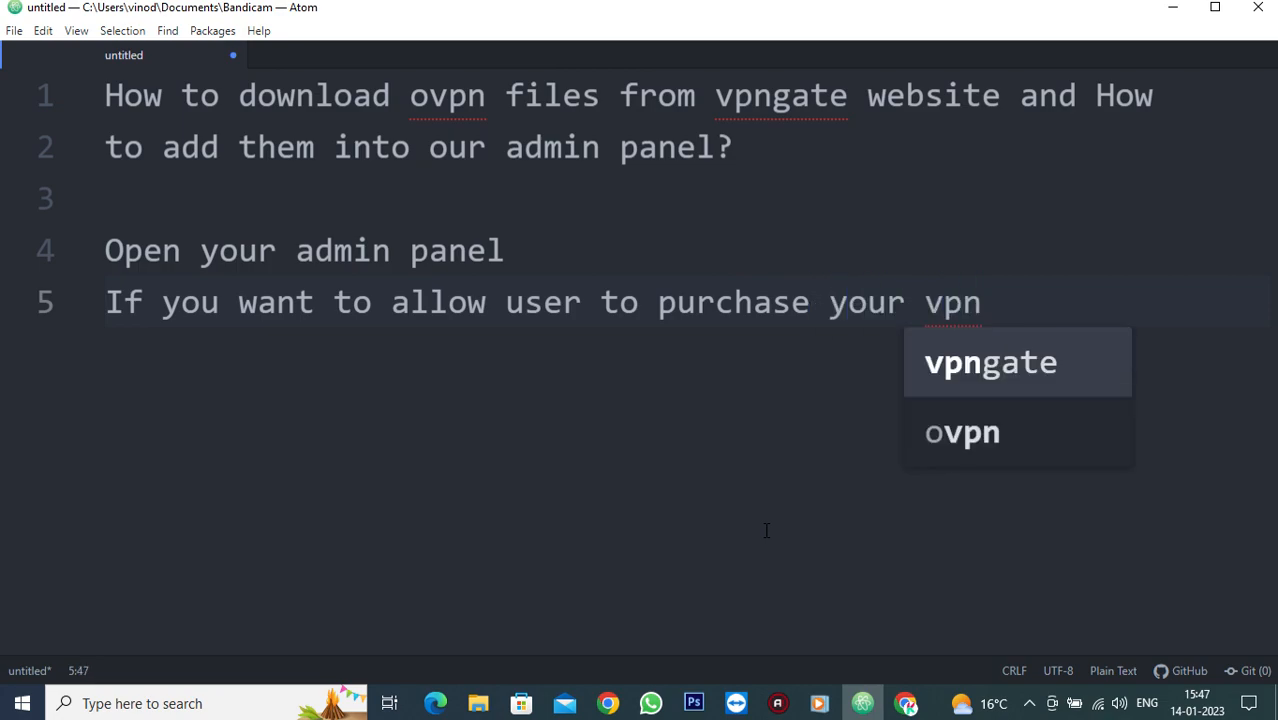
key("Escape")
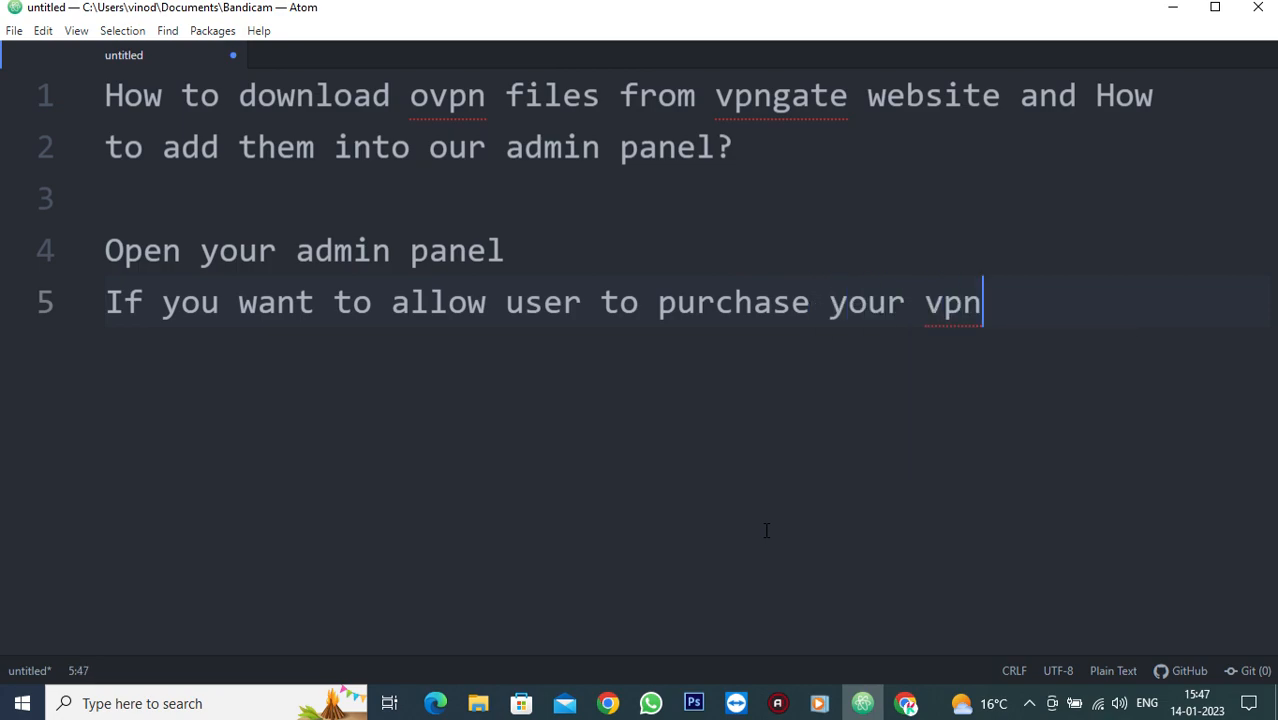
type("then")
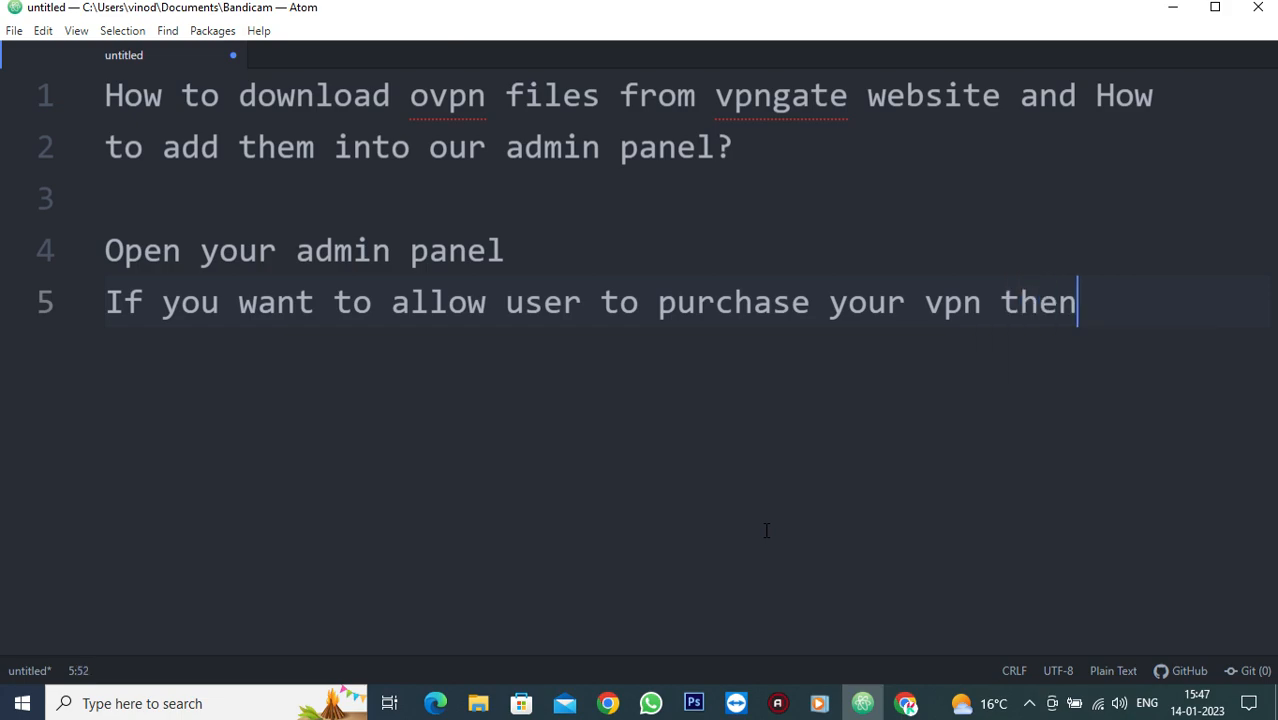
type(" set it")
Finish the note on the next line with 'to Premium else leave it as it is'
key("Return")
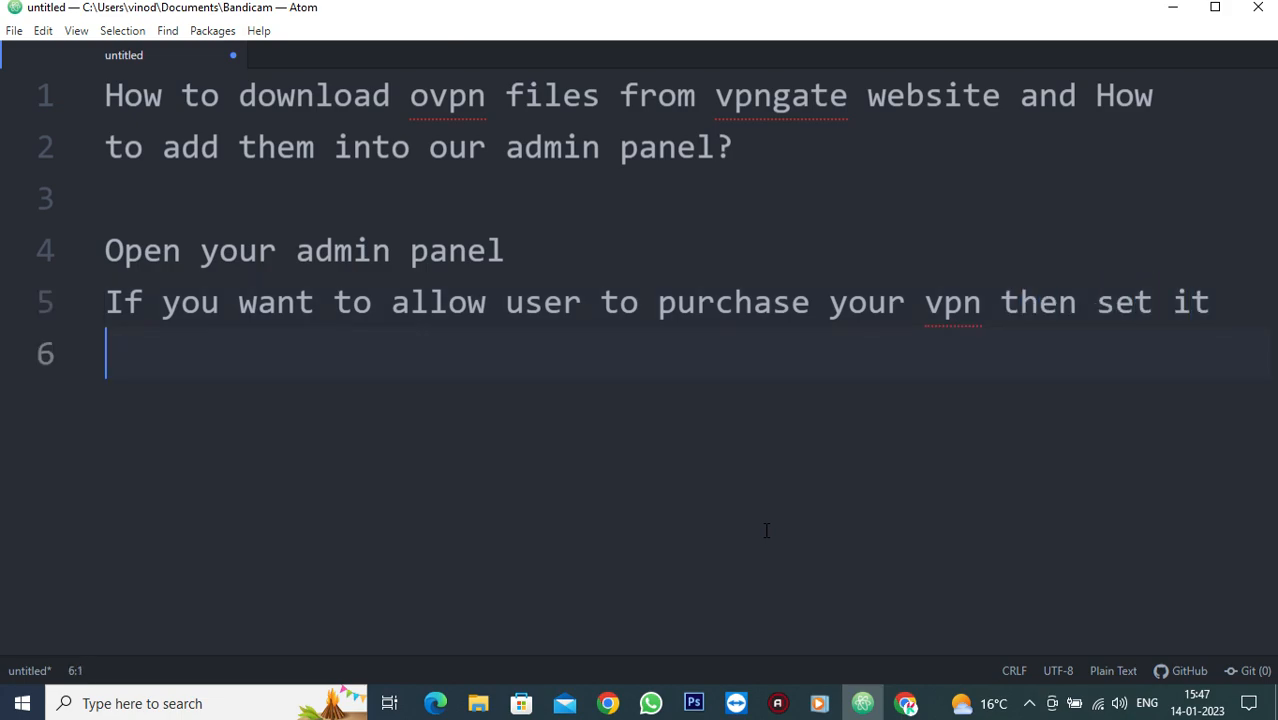
type("to P")
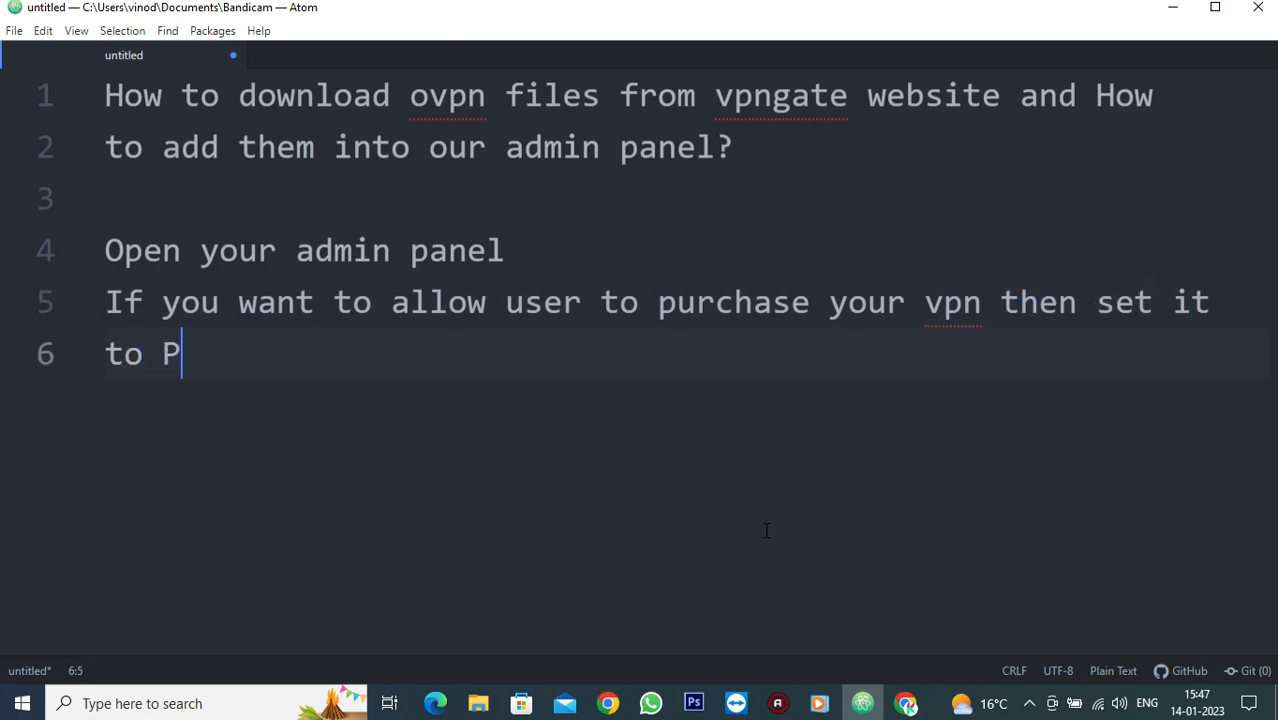
type("remium")
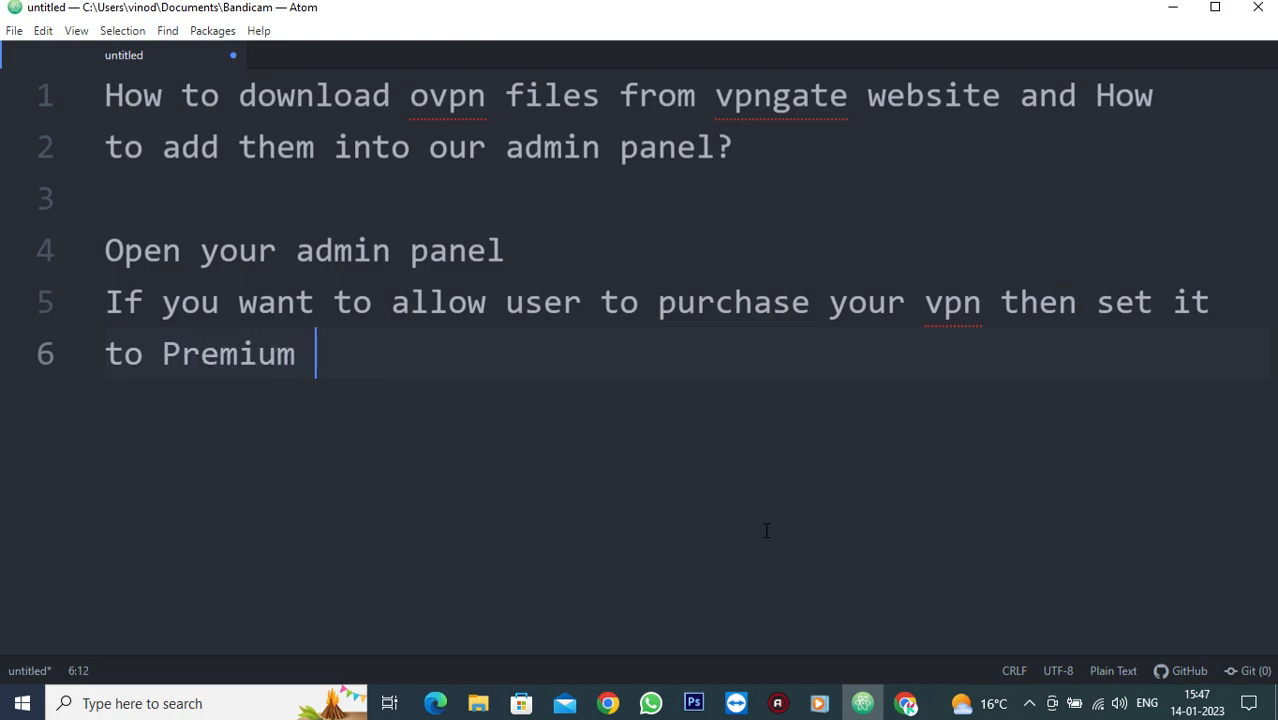
type(" else")
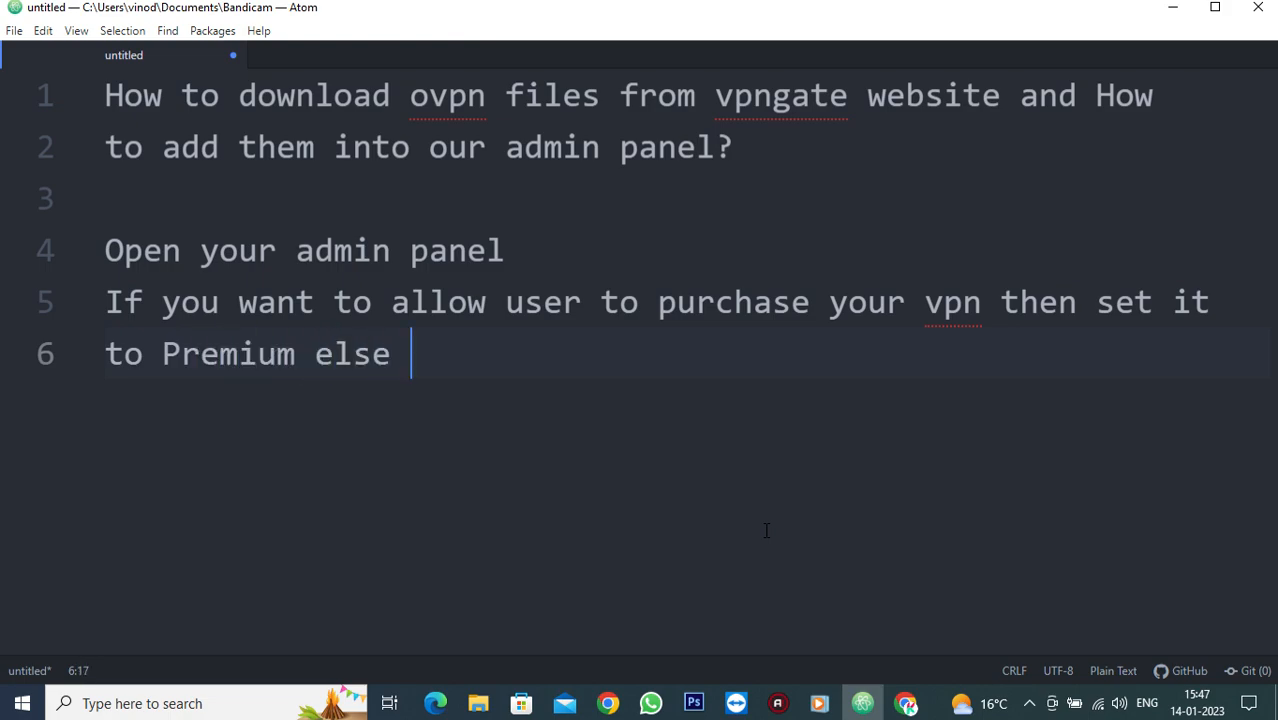
type(" leave i")
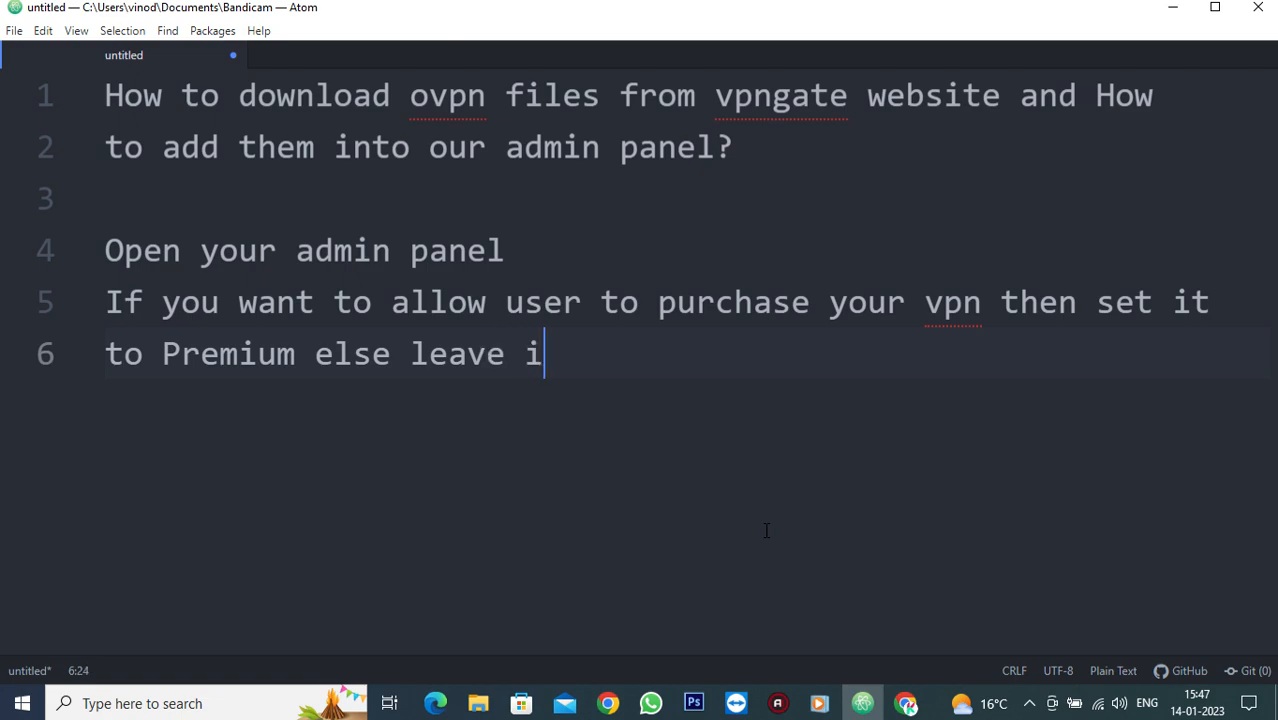
type("t as it is")
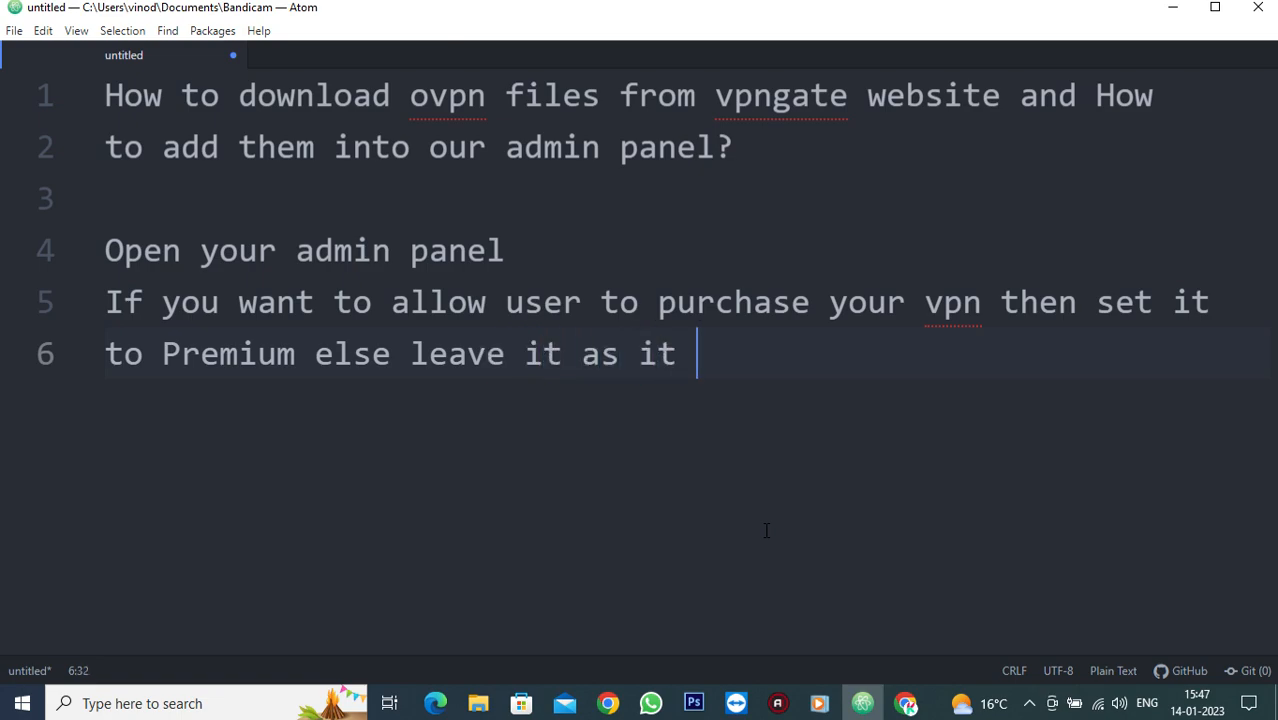
key("Return")
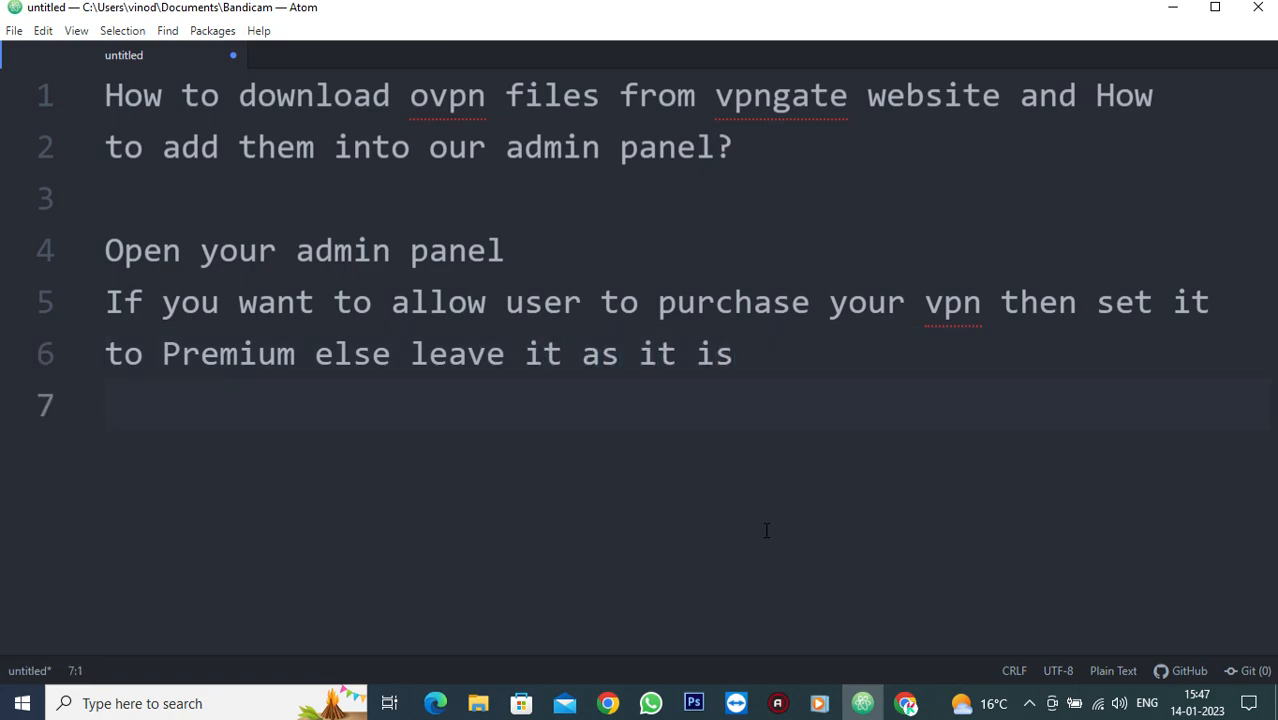
left_click(862, 703)
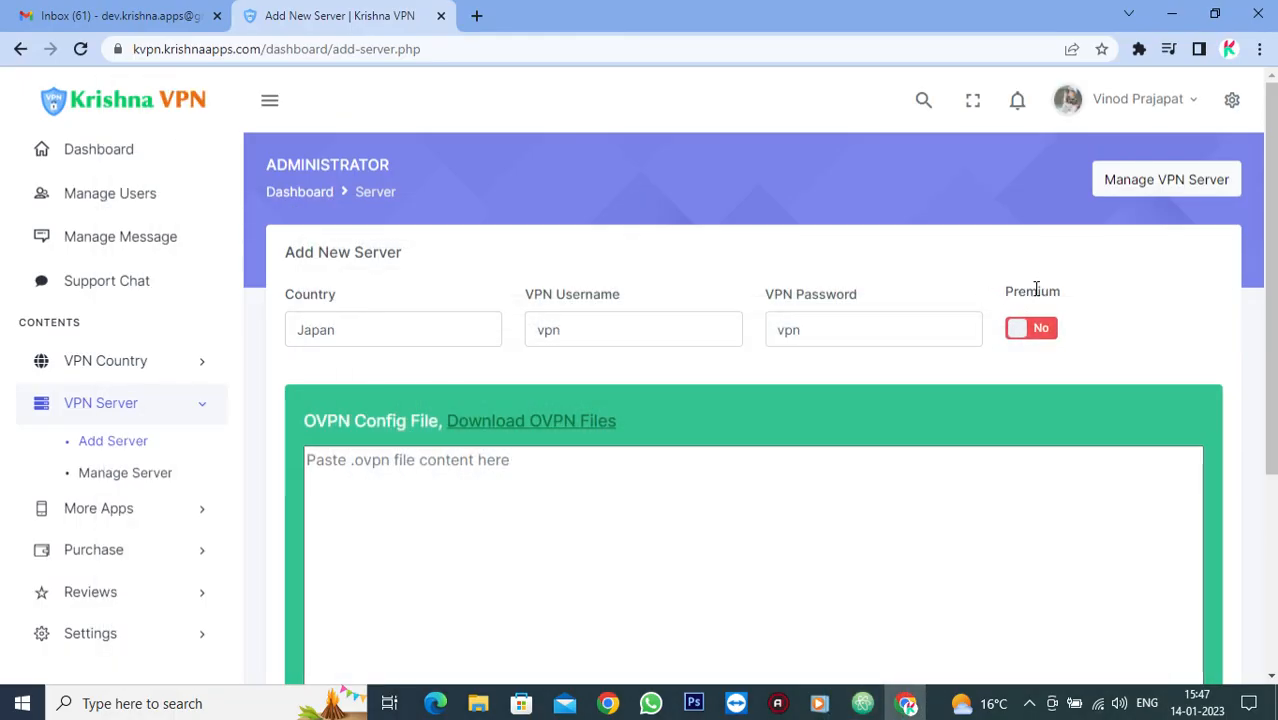
Toggle Premium on and back to No, then follow Download OVPN Files to VPN Gate
left_click(1041, 330)
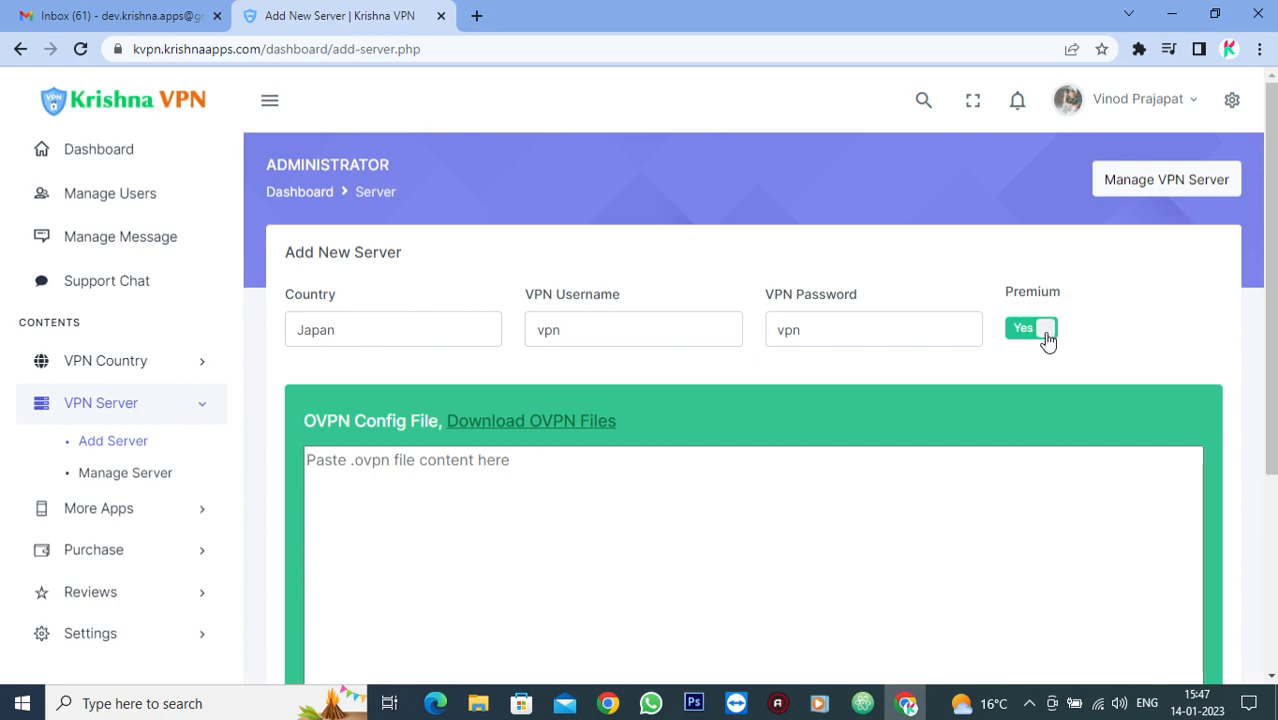
left_click(1045, 334)
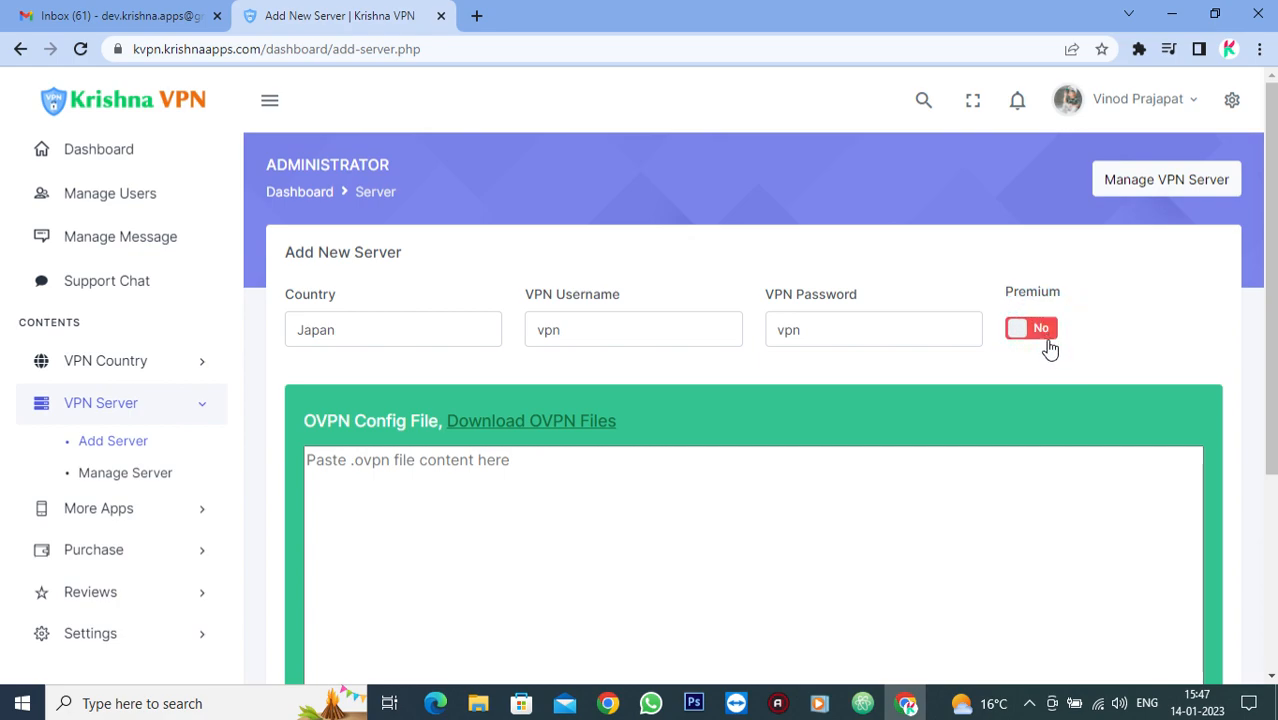
left_click(569, 424)
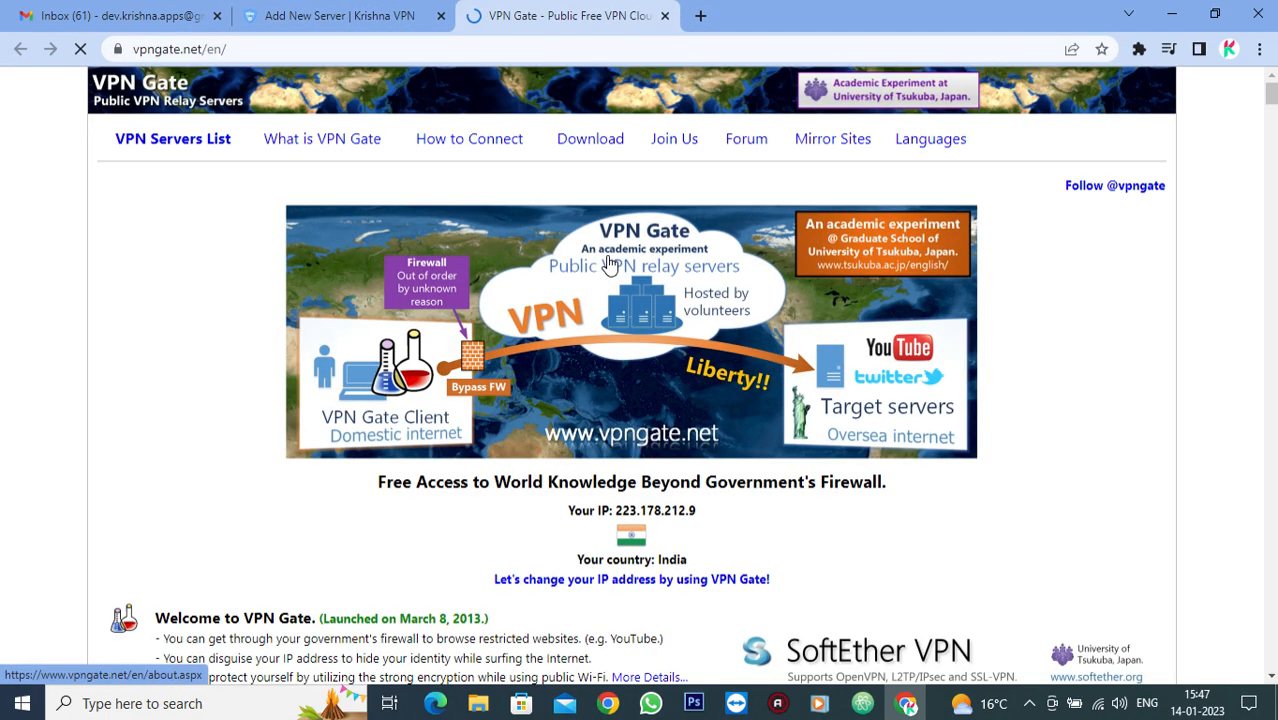
Scroll down the VPN Gate page and glance back at the Add New Server form
scroll(499, 524, "down", 2)
scroll(499, 524, "down", 3)
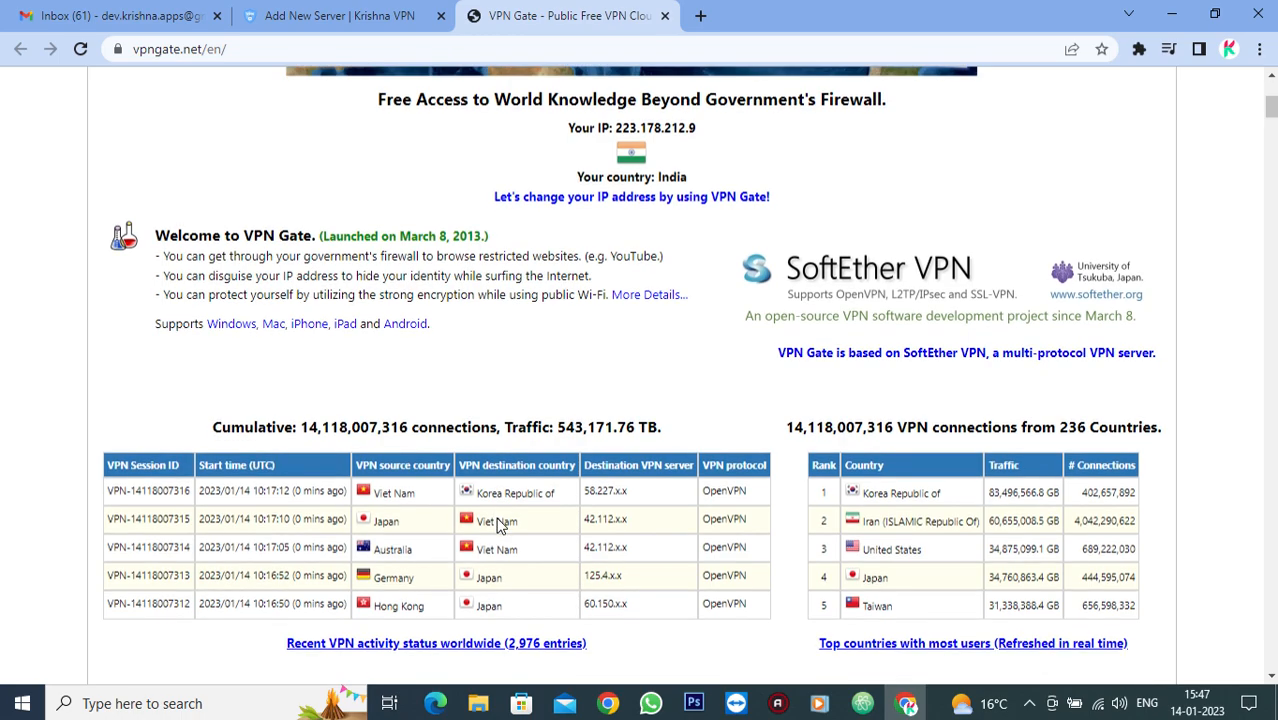
scroll(499, 521, "down", 2)
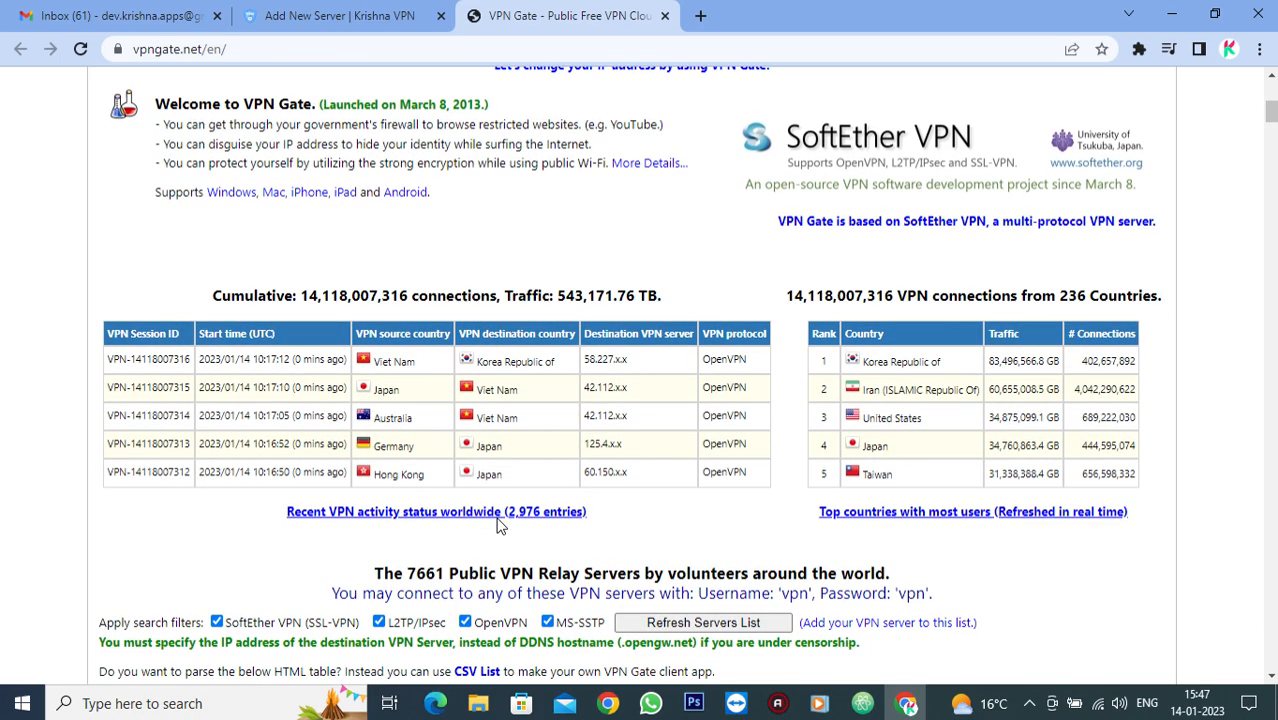
left_click(322, 14)
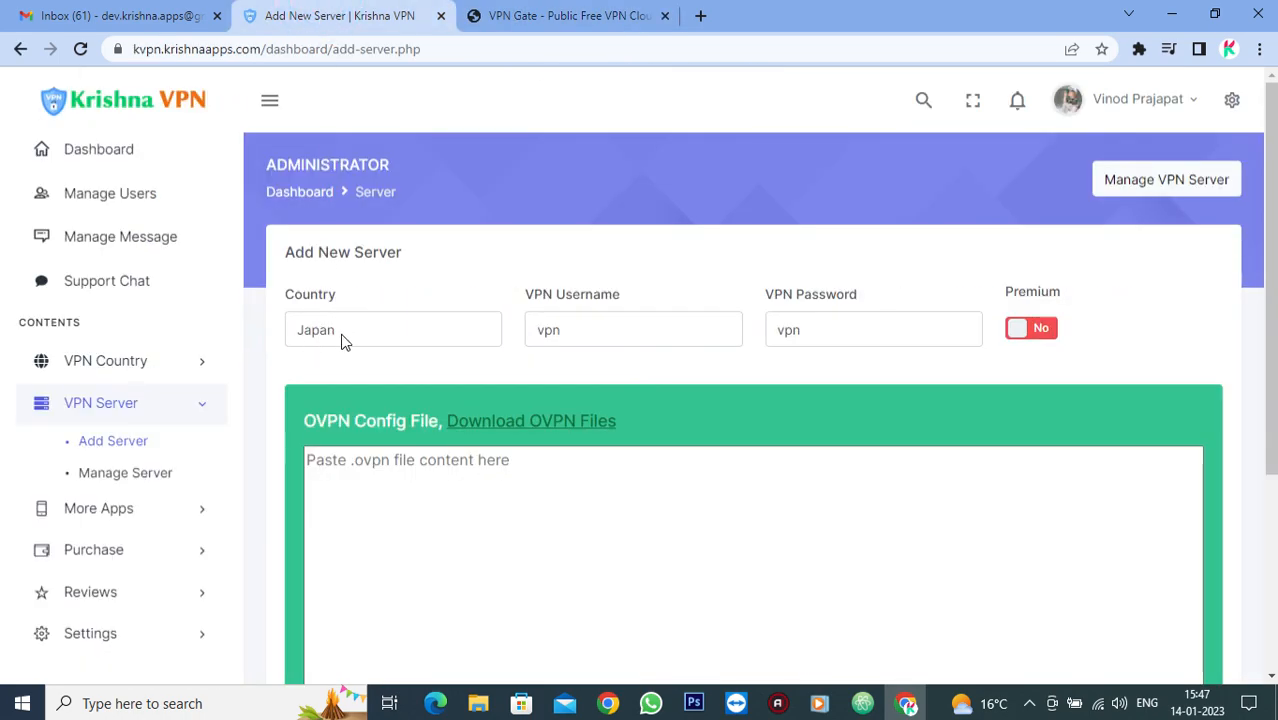
left_click(560, 15)
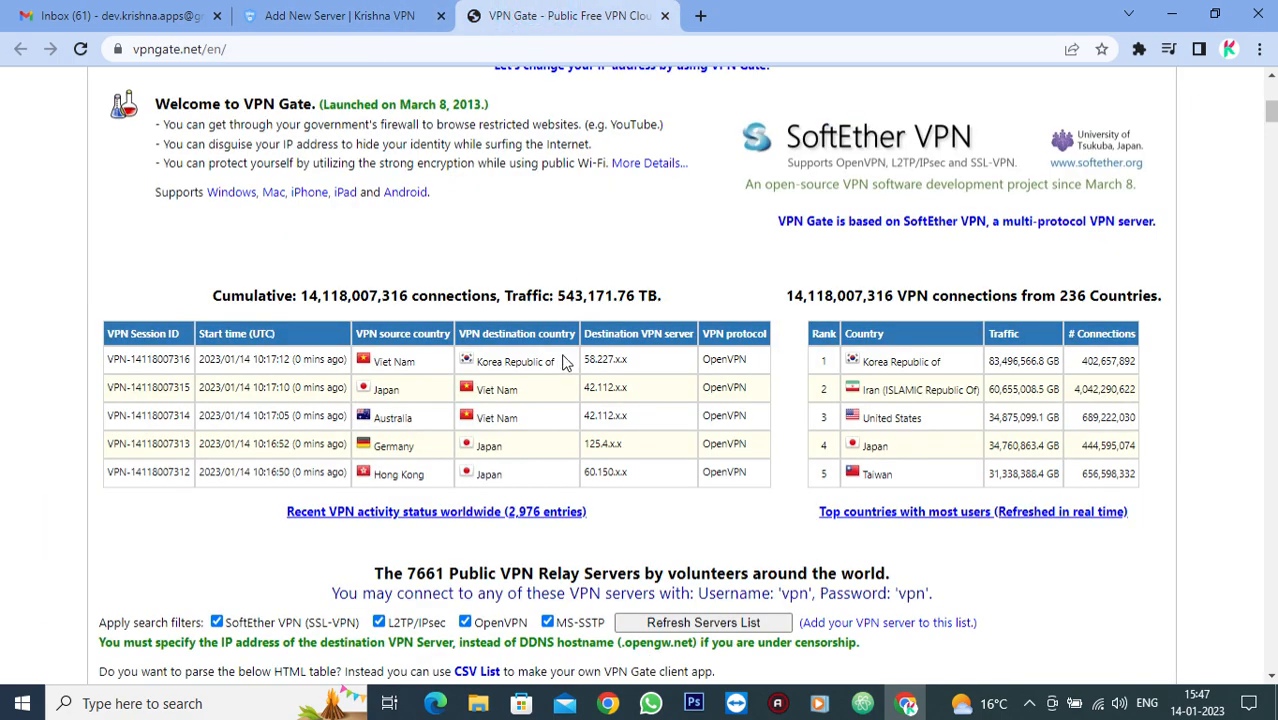
Find 'japan' on the page and highlight the first Japan server's country and throughput
key("ctrl+f")
type("japan")
key("Return")
key("Return")
key("Return")
key("Return")
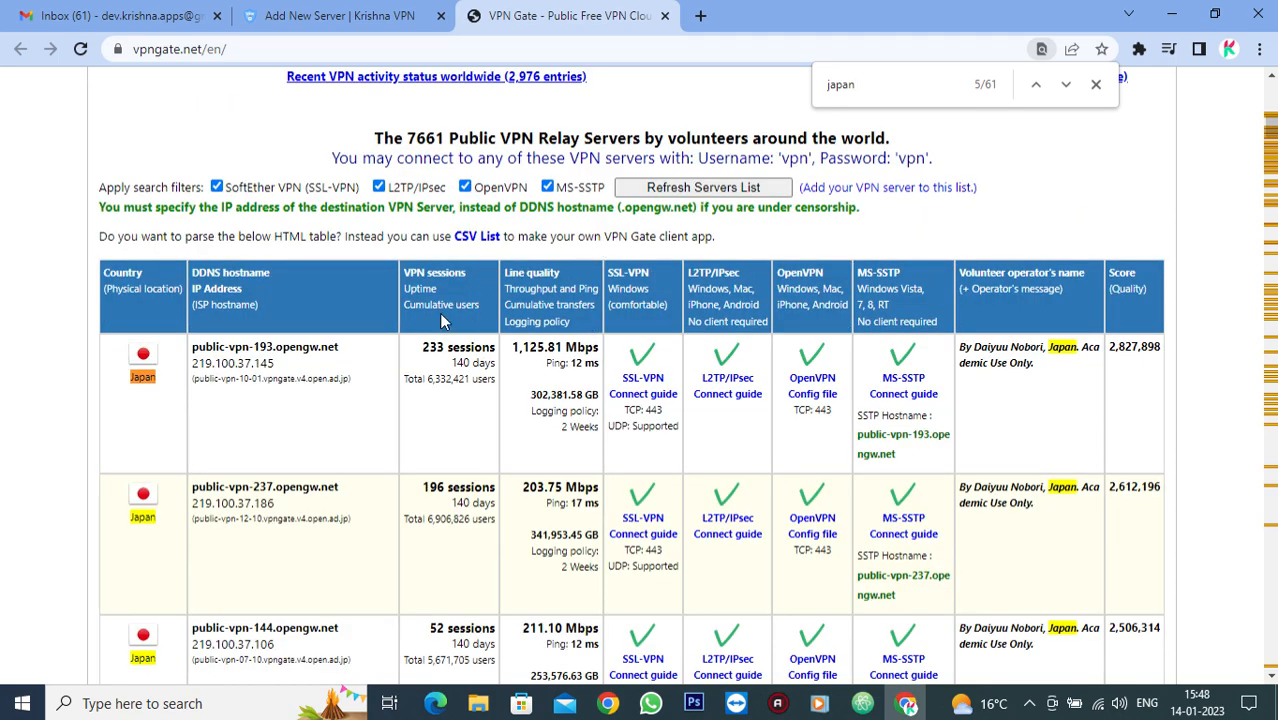
key("Escape")
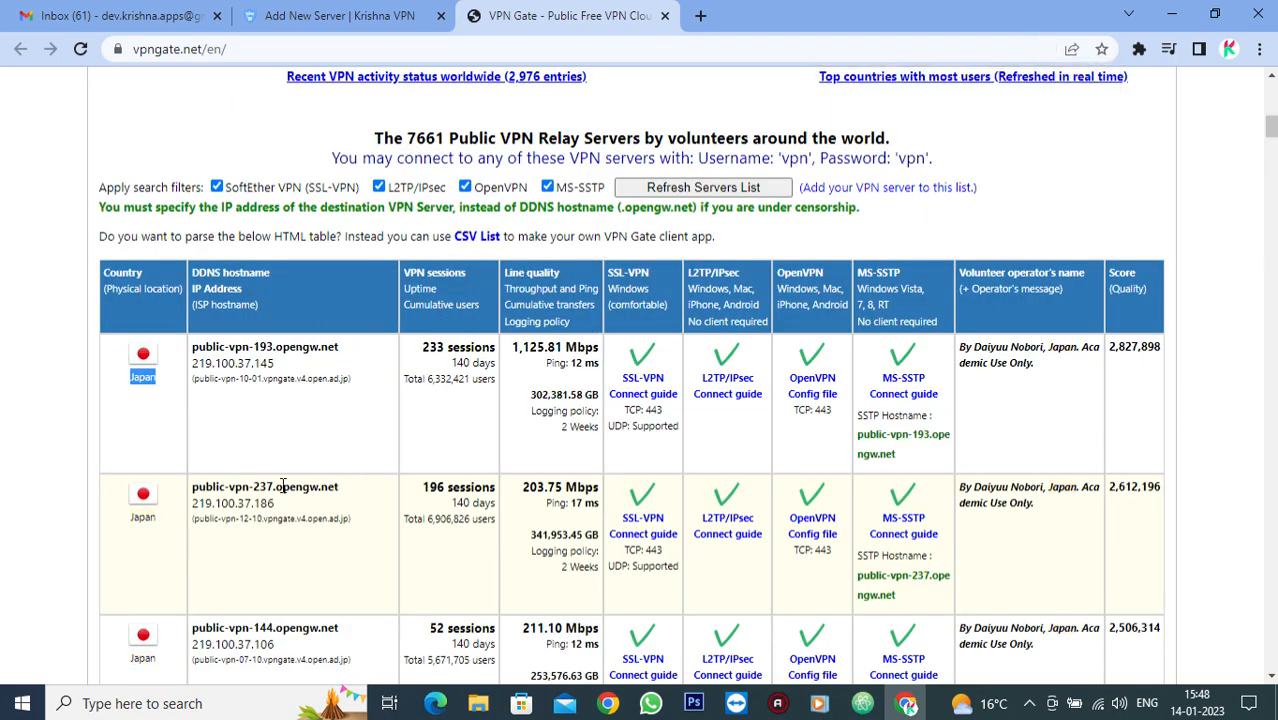
left_click(323, 440)
double_click(132, 371)
left_click(359, 409)
left_click_drag(511, 347, 596, 375)
left_click(573, 387)
Highlight Japan in the next two server rows and mark the OpenVPN column header
scroll(241, 466, "down", 1)
double_click(148, 411)
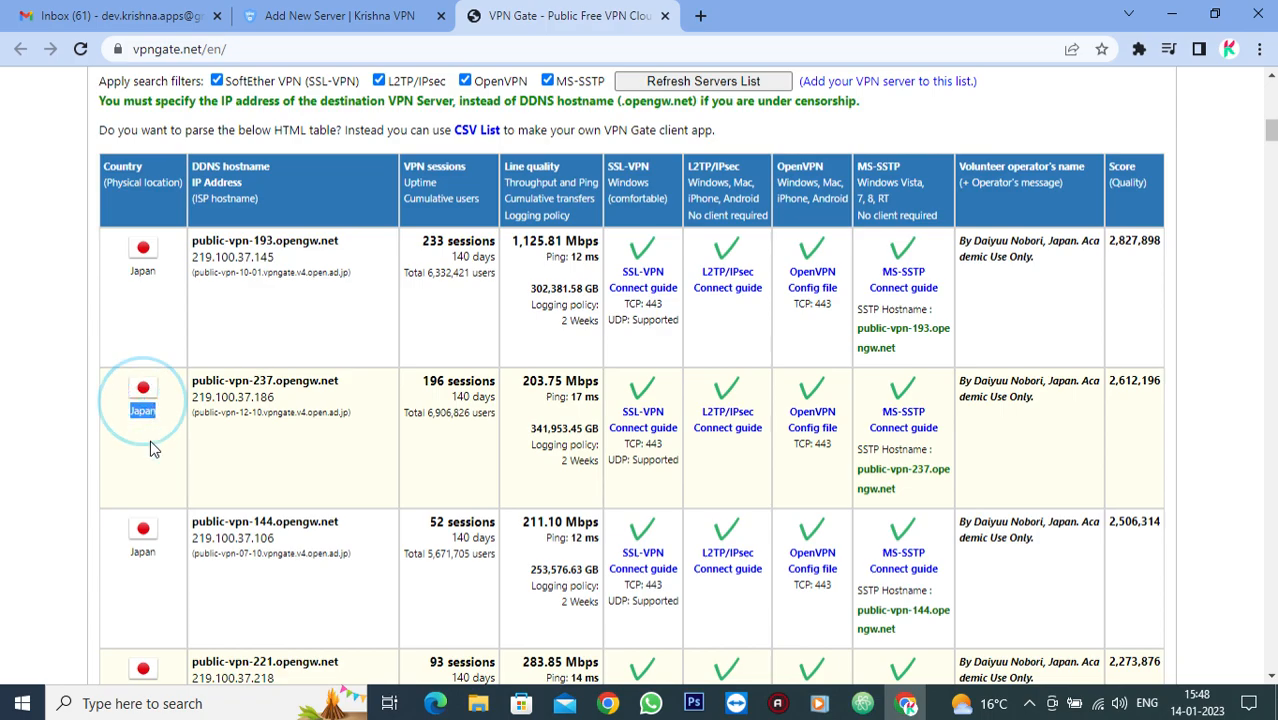
double_click(146, 550)
scroll(176, 317, "down", 2)
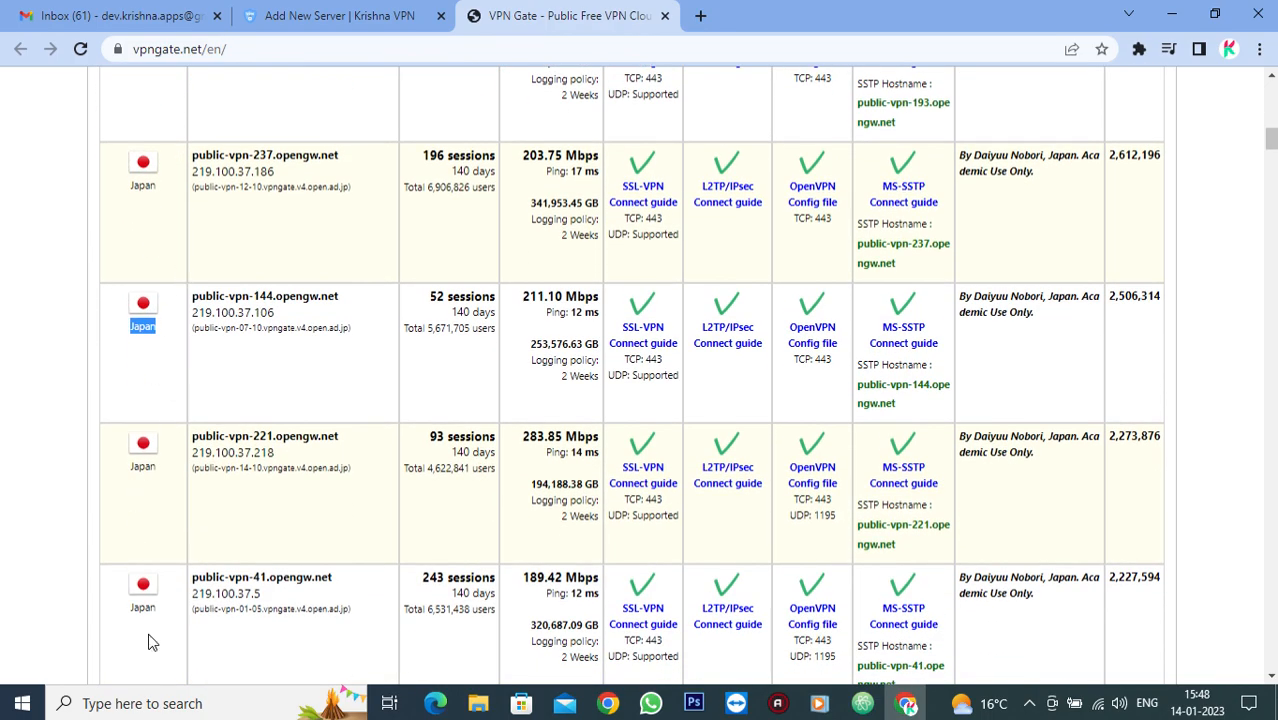
scroll(150, 640, "down", 4)
scroll(167, 365, "down", 4)
scroll(167, 370, "down", 3)
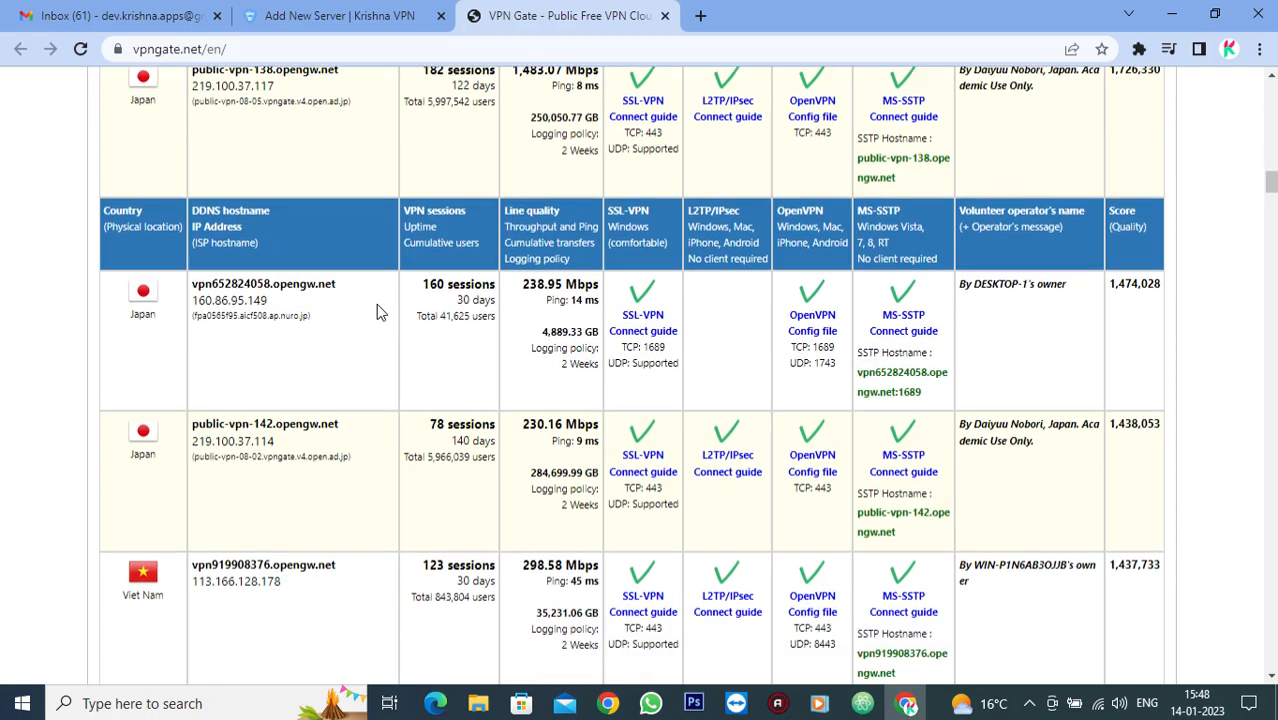
scroll(377, 310, "up", 15)
scroll(377, 310, "down", 3)
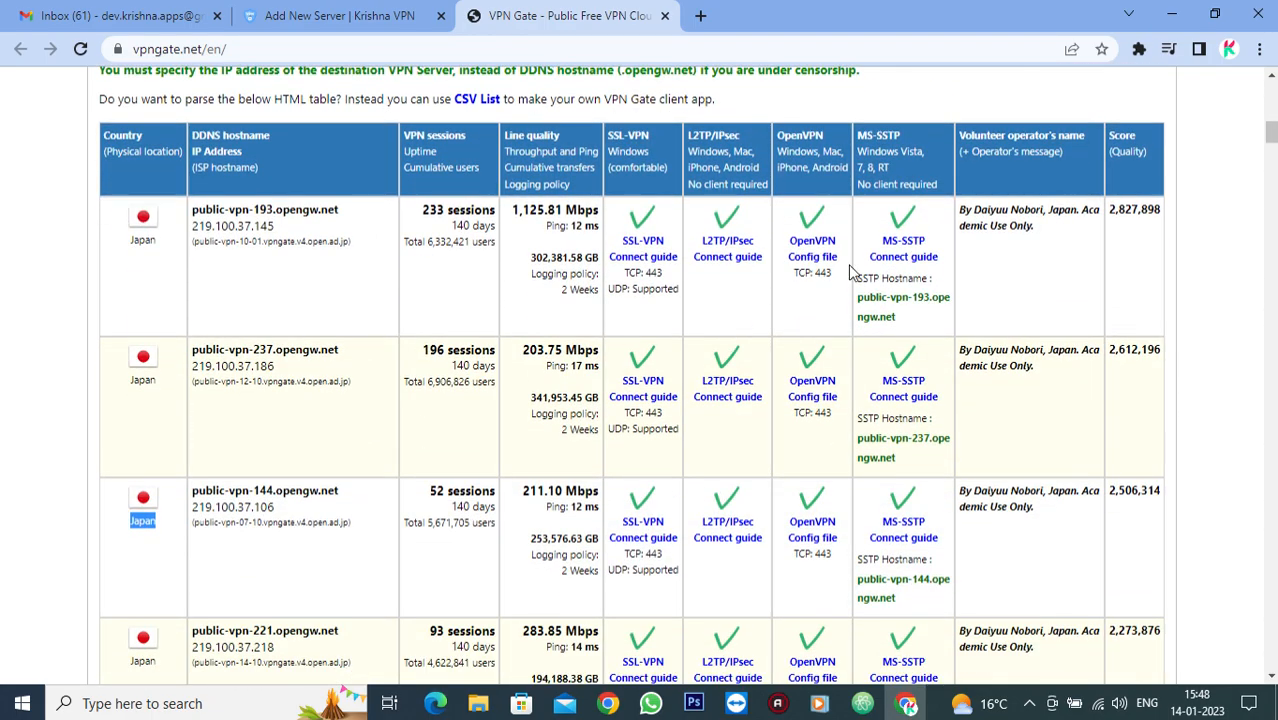
scroll(787, 170, "up", 1)
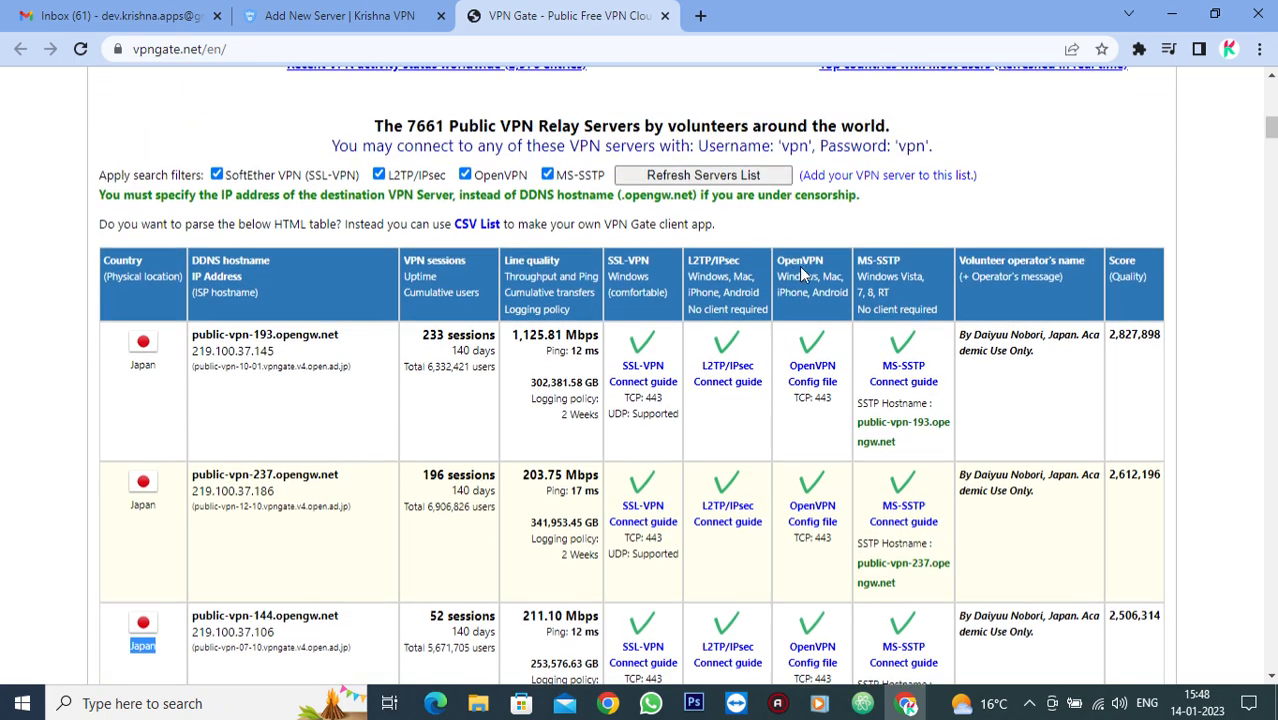
double_click(796, 260)
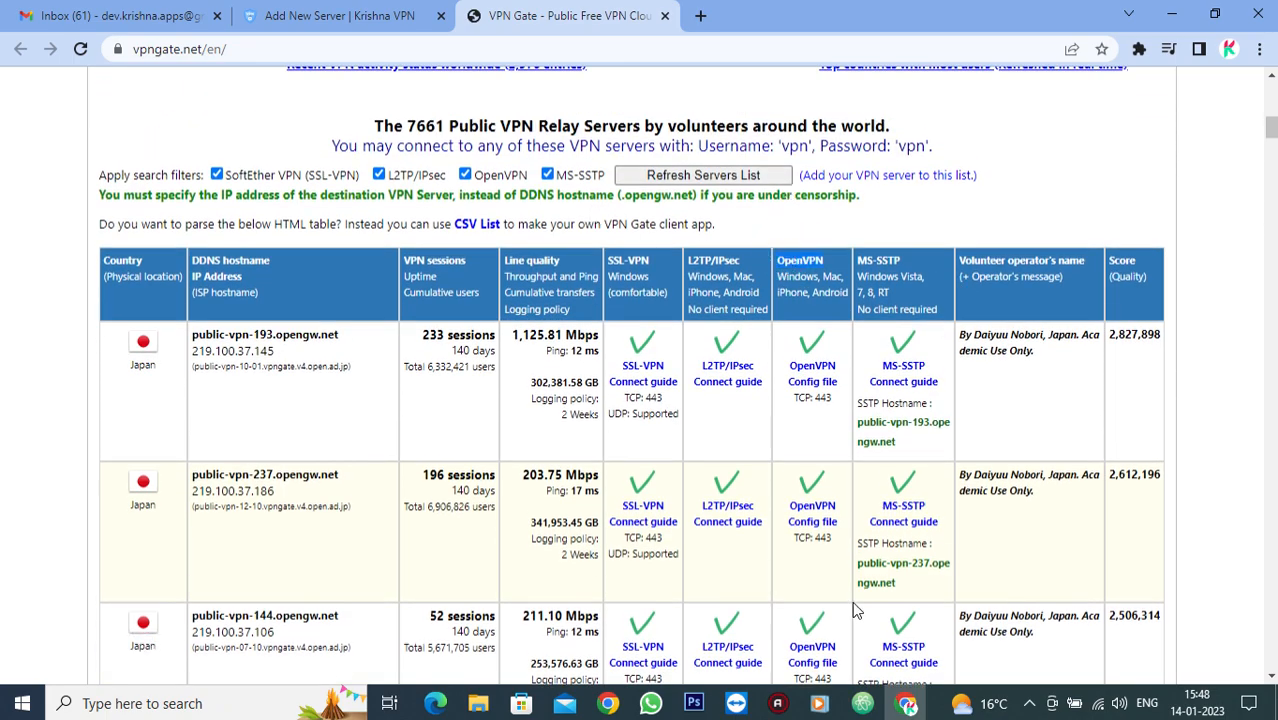
Add the note line 'Download only OpenVPN config file' and go back to the server list
left_click(862, 703)
type("D")
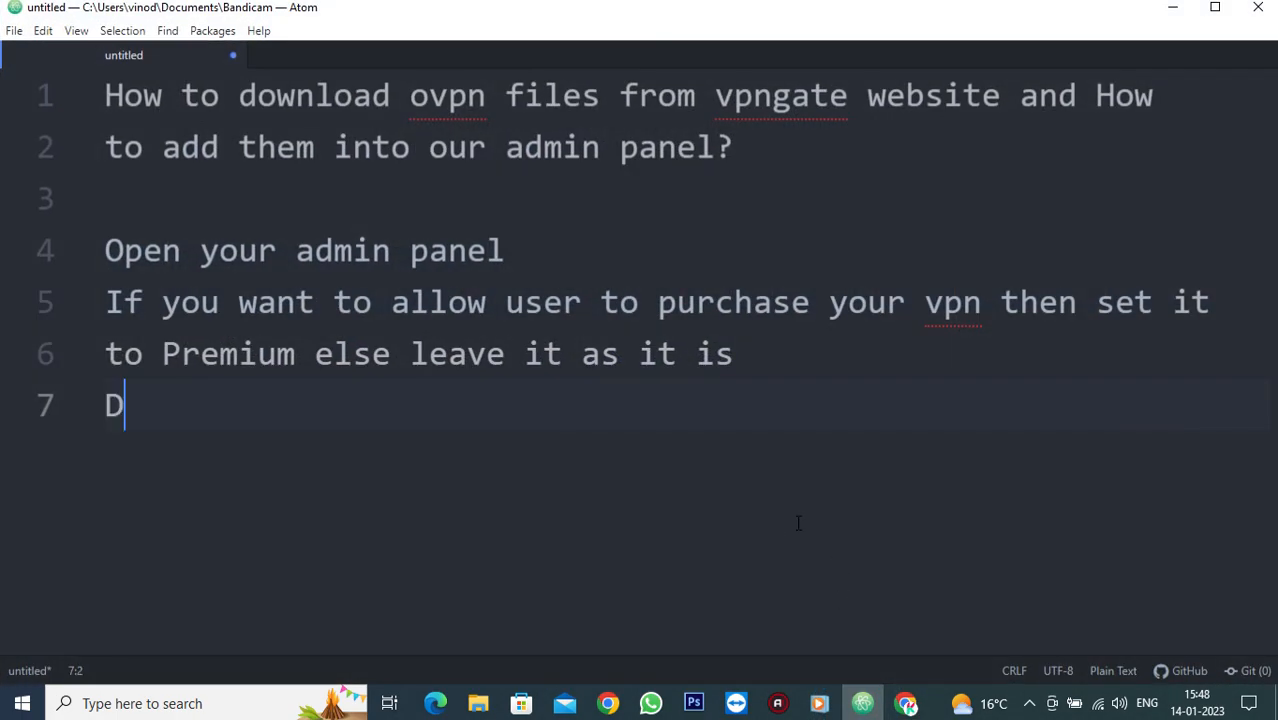
type("ownload only OpenVPN cong")
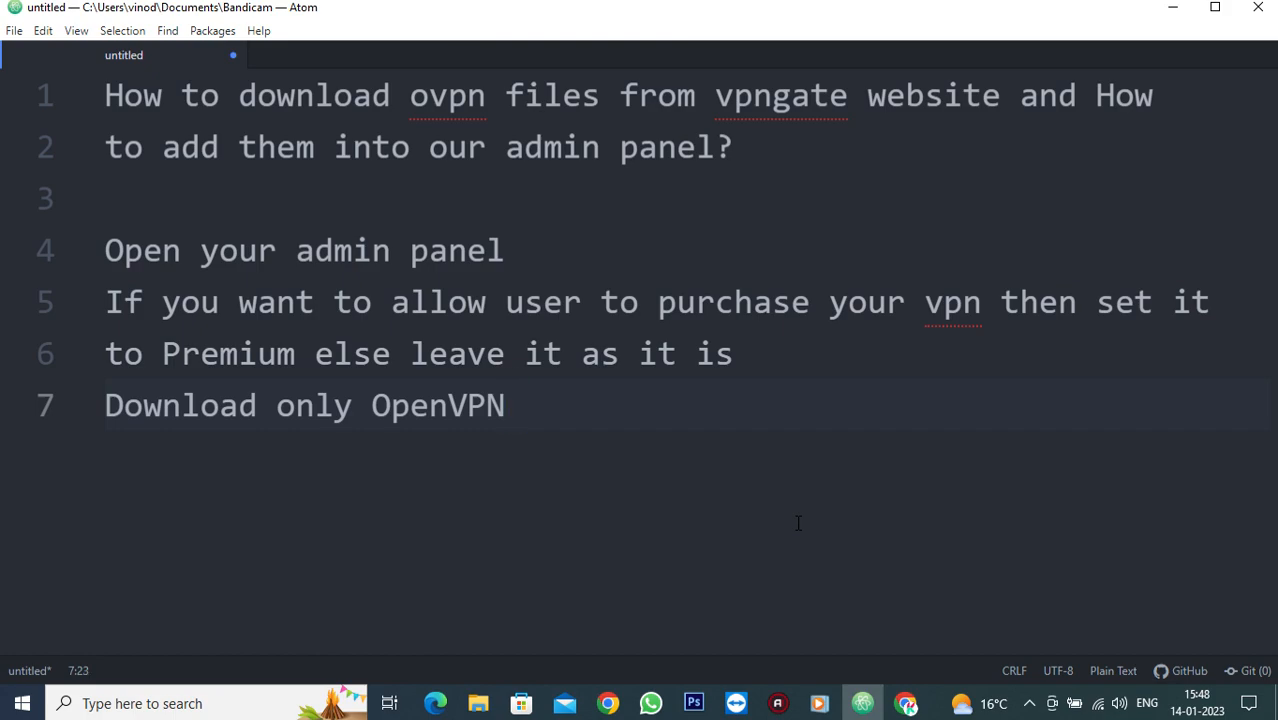
type("fig file")
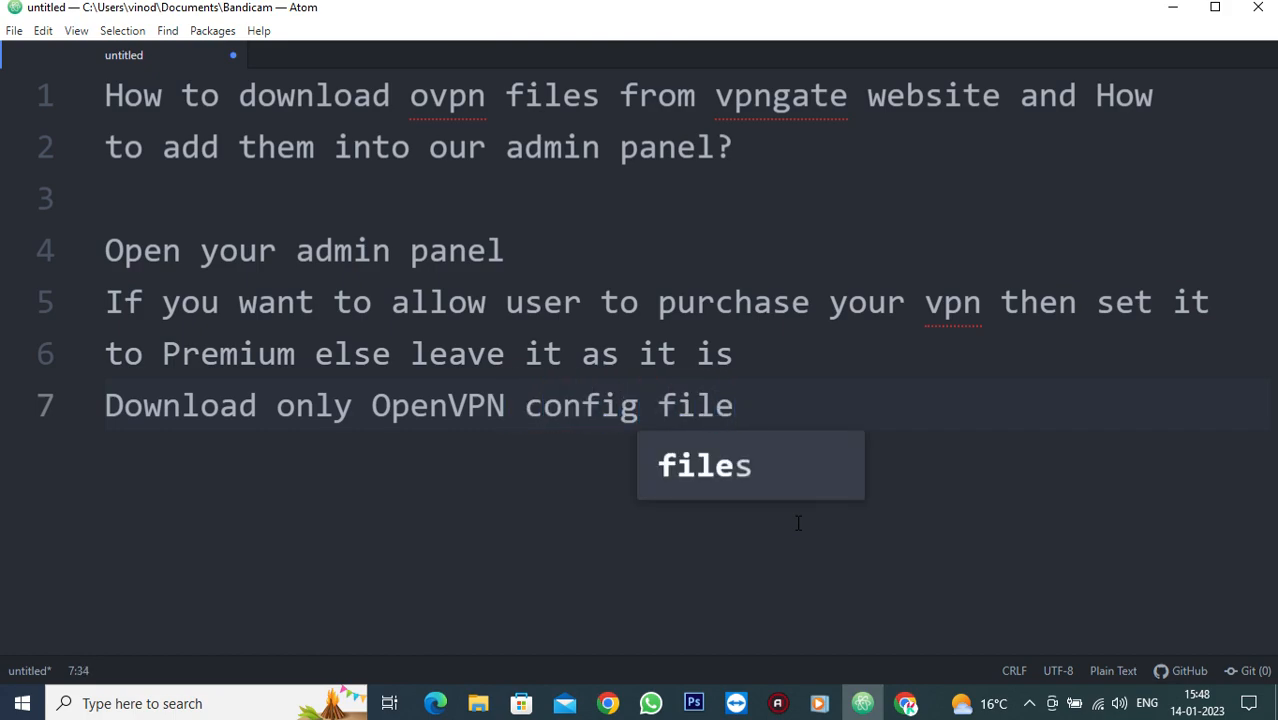
key("Escape")
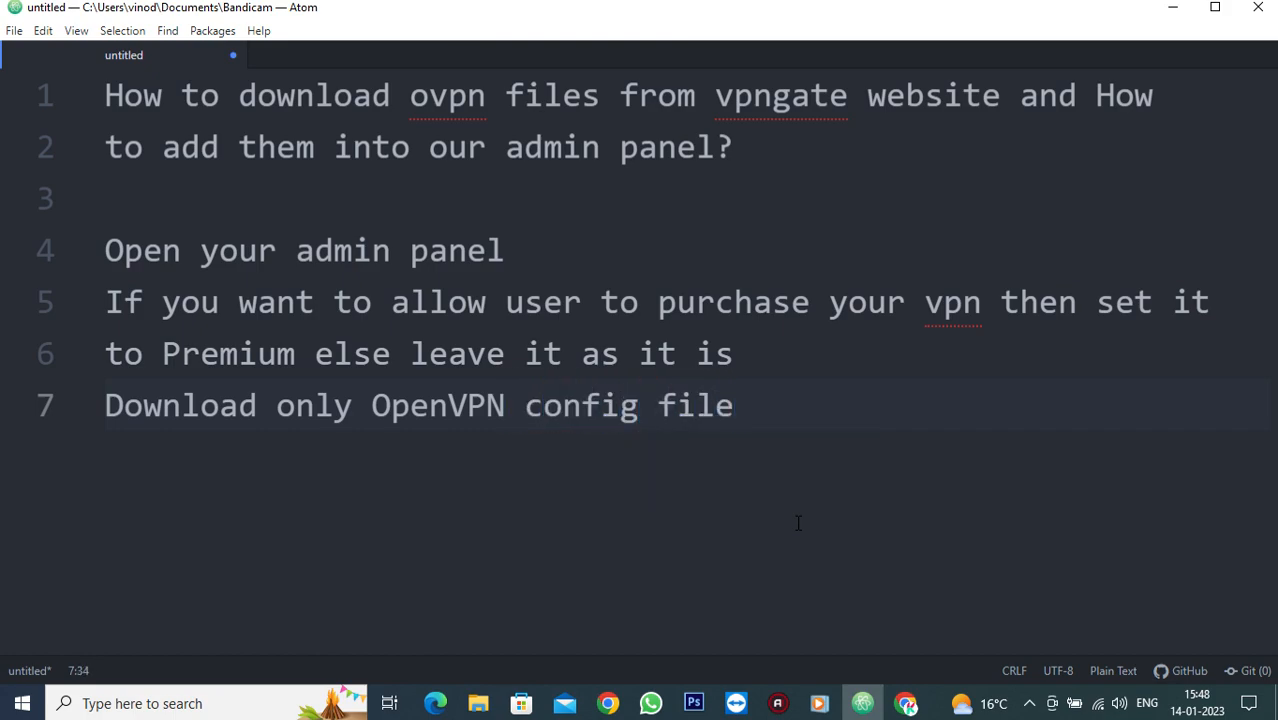
left_click(861, 701)
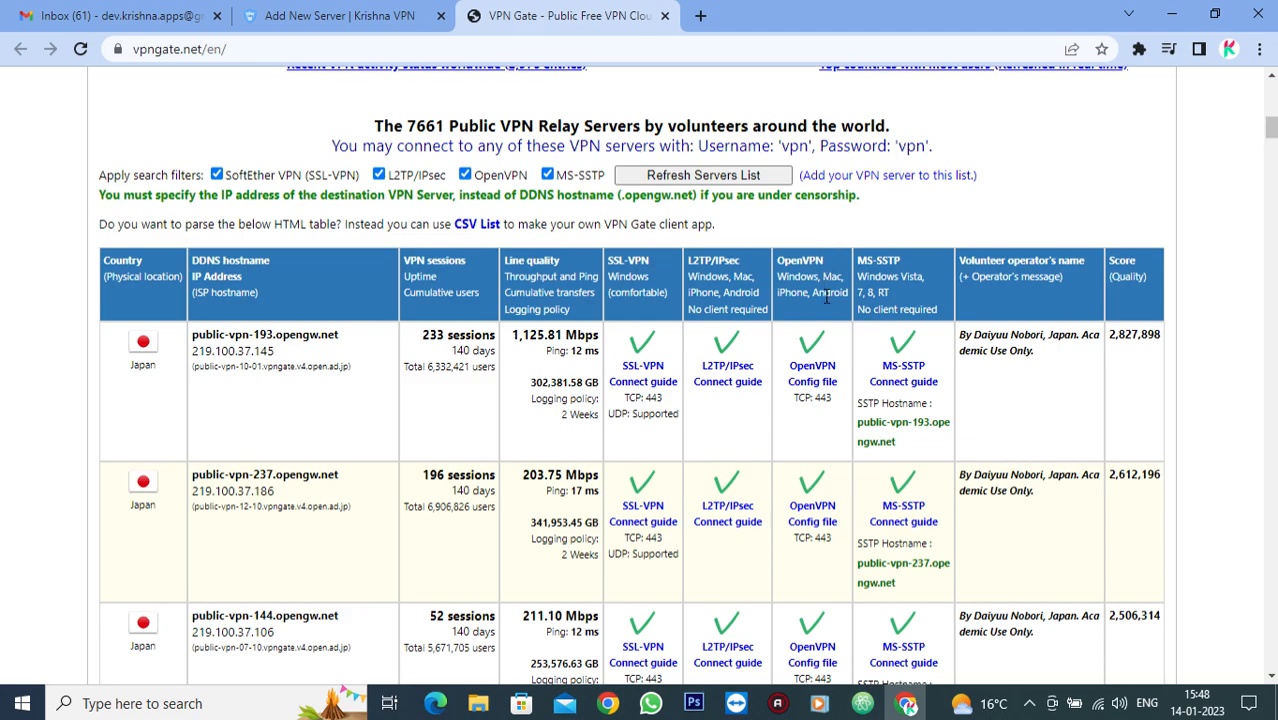
Download the DDNS hostname .ovpn file for public-vpn-193.opengw.net from the top Japan server
left_click(816, 381)
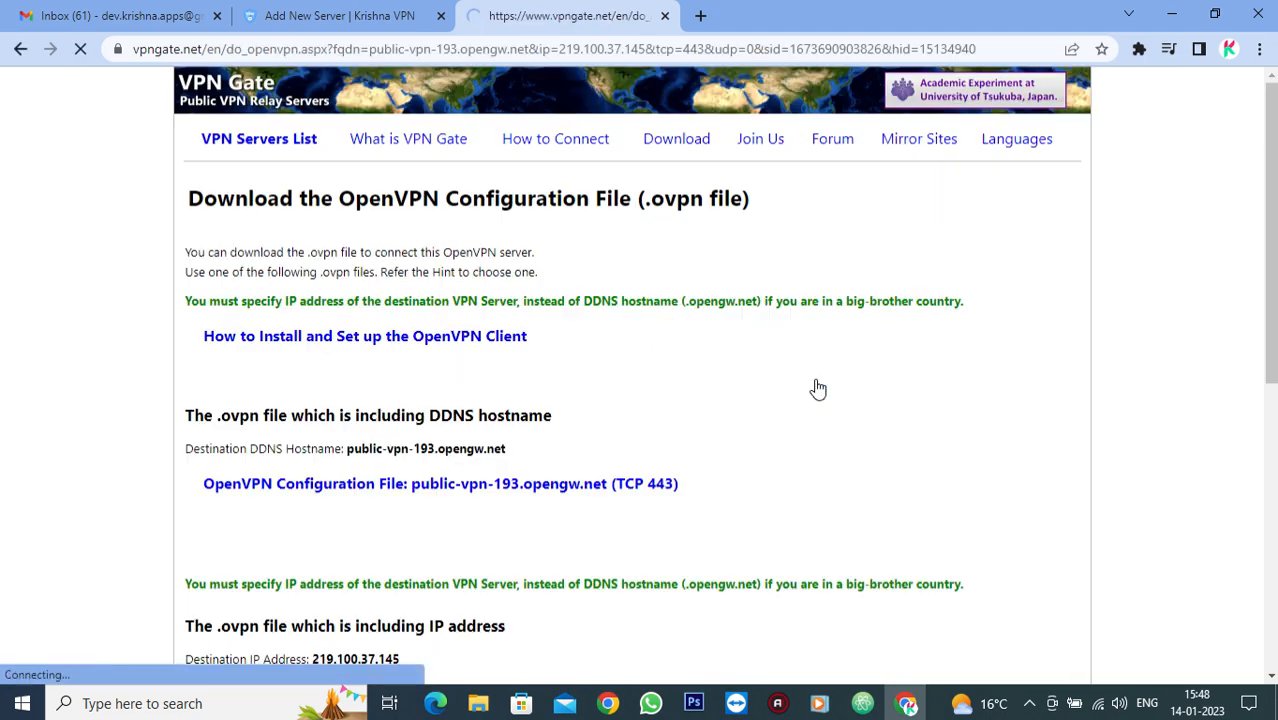
scroll(686, 404, "down", 2)
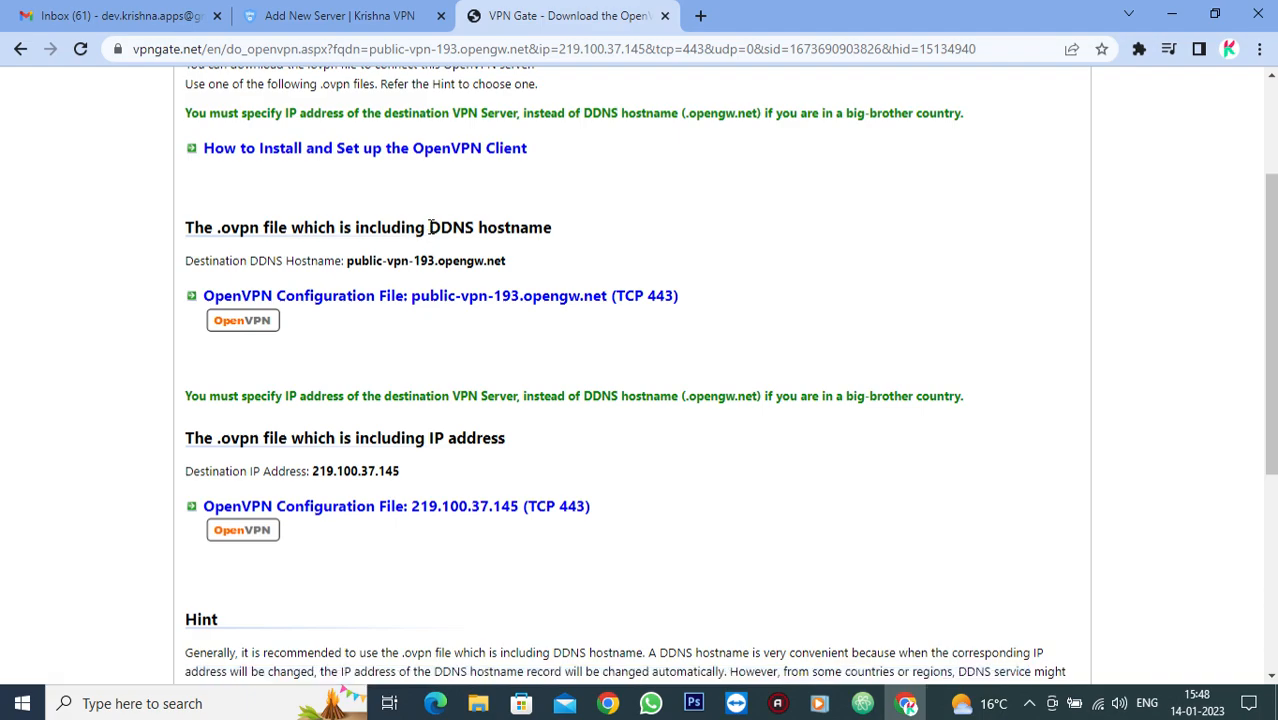
left_click_drag(430, 227, 549, 228)
left_click(603, 240)
left_click(553, 295)
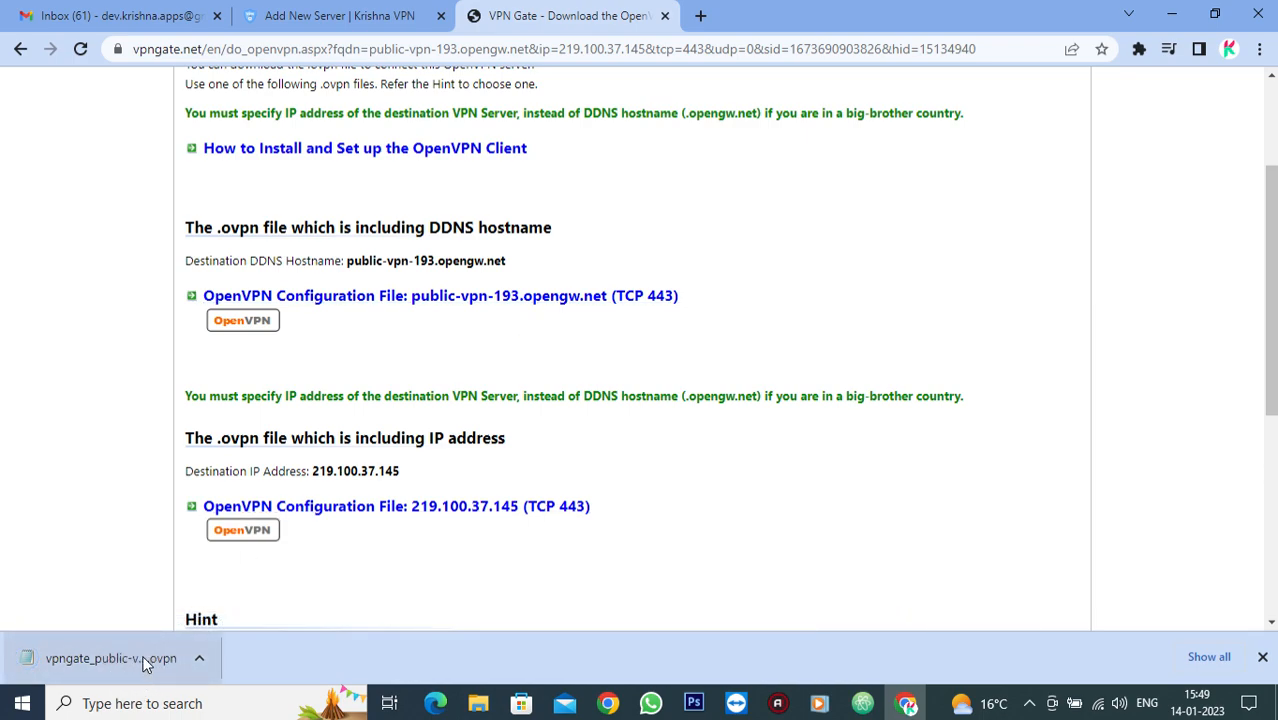
Add note line 8 about opening the downloaded file in the Notepad editor
left_click(862, 703)
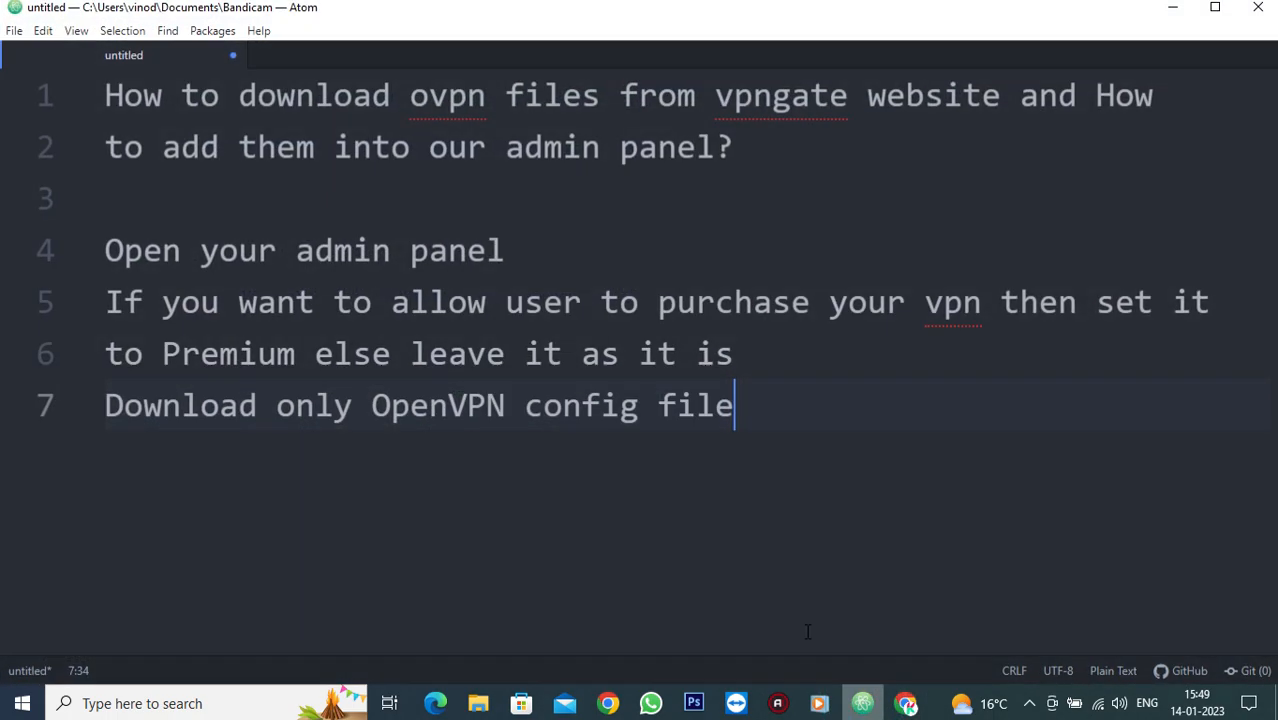
key("Return")
type("Now ")
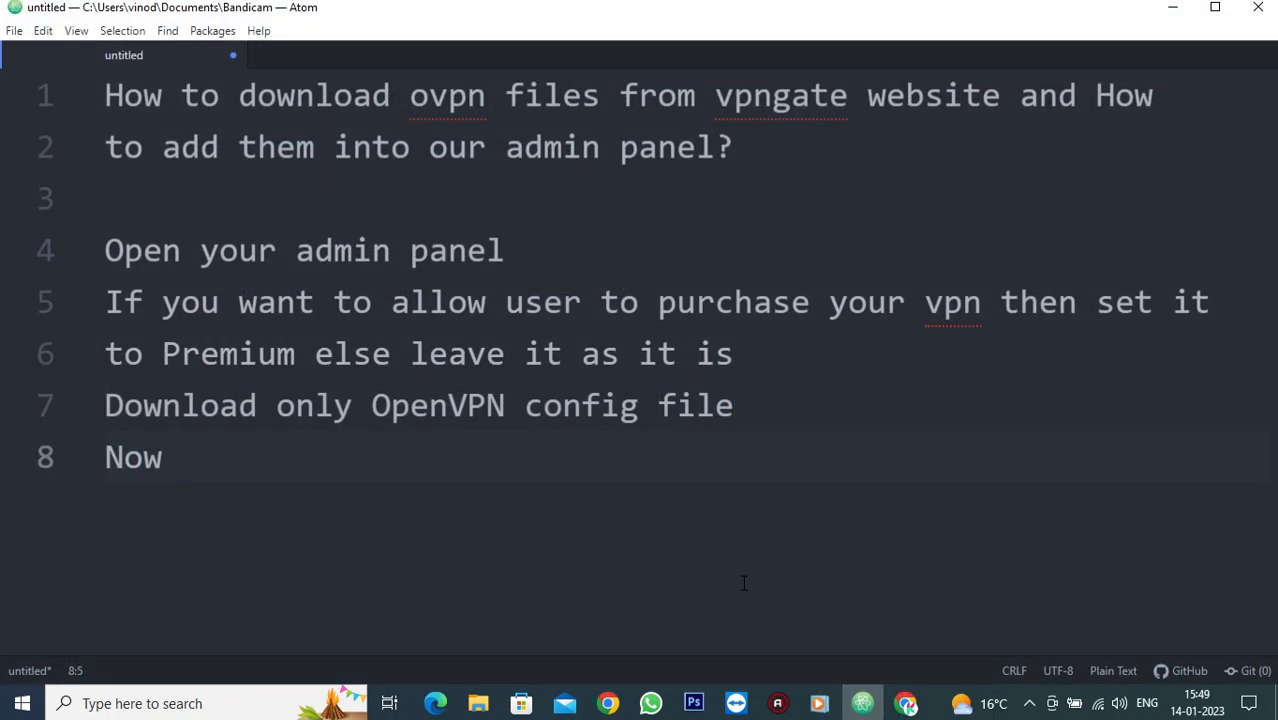
type("open the ")
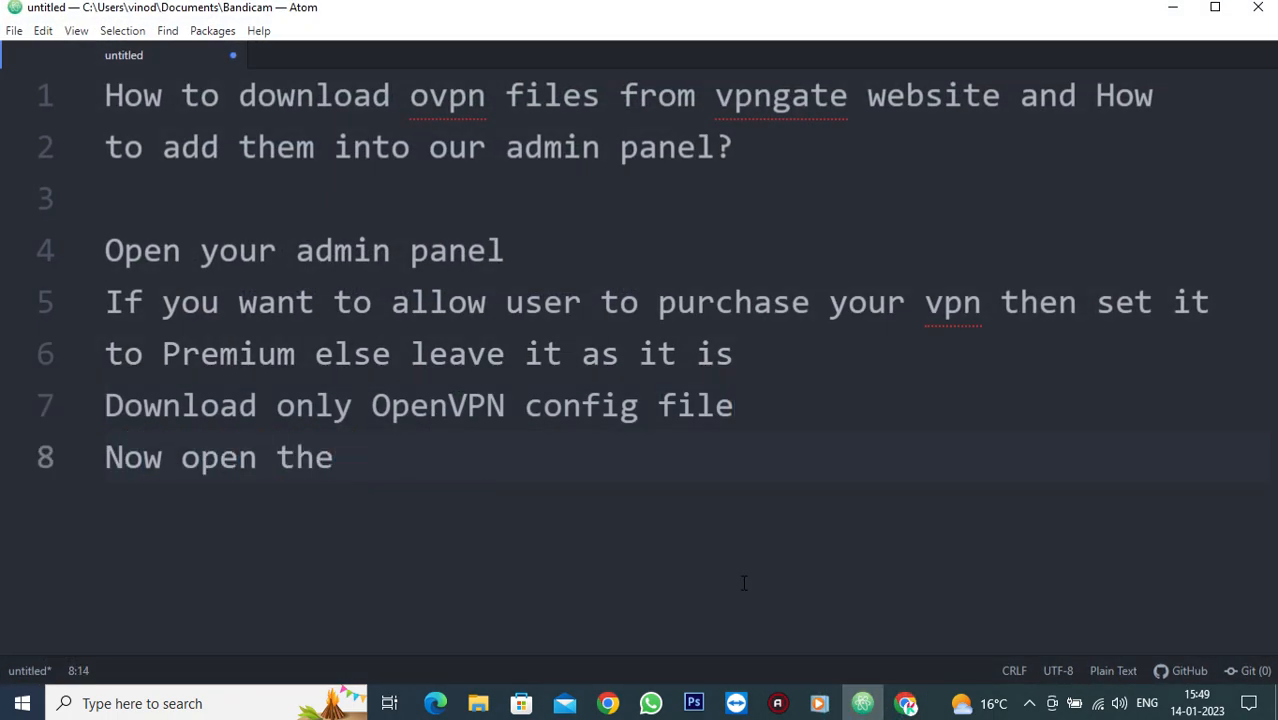
type("downloaded ")
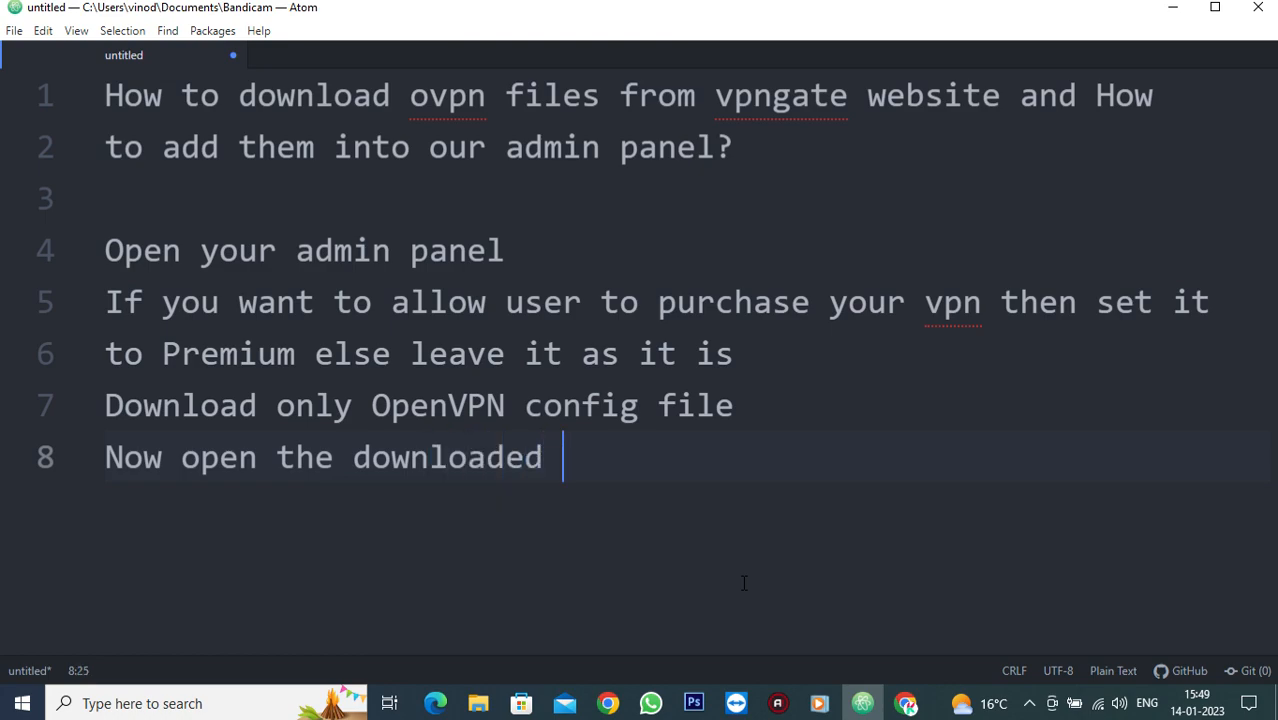
type("file in the ")
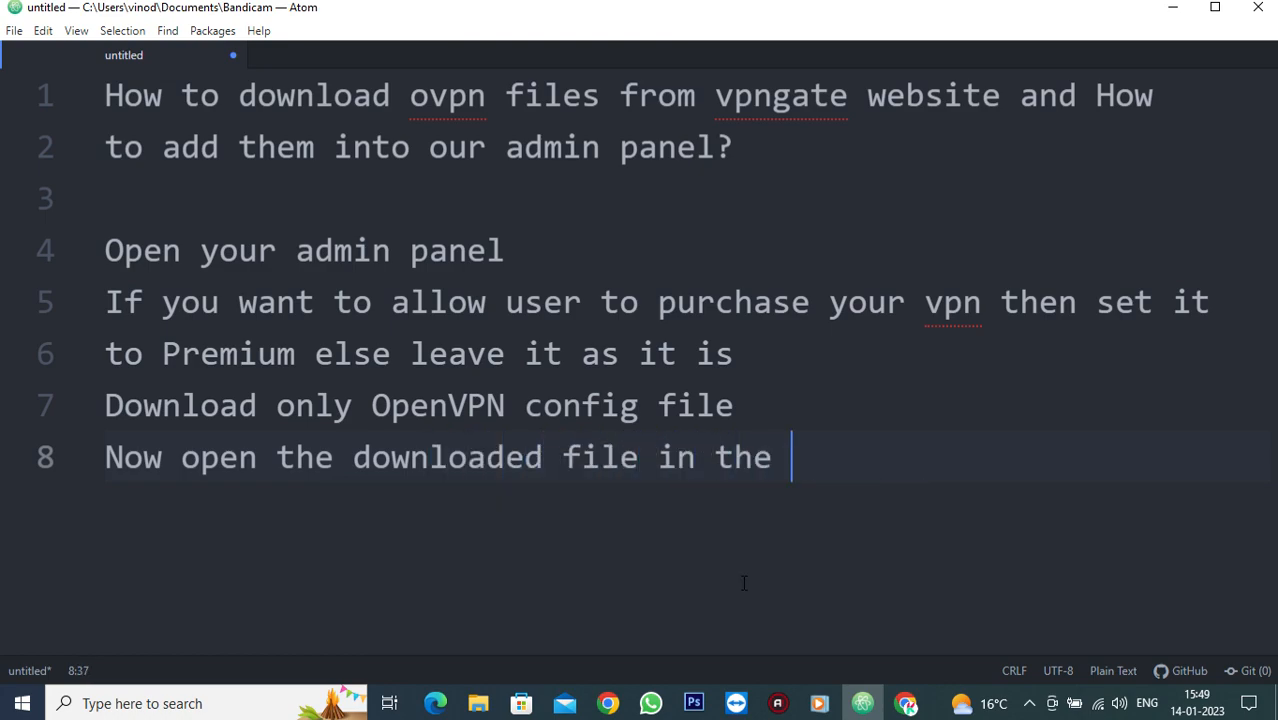
type("notepad e")
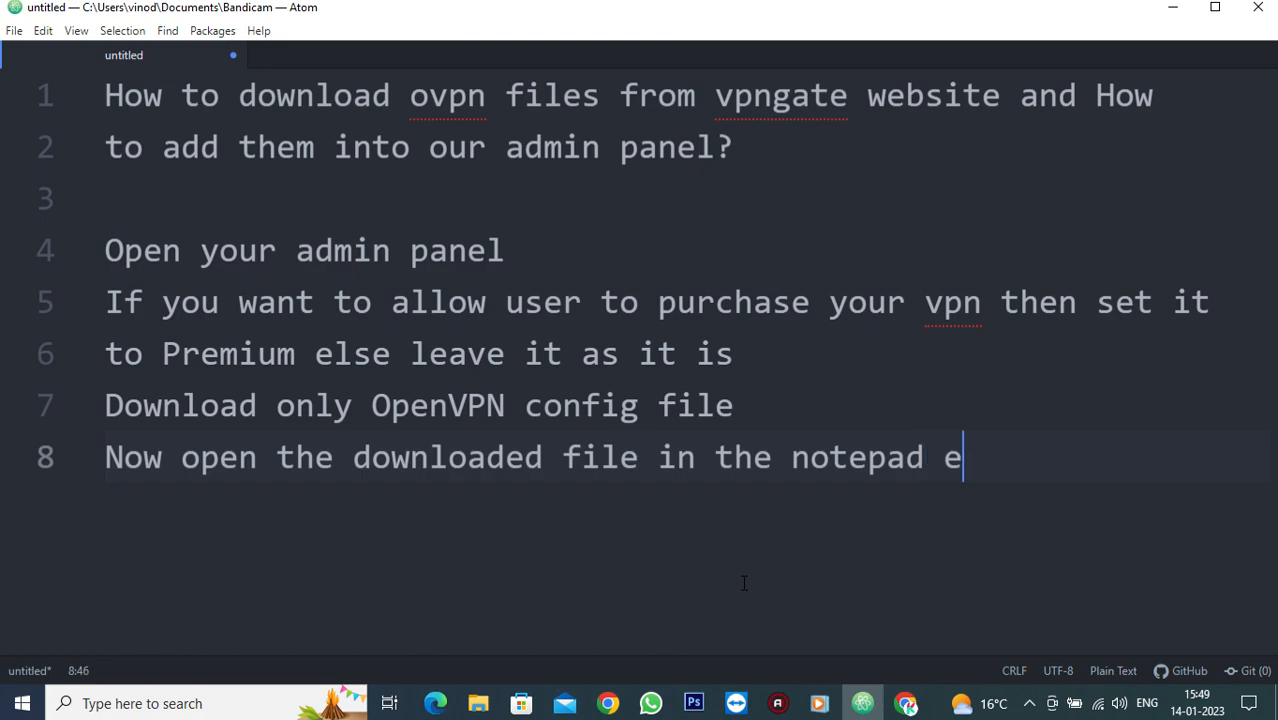
type("dtior")
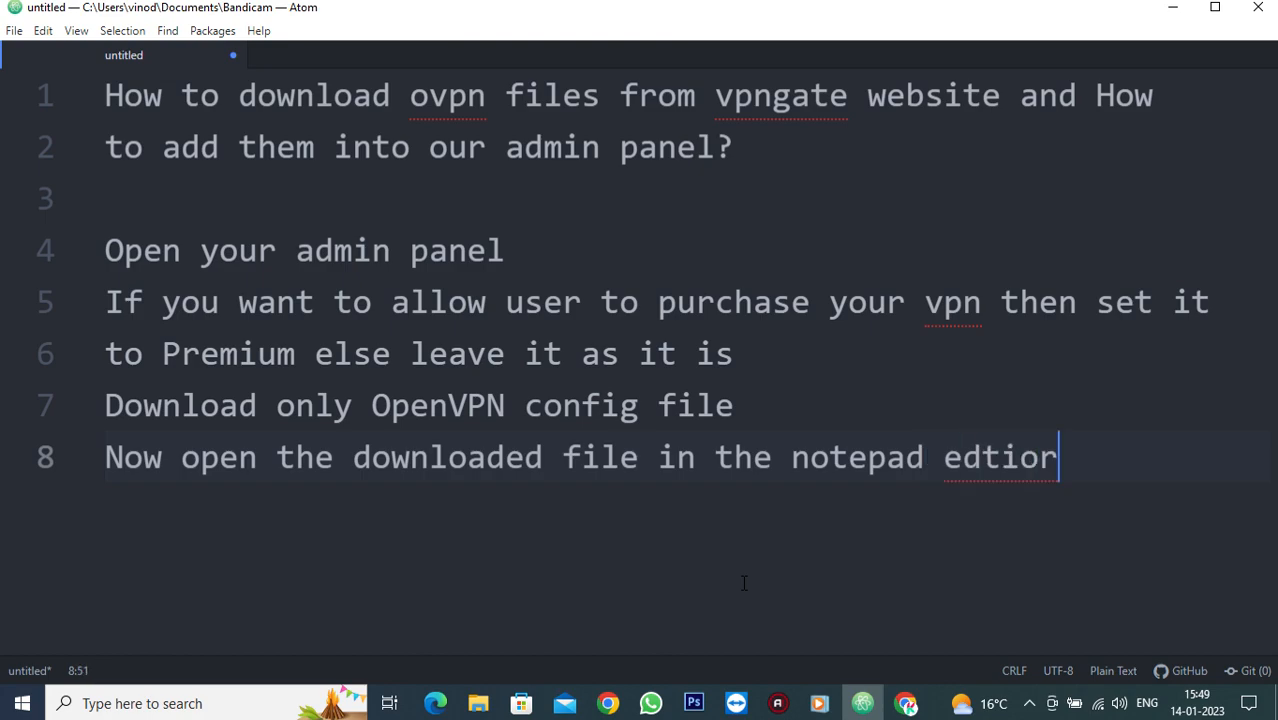
type(" and")
key("Return")
Add line 9 'select all then copy all values', fixing its typos, and minimize Atom
type("copy")
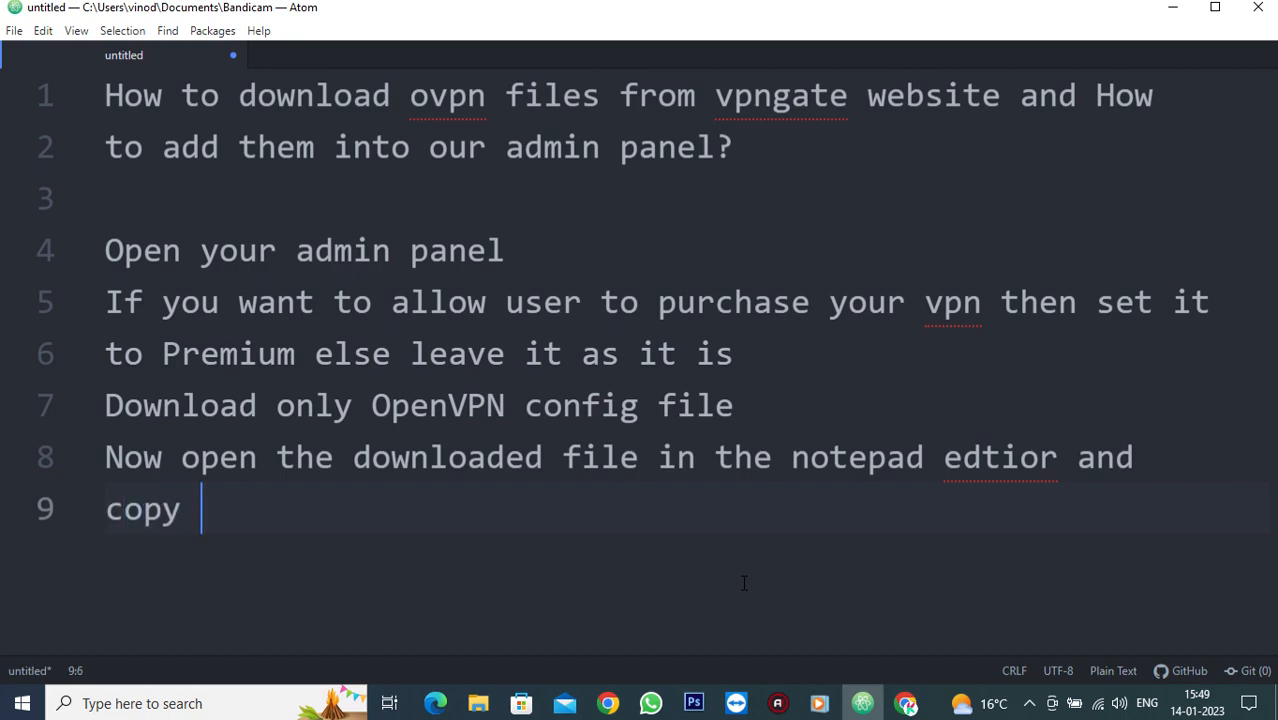
key("BackSpace")
key("BackSpace")
key("BackSpace")
key("BackSpace")
key("BackSpace")
type("se")
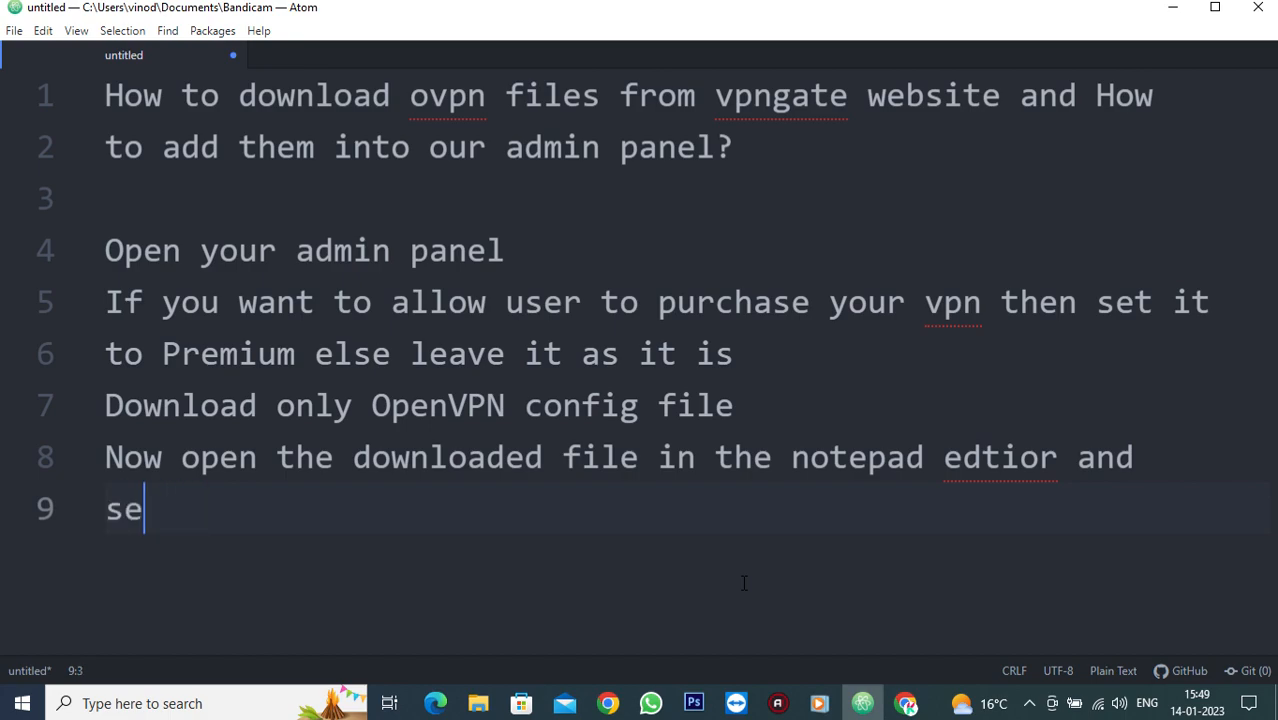
type("lect all then")
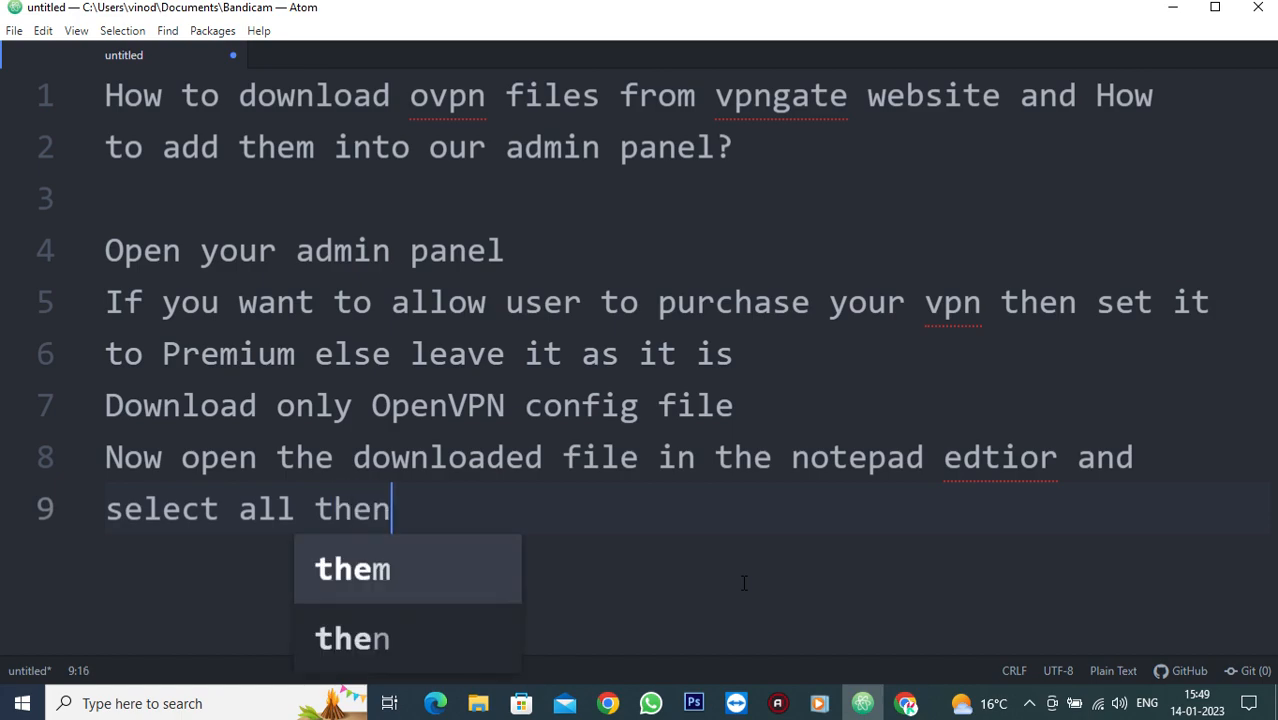
type(" copt all avalues")
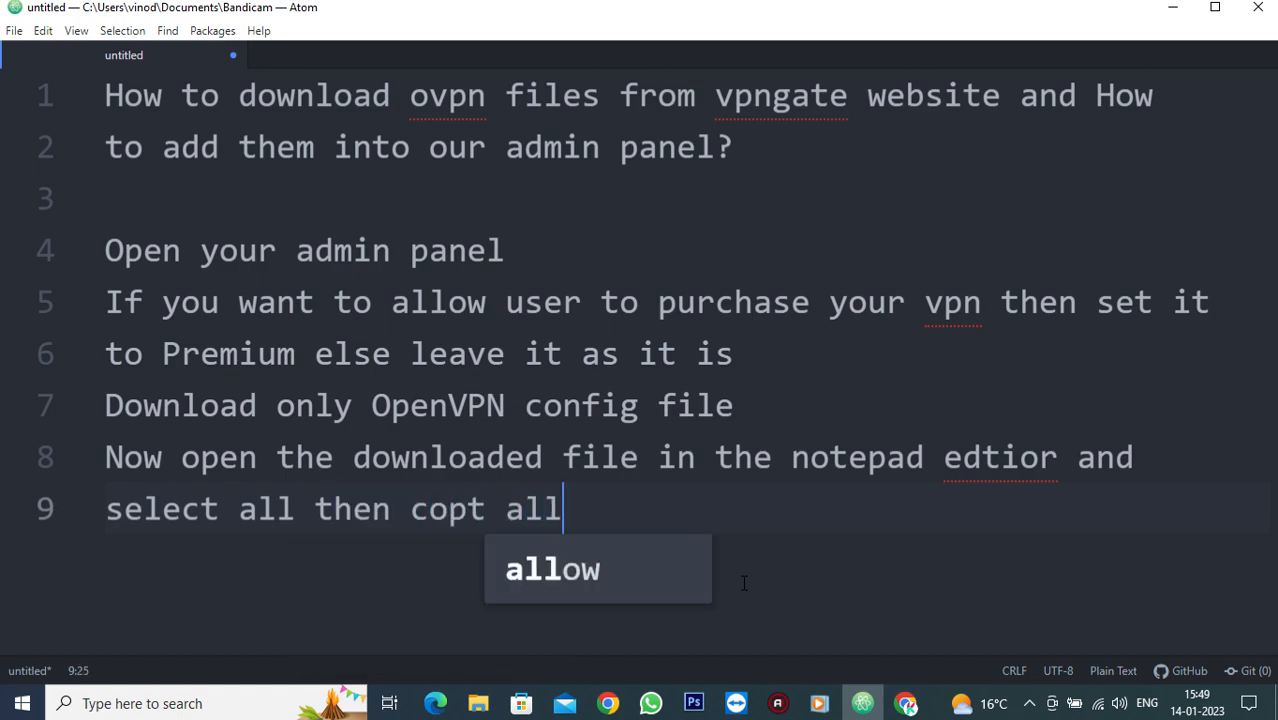
key("Left")
key("Left")
key("Left")
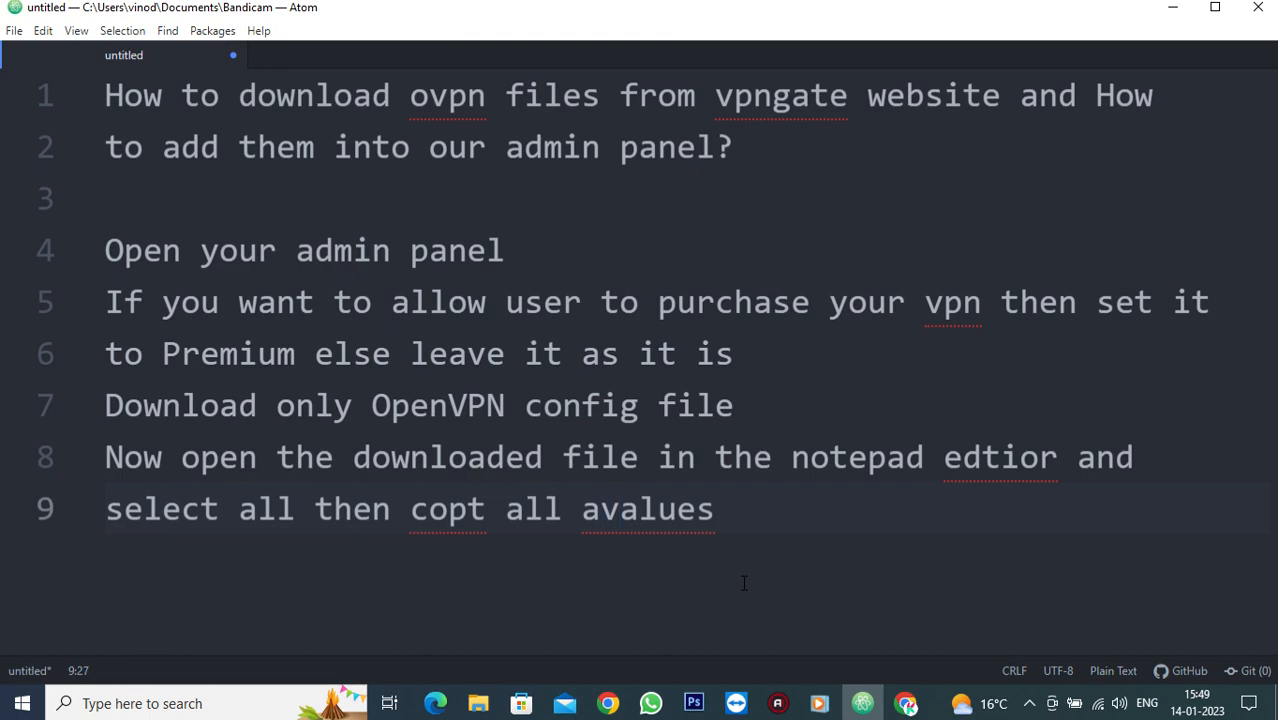
key("BackSpace")
key("End")
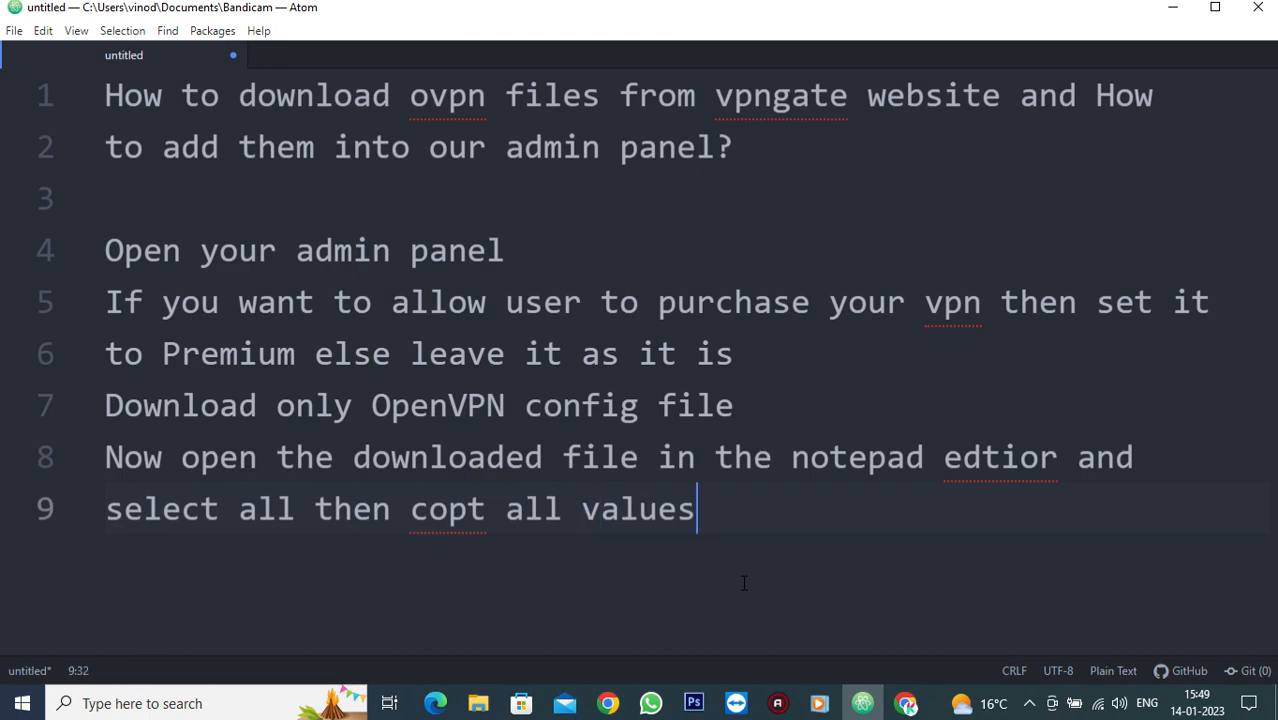
left_click(487, 512)
key("BackSpace")
type("y")
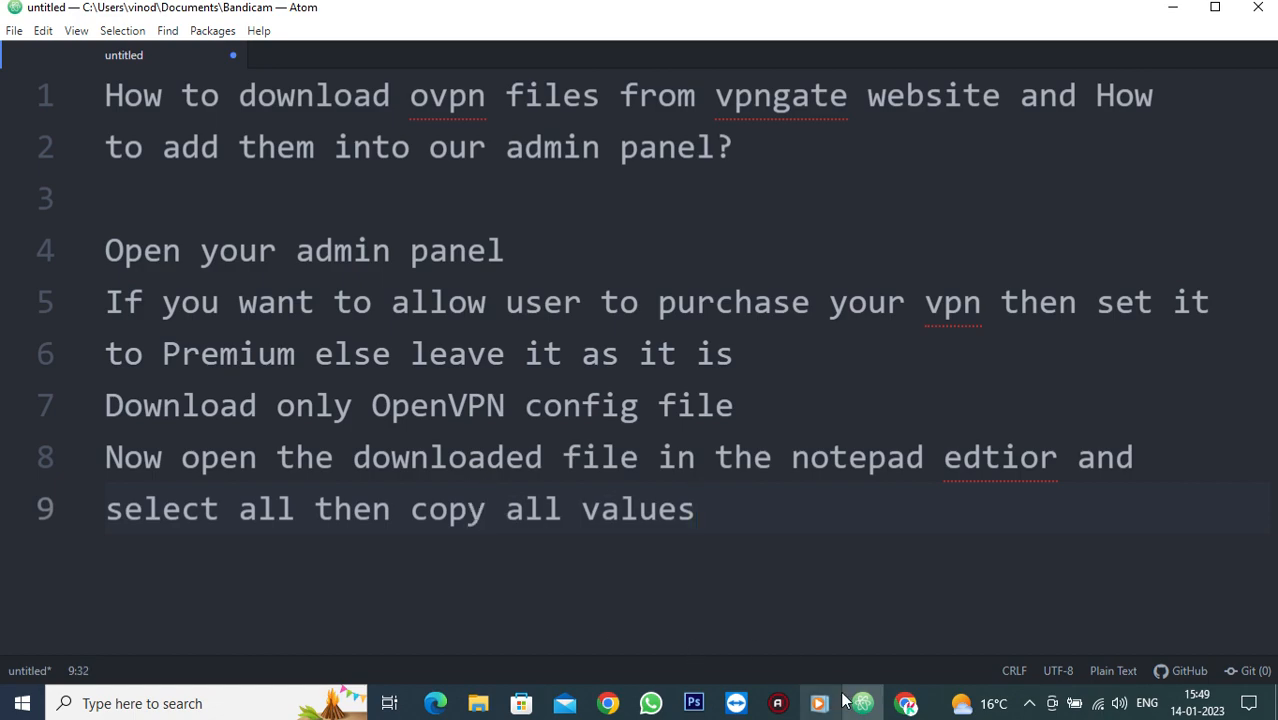
left_click(866, 704)
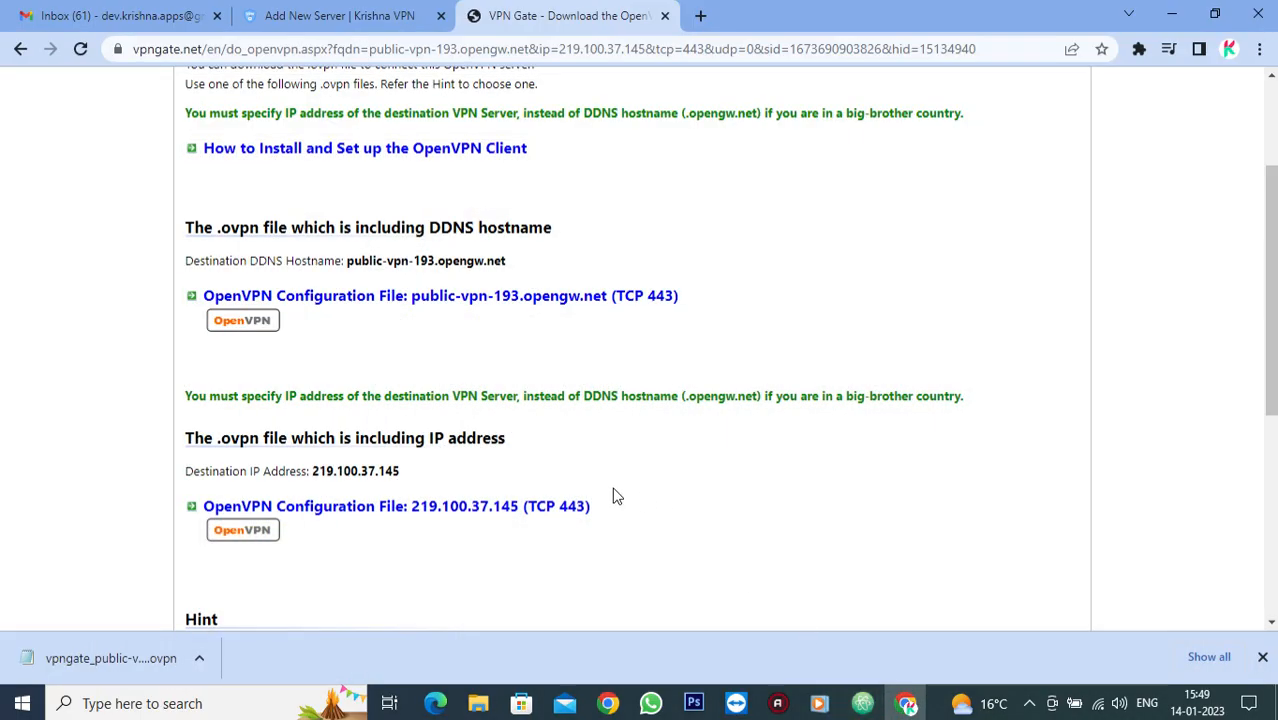
Open the downloaded vpngate .ovpn file in Notepad
left_click(161, 663)
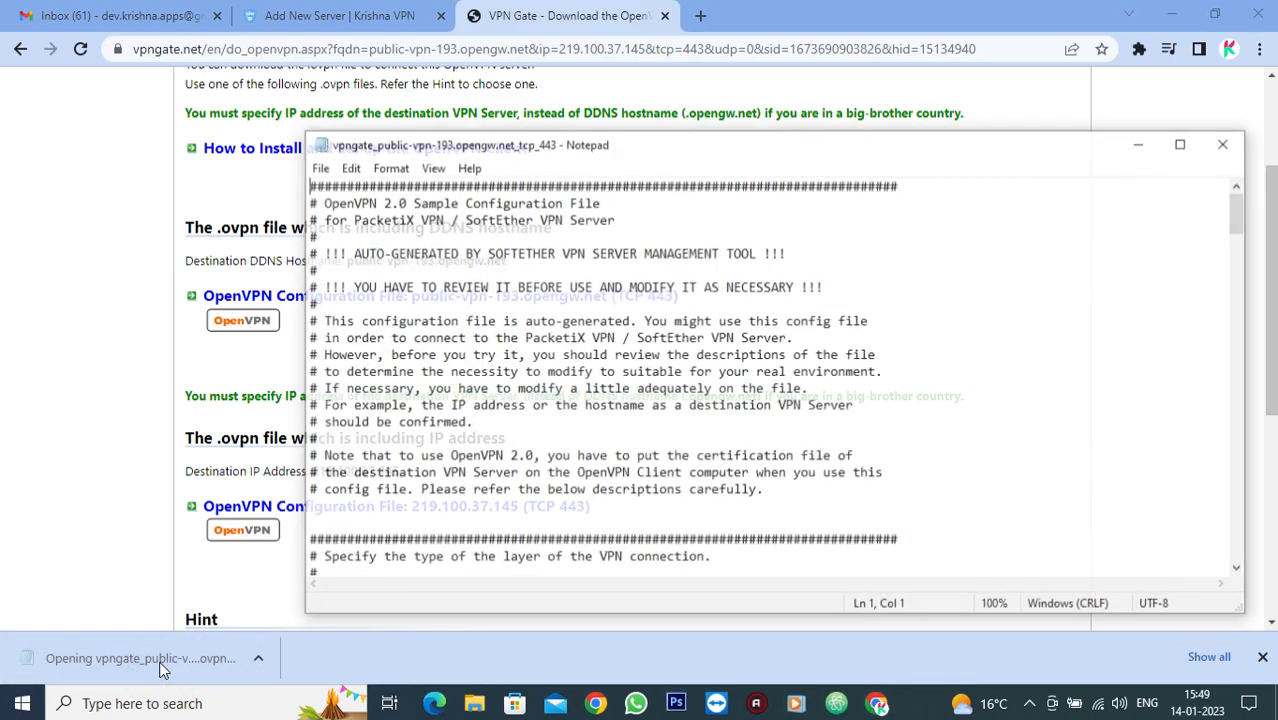
left_click(479, 424)
scroll(479, 424, "down", 20)
scroll(481, 420, "up", 20)
scroll(484, 421, "up", 20)
Copy the entire config text, close Notepad and return to the Add New Server form
left_click(541, 257)
right_click(541, 258)
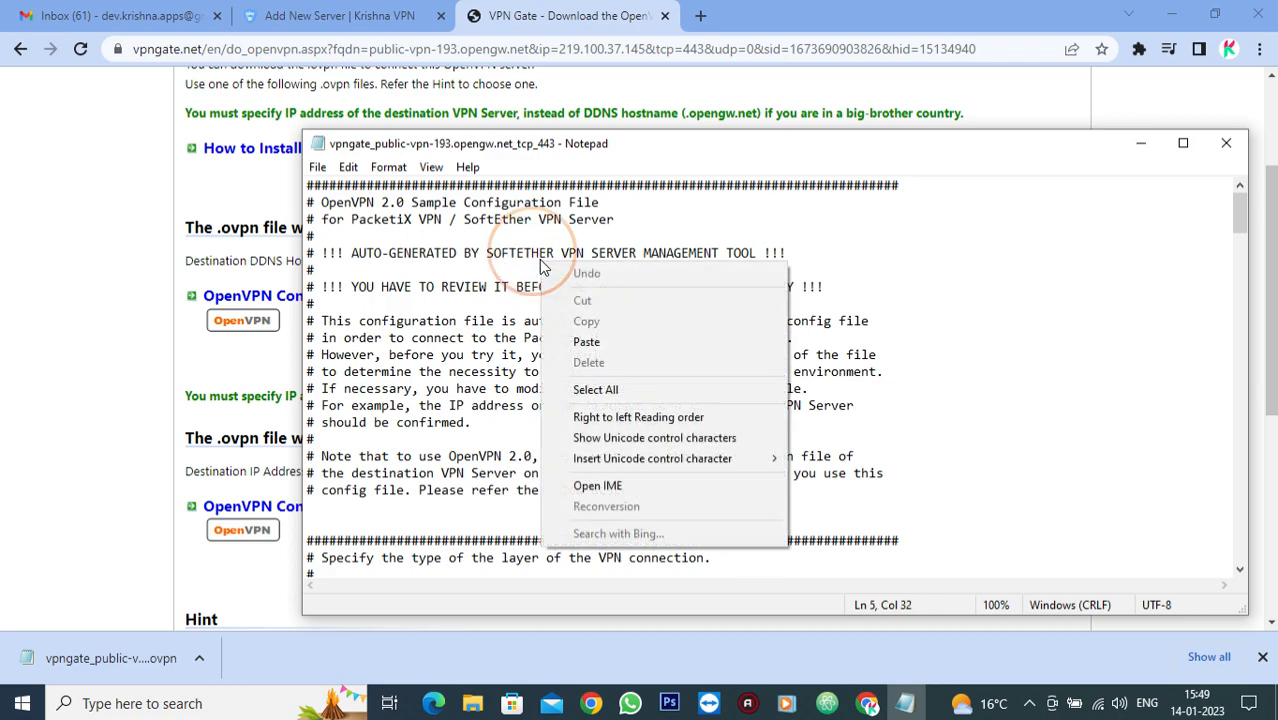
left_click(600, 391)
right_click(551, 334)
left_click(618, 395)
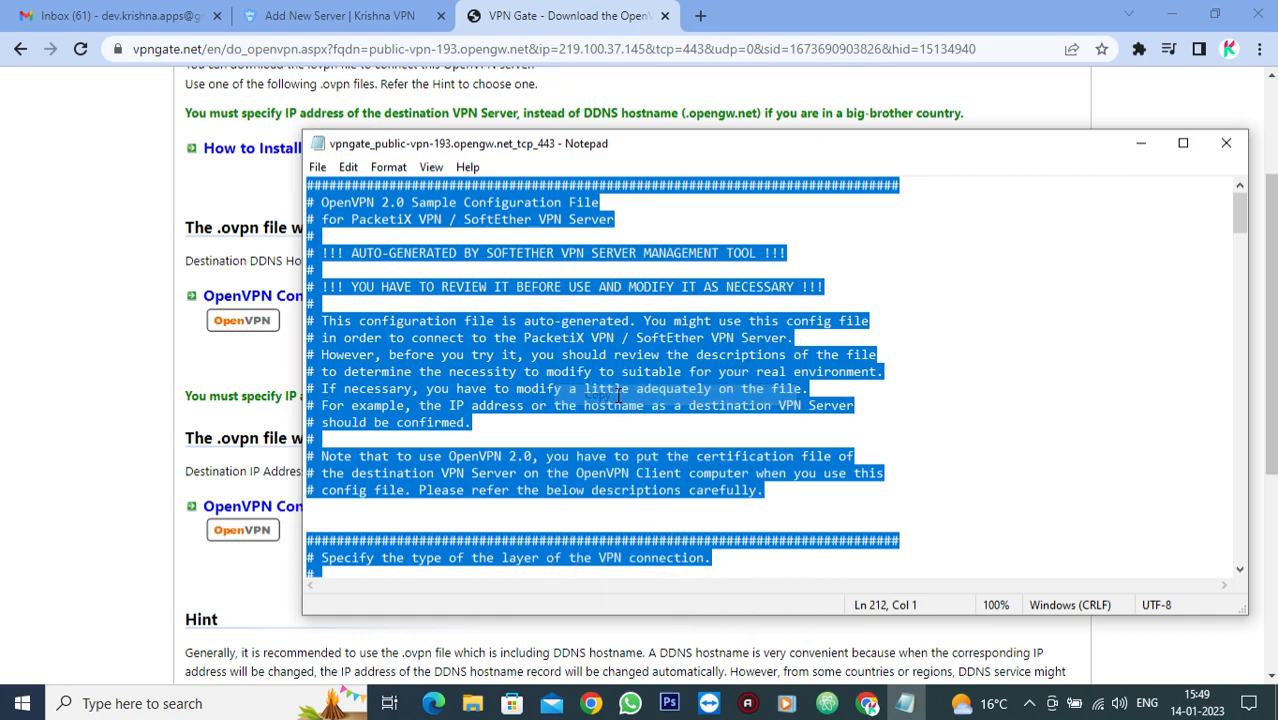
left_click(1225, 146)
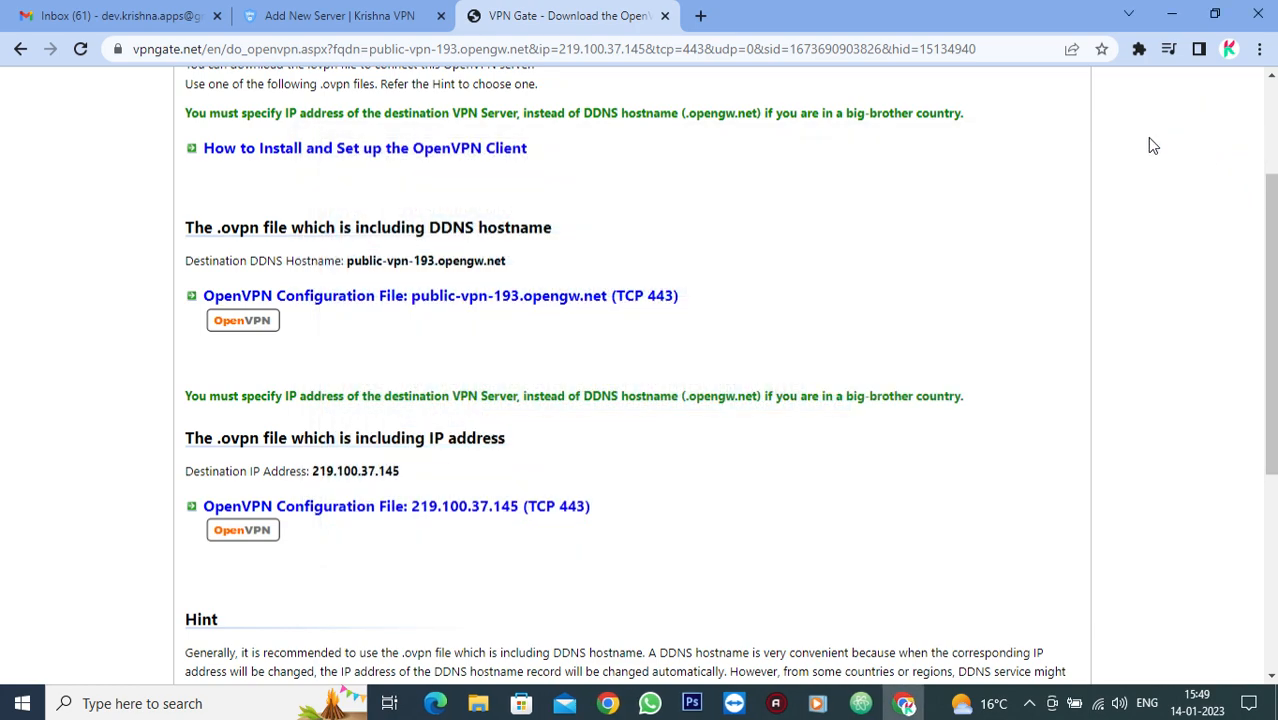
left_click(385, 17)
Paste the copied OpenVPN config into the OVPN Config File field
left_click(470, 489)
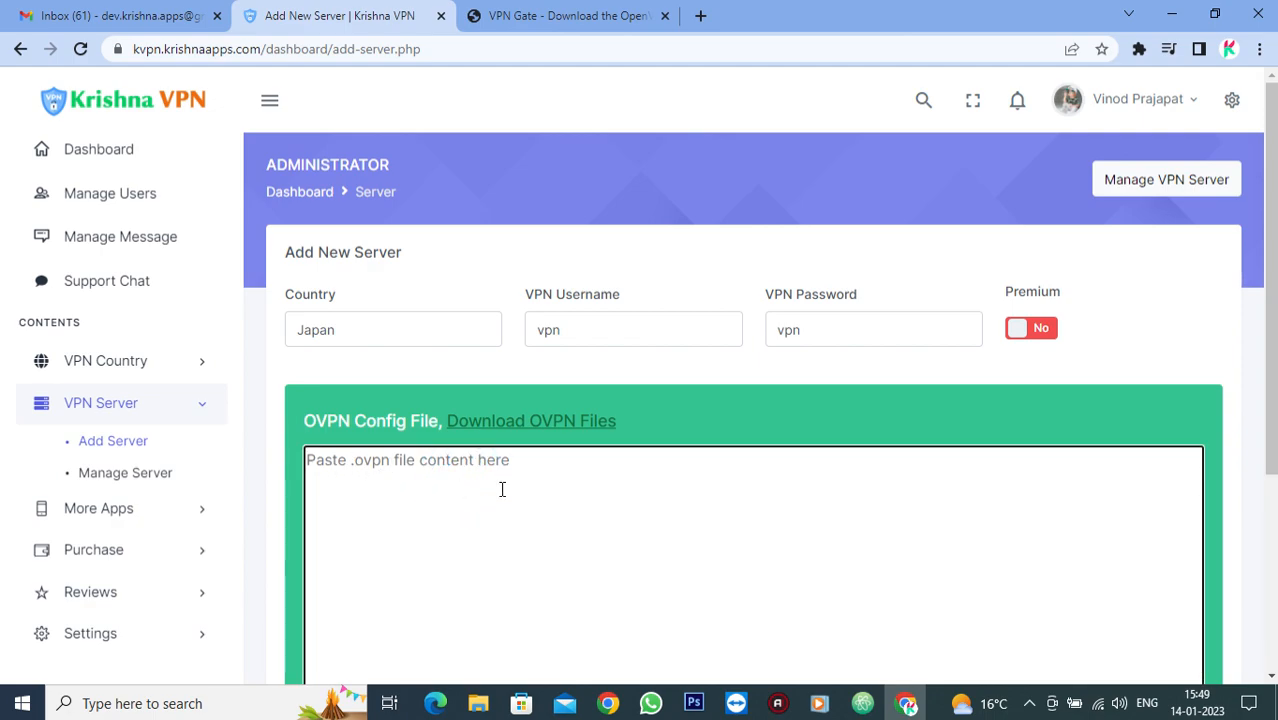
right_click(502, 489)
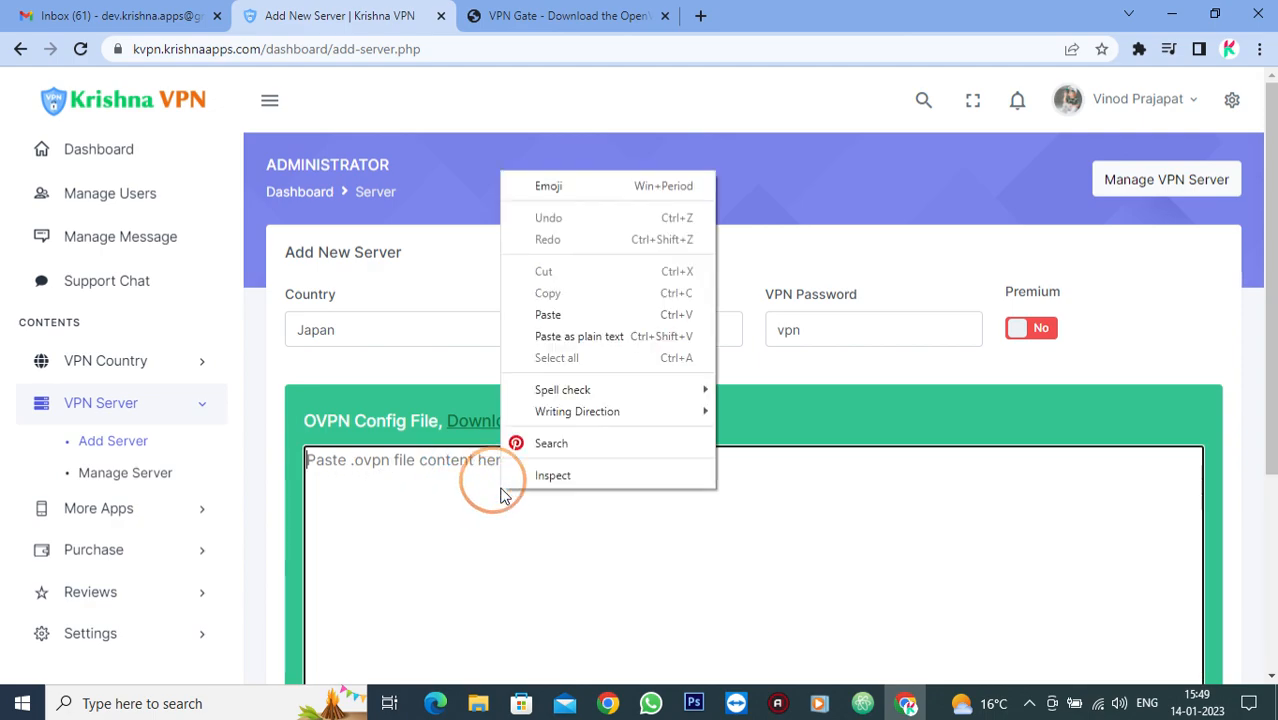
left_click(585, 318)
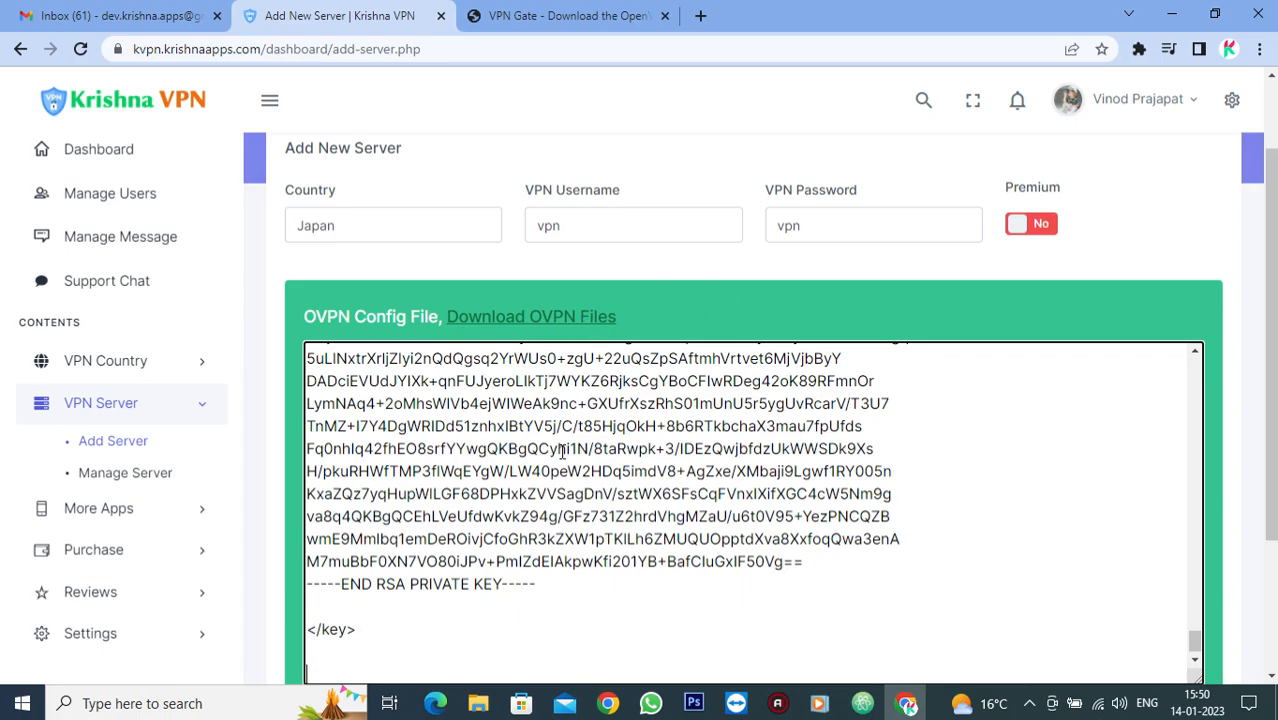
scroll(716, 297, "down", 2)
scroll(626, 279, "up", 10)
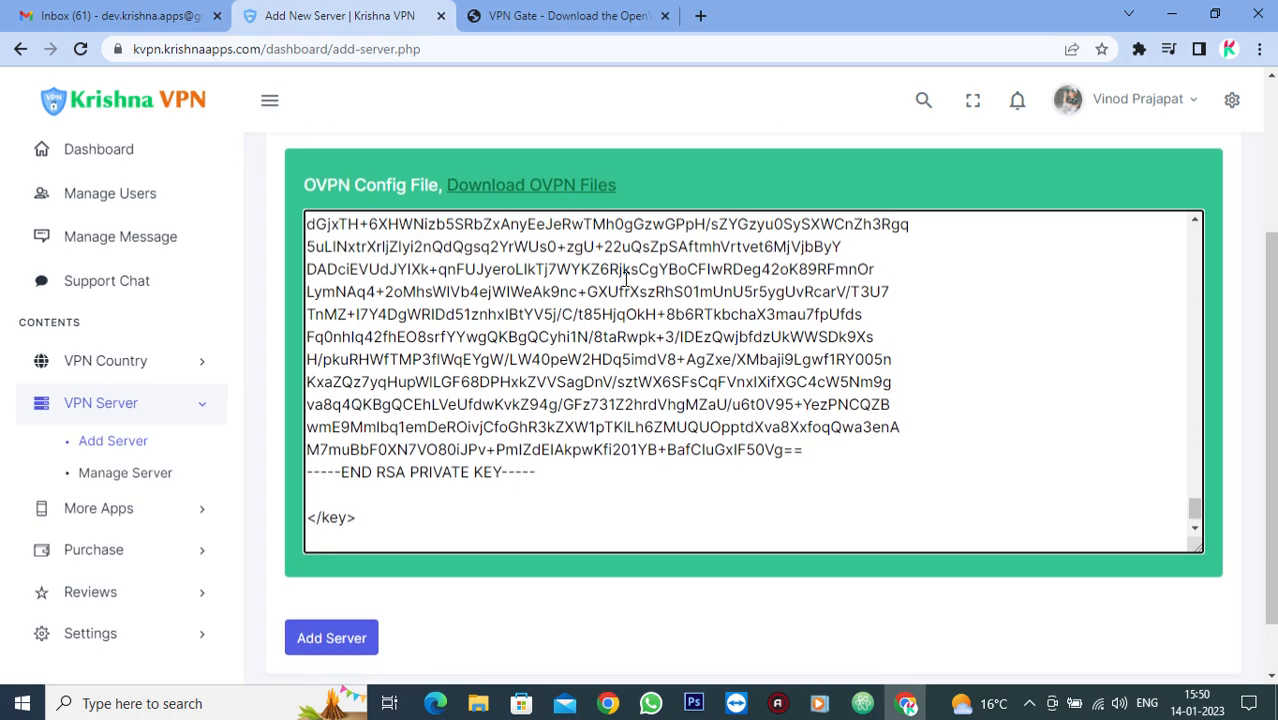
scroll(626, 279, "up", 20)
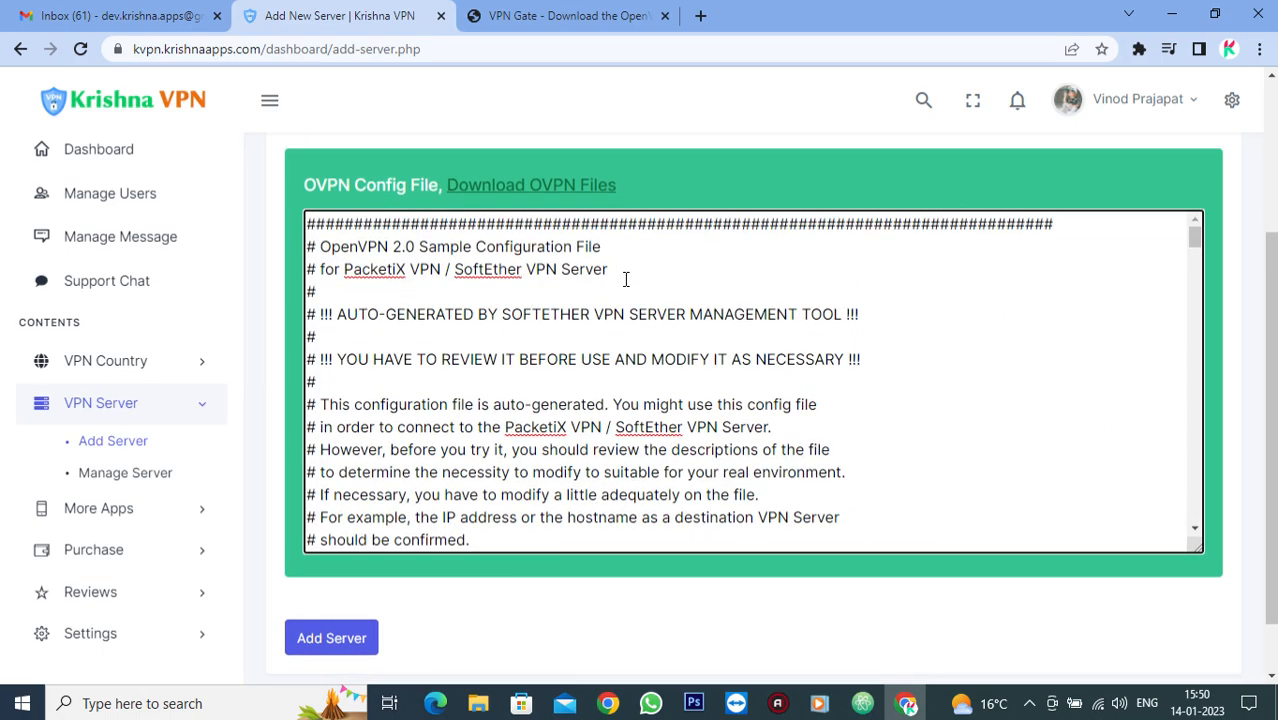
scroll(626, 279, "down", 20)
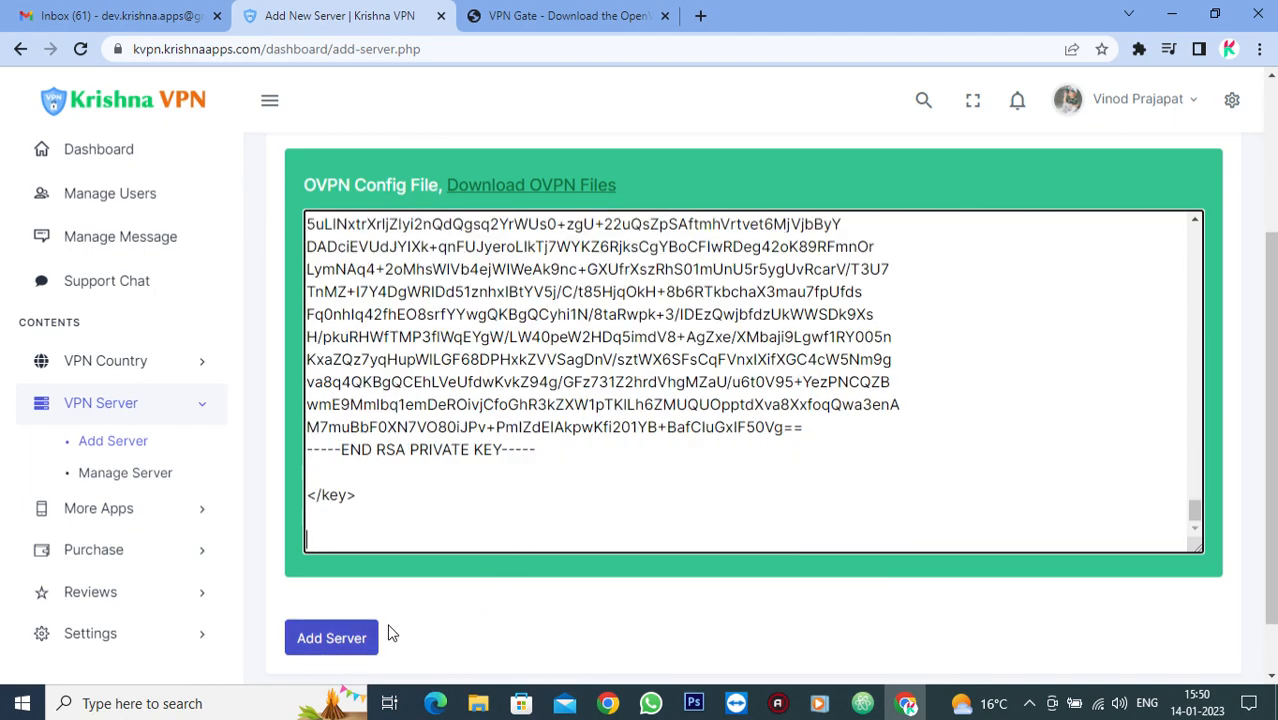
Submit the Japan server and check the 'VPN Server is added successfully!' notice
left_click(357, 638)
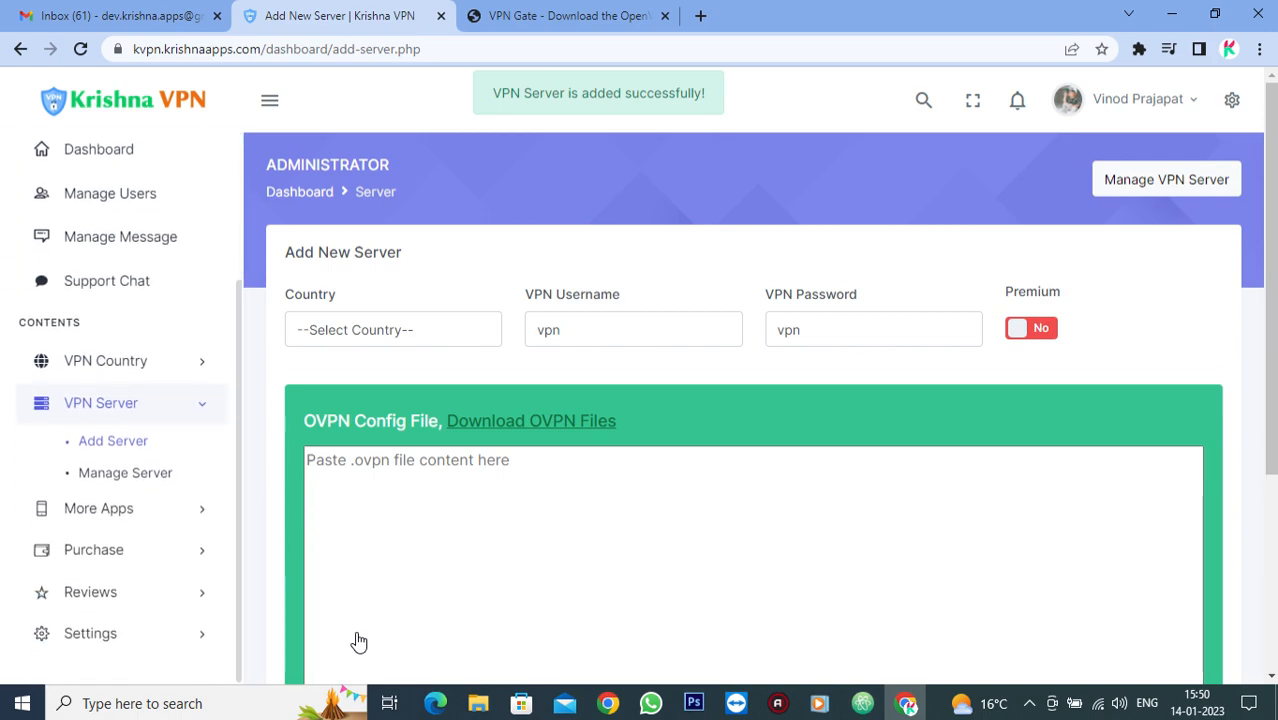
left_click_drag(494, 95, 713, 104)
left_click(713, 104)
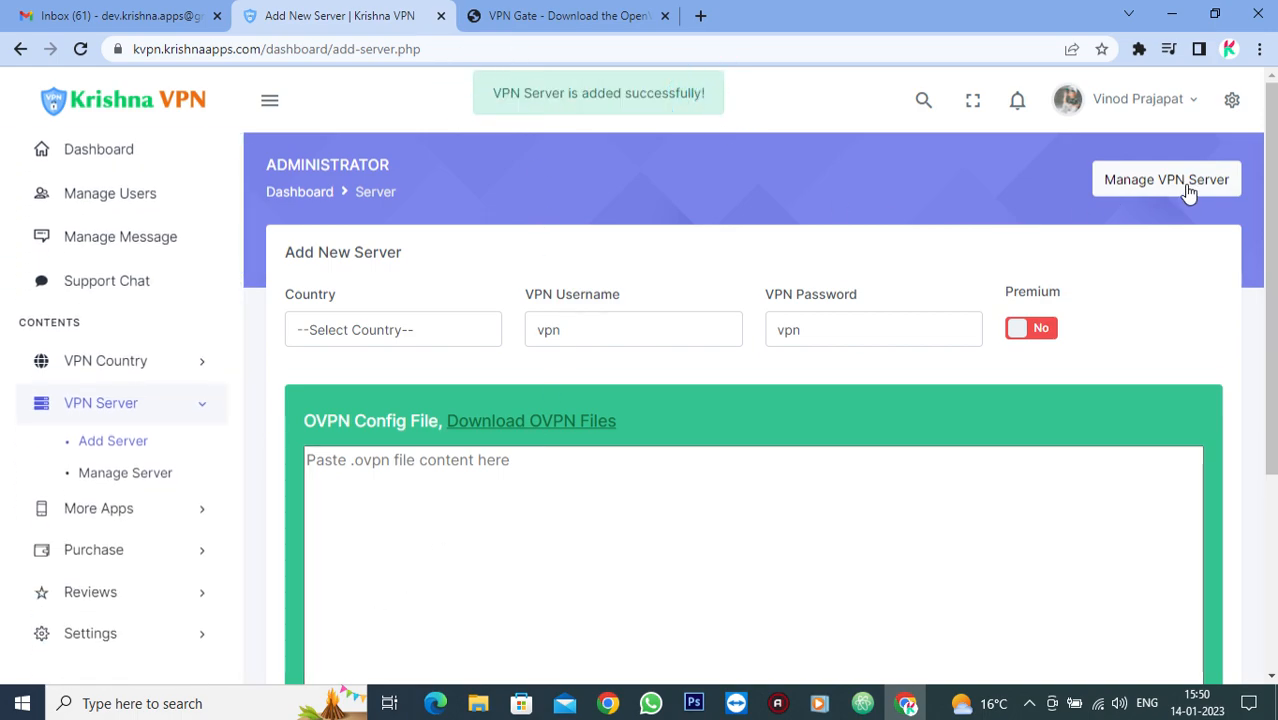
In Manage VPN Server, go to page 2 and edit the last Japan row
left_click(1152, 190)
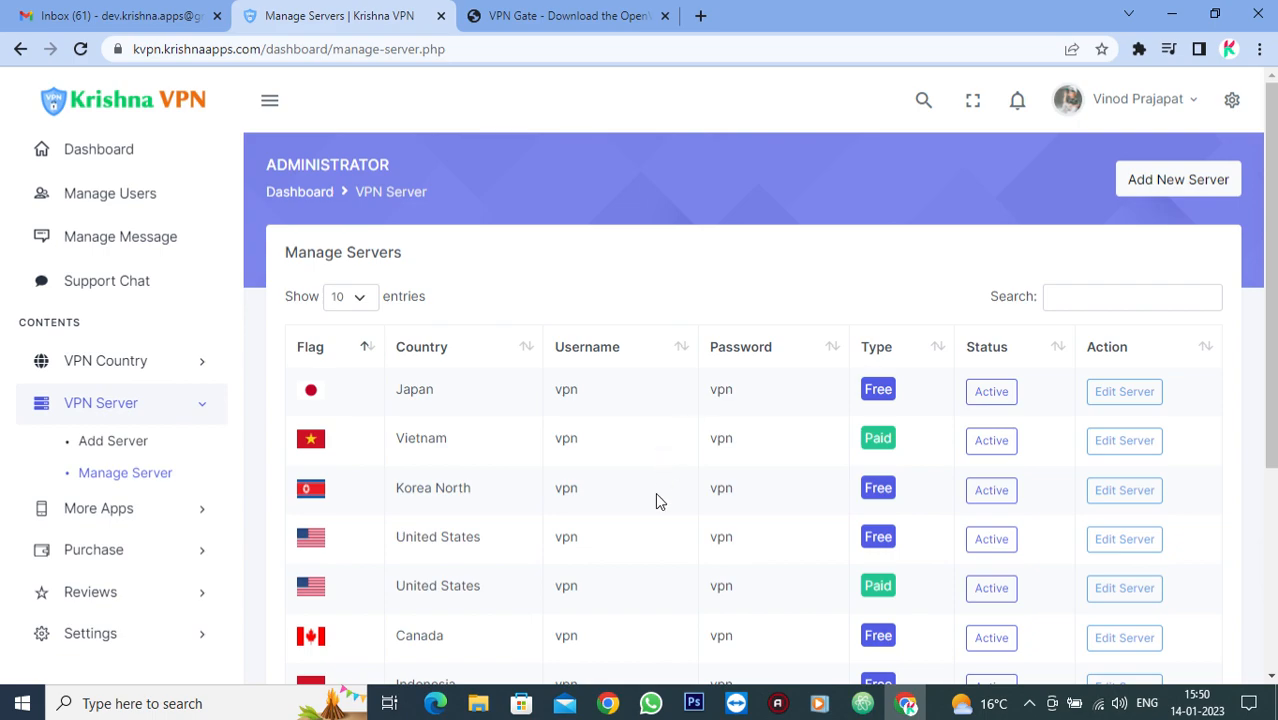
scroll(656, 499, "down", 2)
scroll(655, 499, "down", 2)
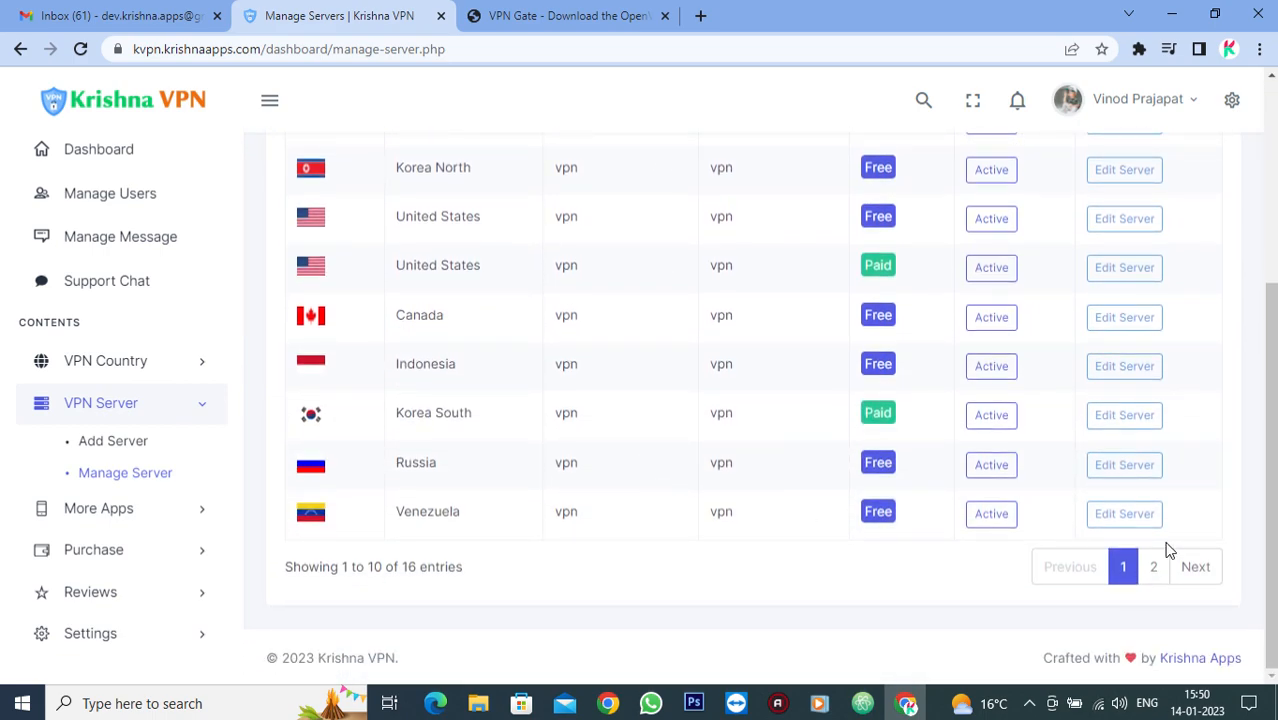
left_click(1153, 567)
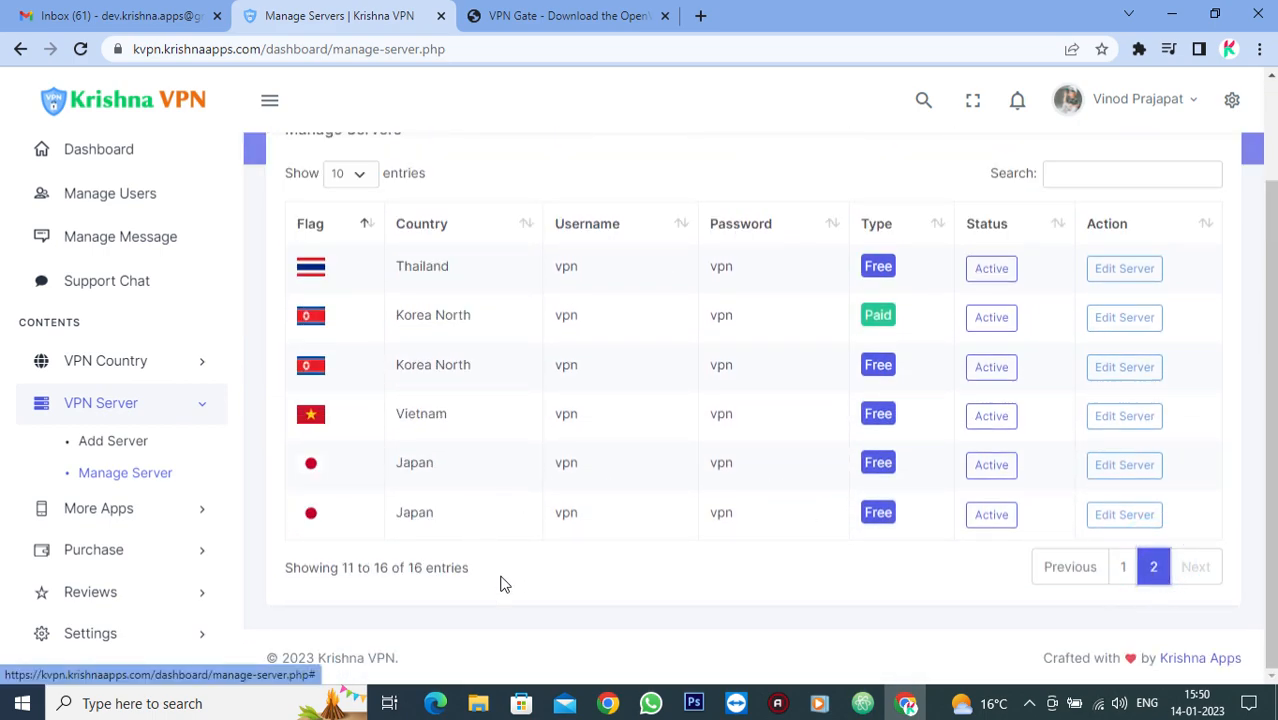
left_click_drag(790, 508, 393, 533)
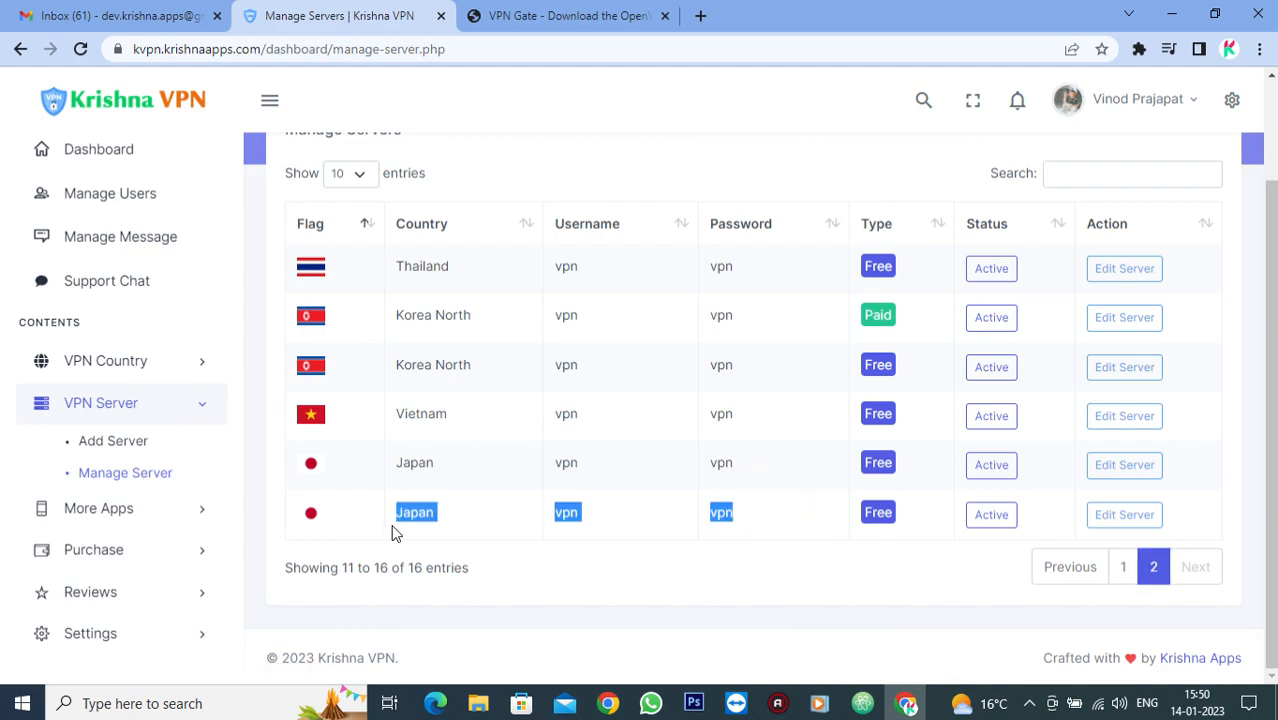
left_click(519, 527)
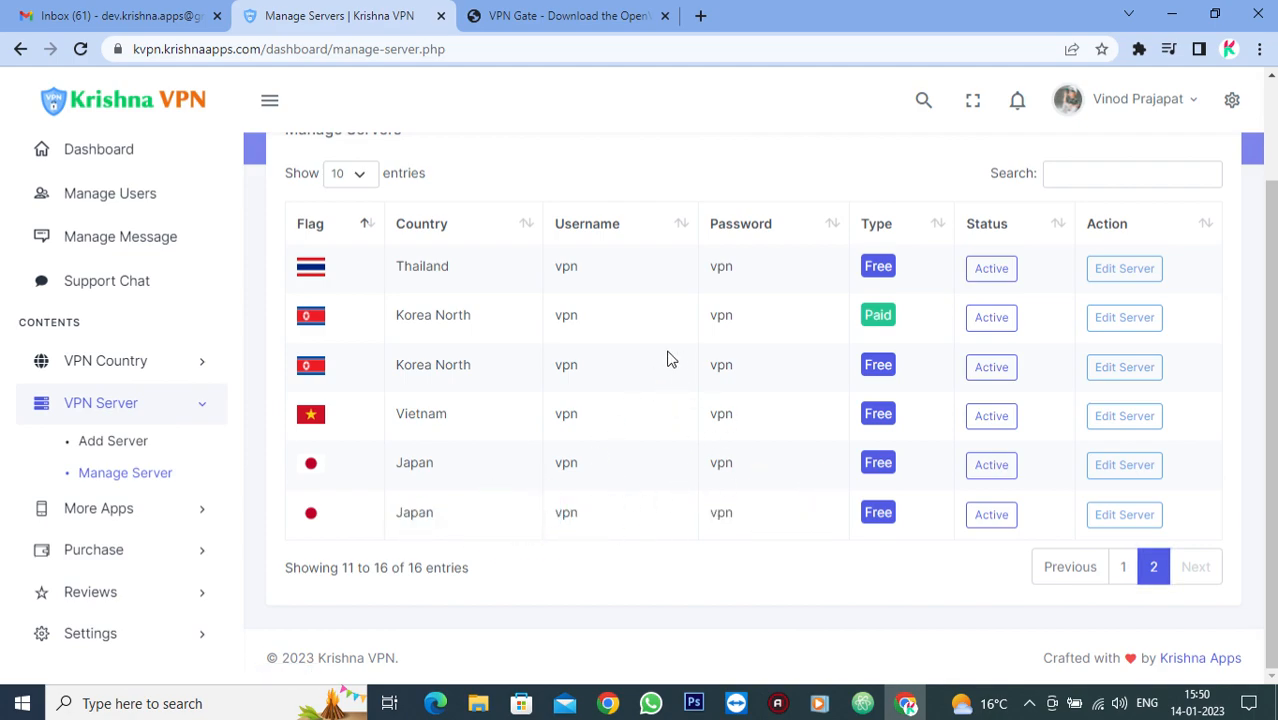
left_click(1125, 518)
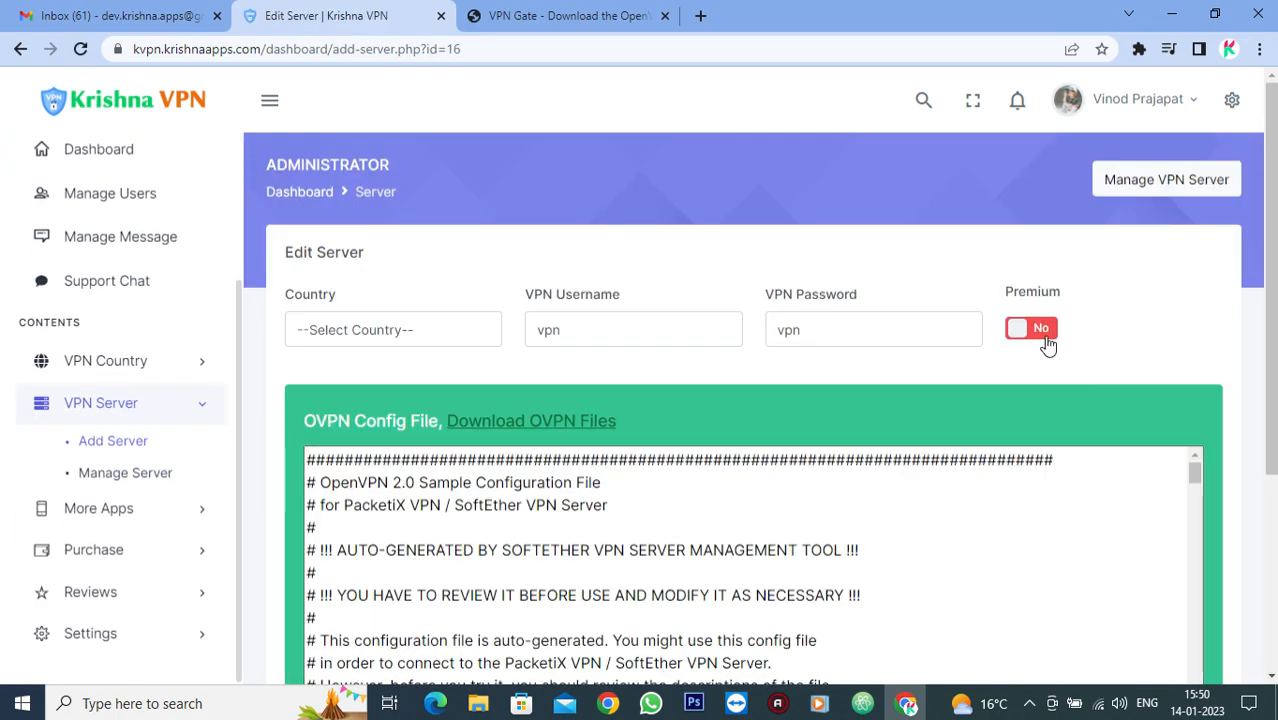
Switch Premium to Yes, reselect Japan as the country, and save the server
left_click(1040, 332)
scroll(938, 408, "down", 3)
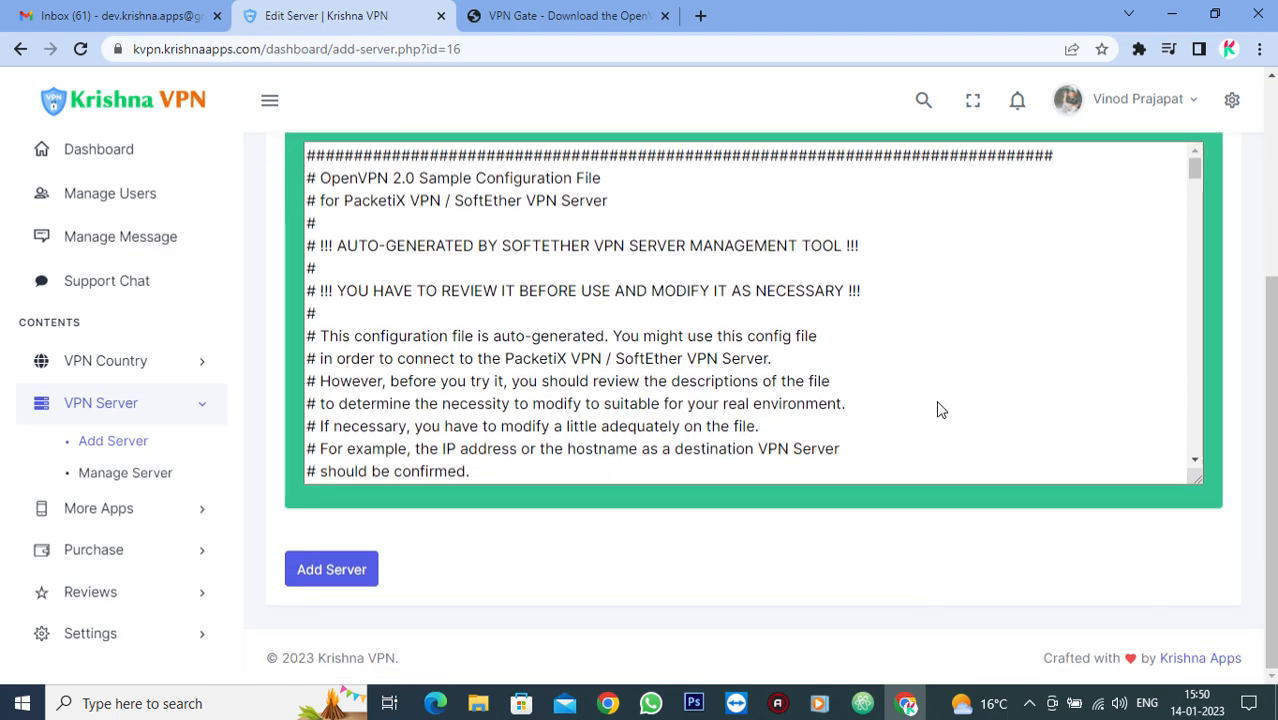
left_click(326, 570)
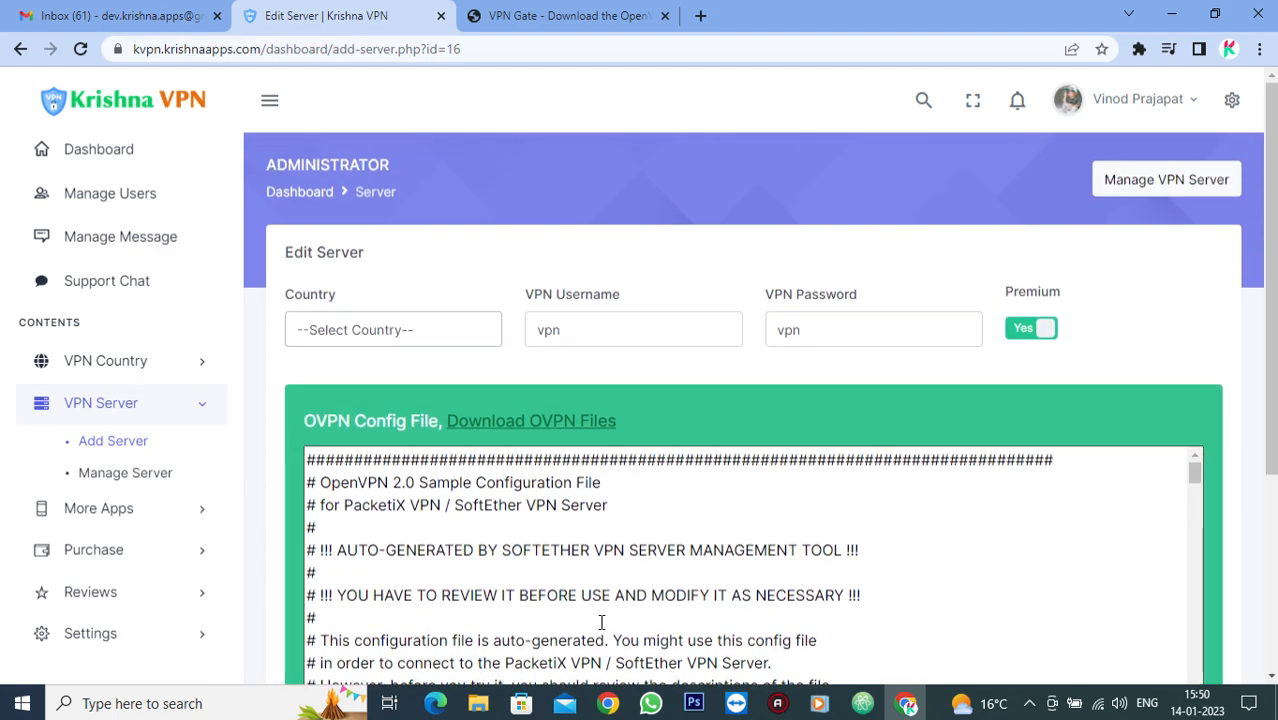
left_click(370, 335)
left_click(370, 335)
key("j")
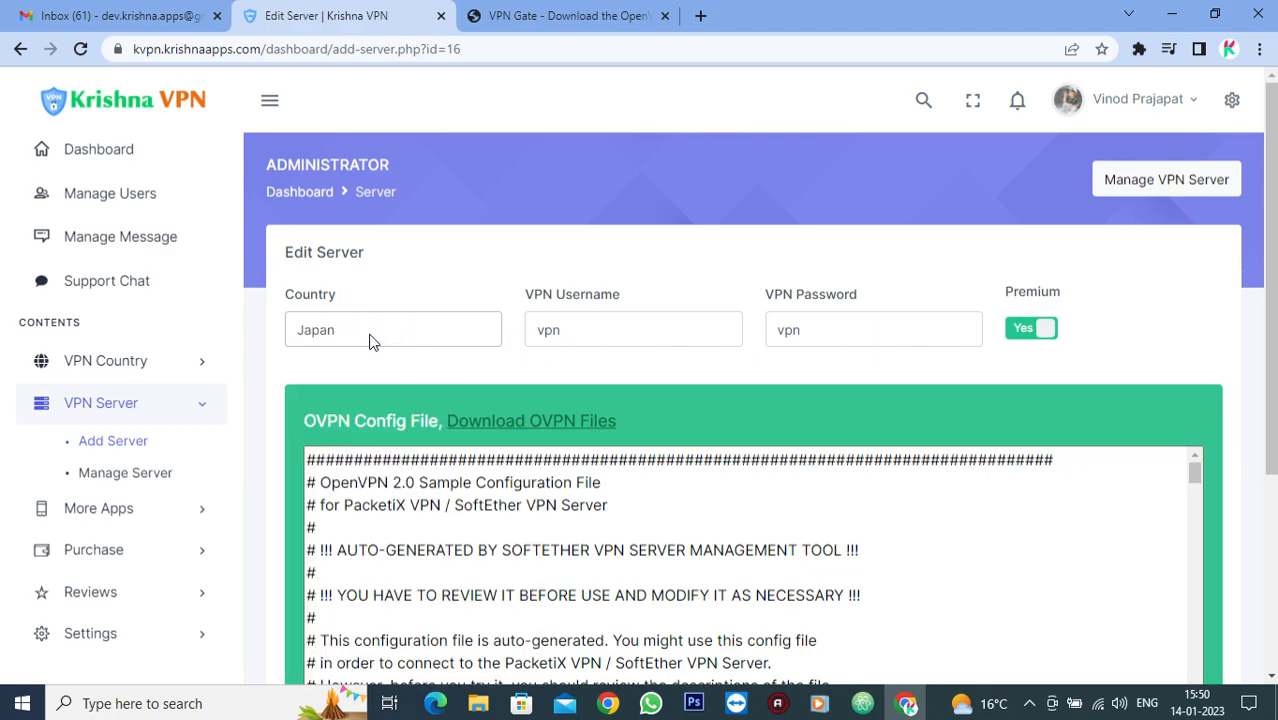
left_click(443, 366)
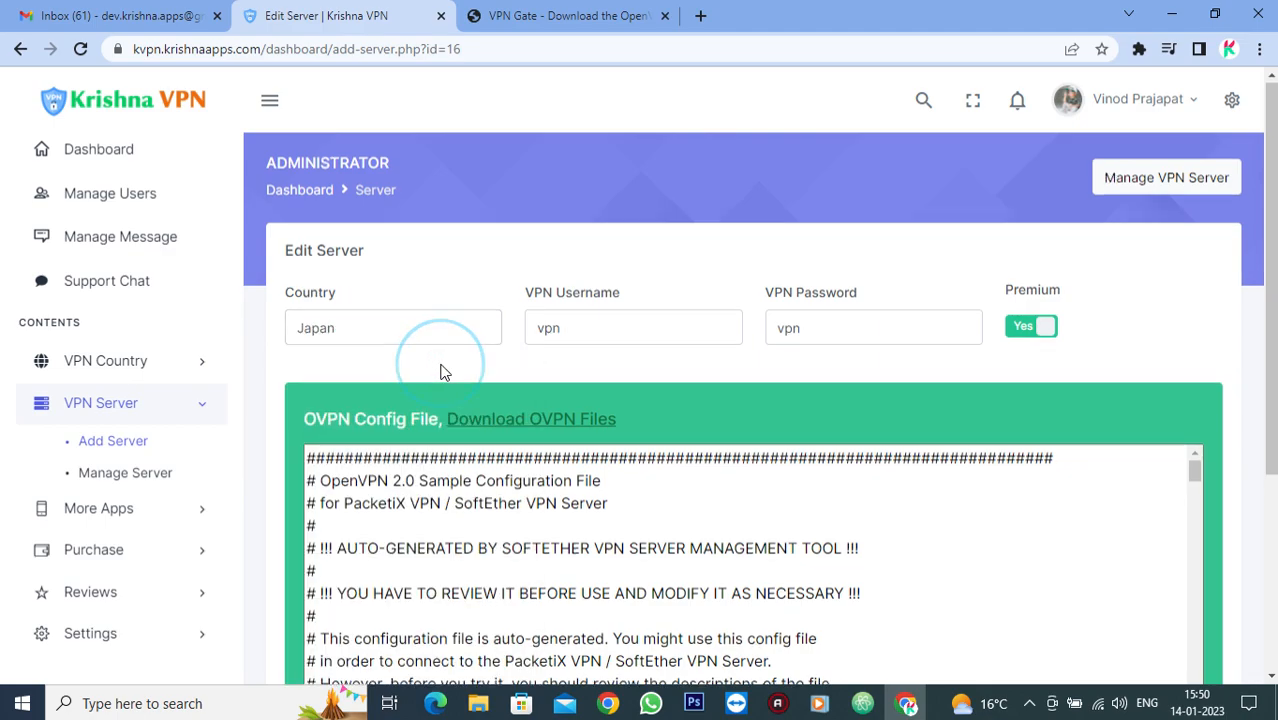
scroll(443, 366, "down", 3)
left_click(335, 569)
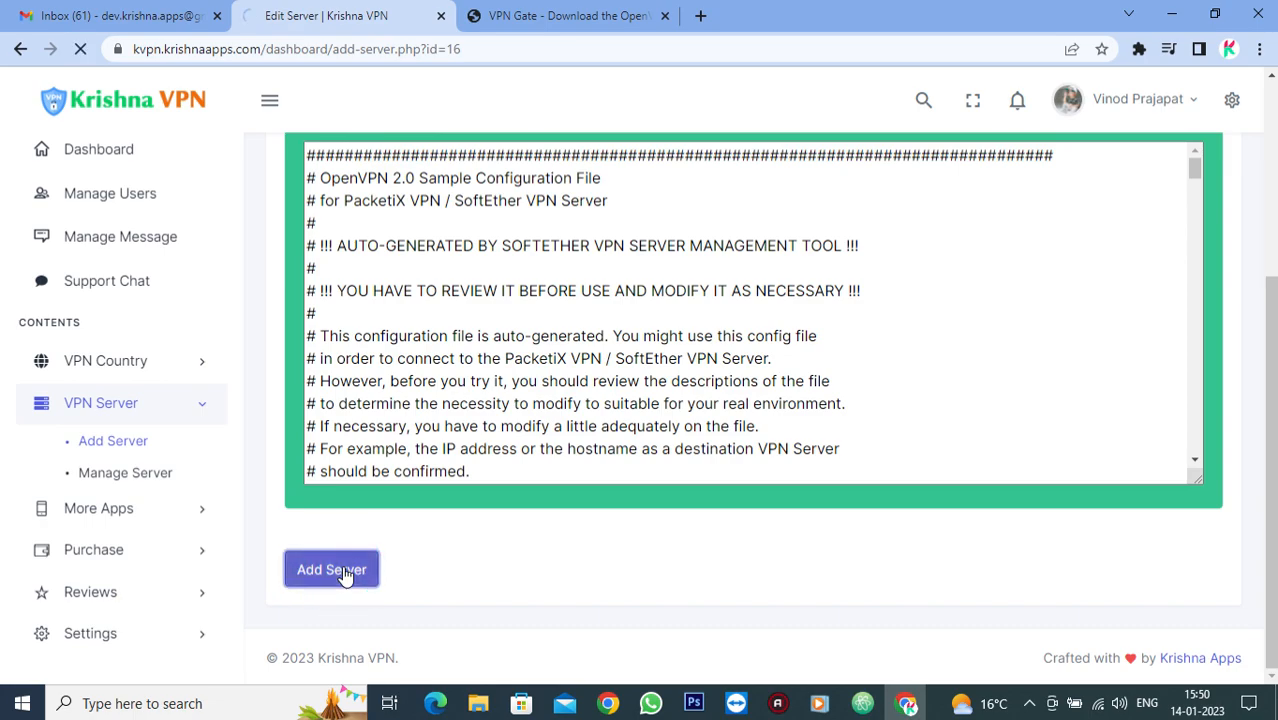
Verify on page 2 that the last Japan server shows as Paid, then reopen it for editing
scroll(640, 515, "down", 3)
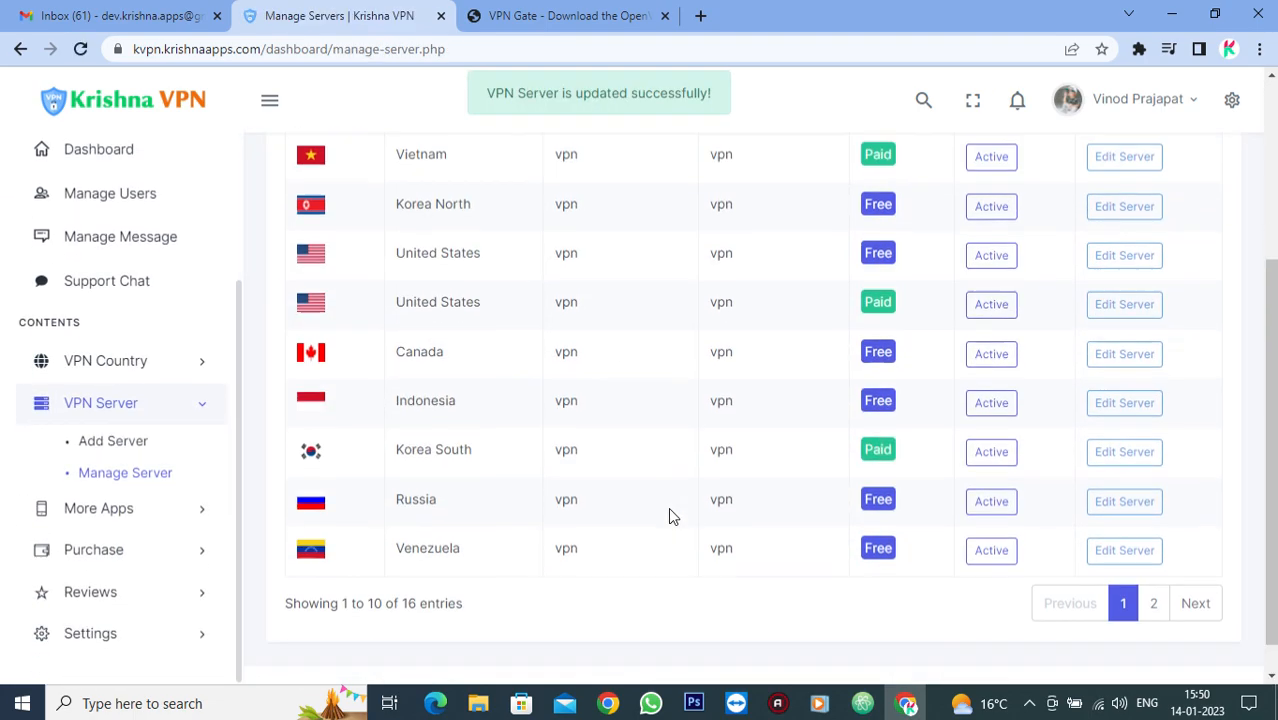
left_click(1155, 567)
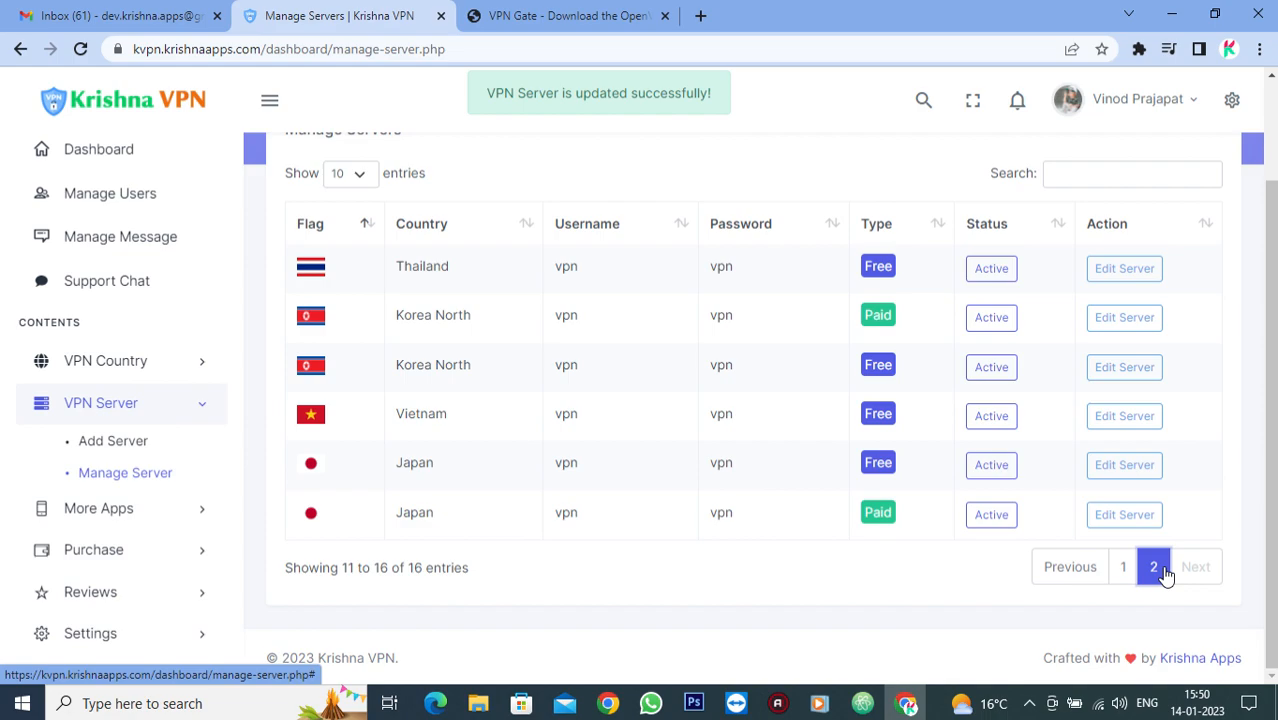
double_click(416, 514)
left_click(678, 508)
double_click(875, 512)
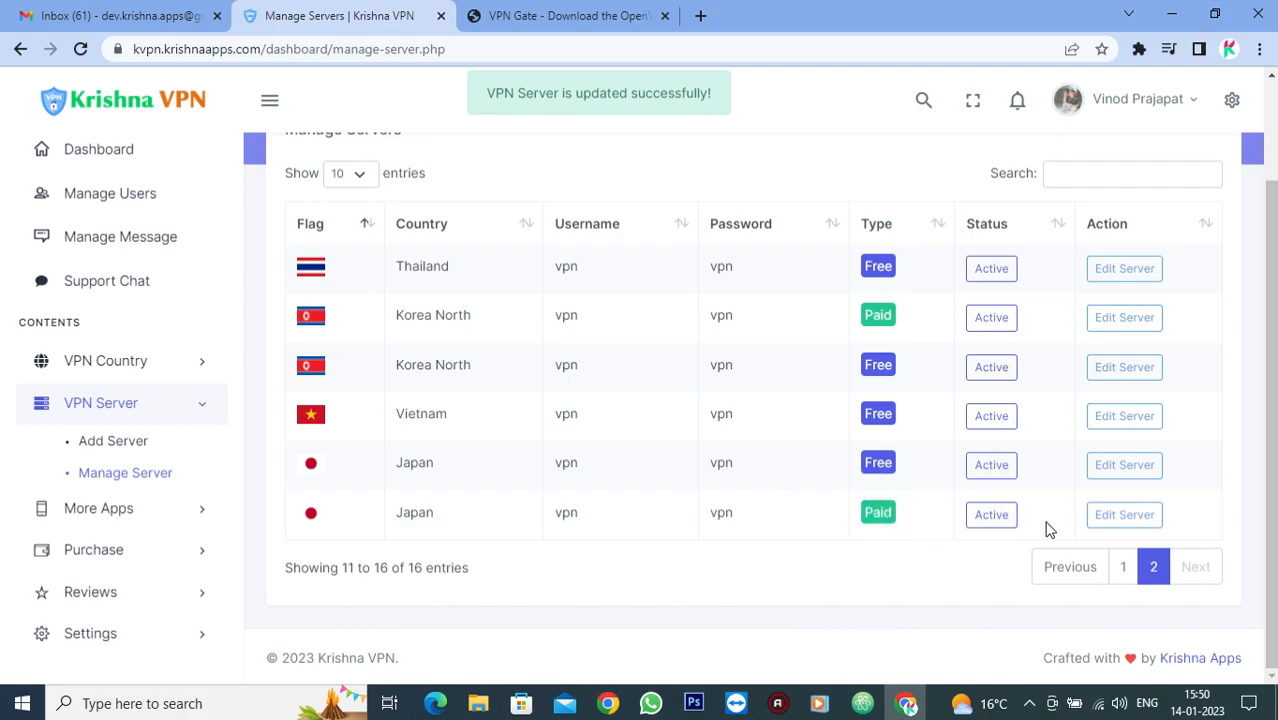
left_click(1124, 514)
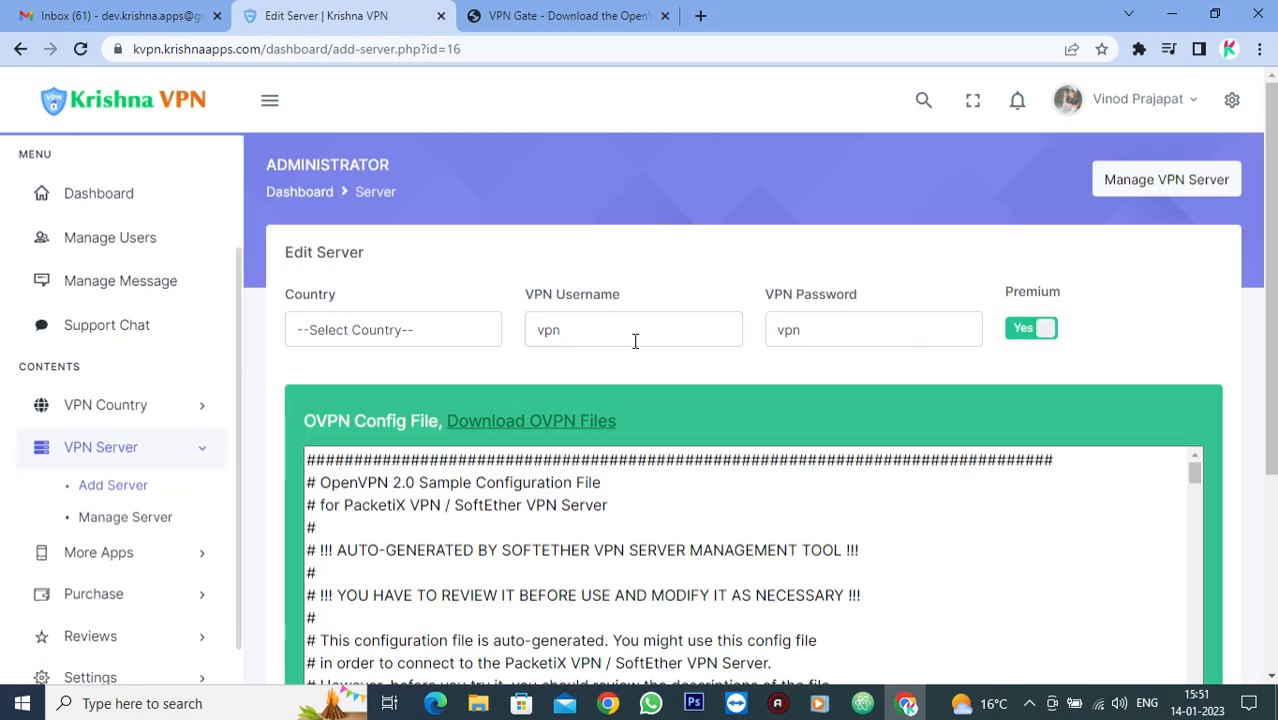
Keep Japan as country, set Premium to No, save, and check page 2 lists it Free
left_click(444, 342)
left_click(446, 343)
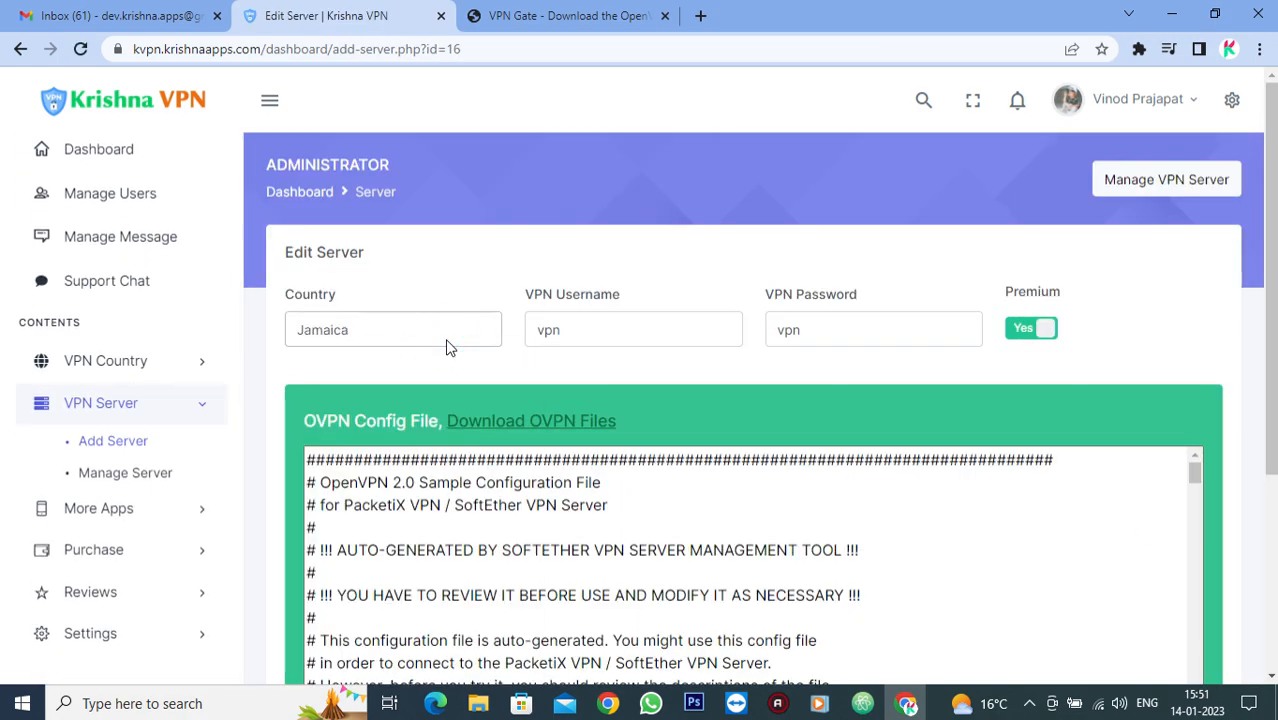
left_click(1033, 332)
scroll(870, 394, "down", 3)
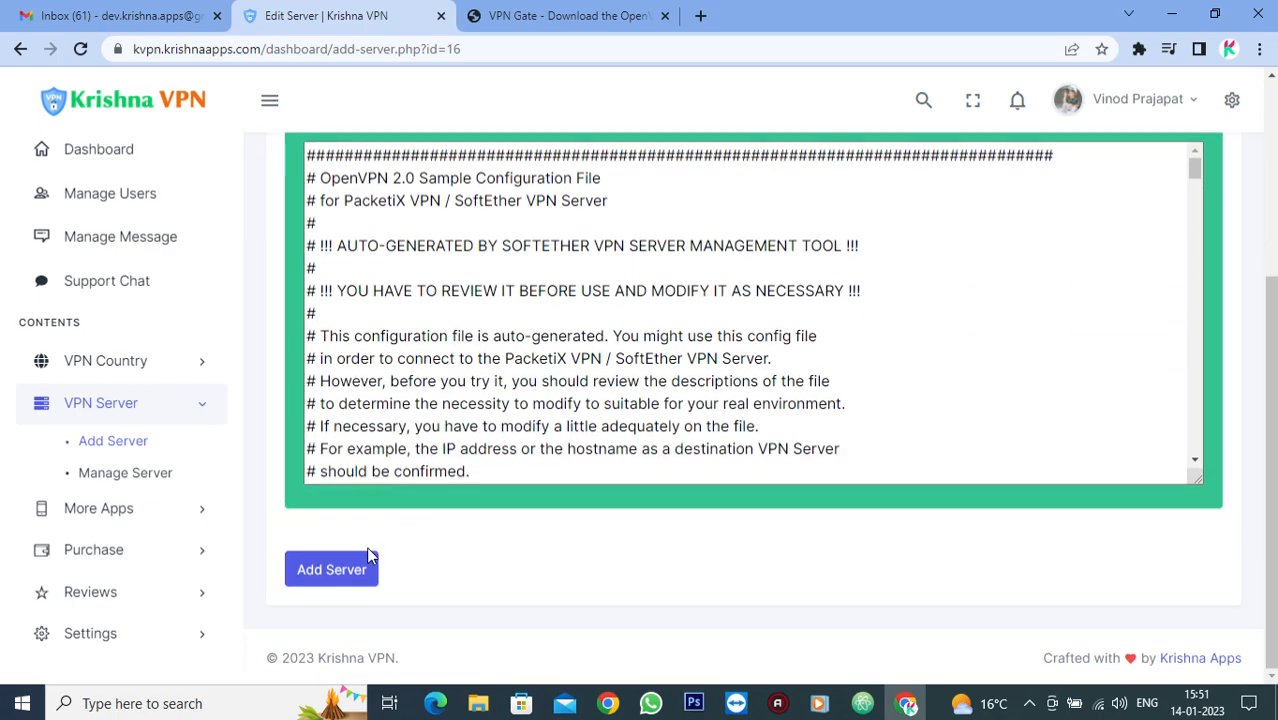
left_click(343, 568)
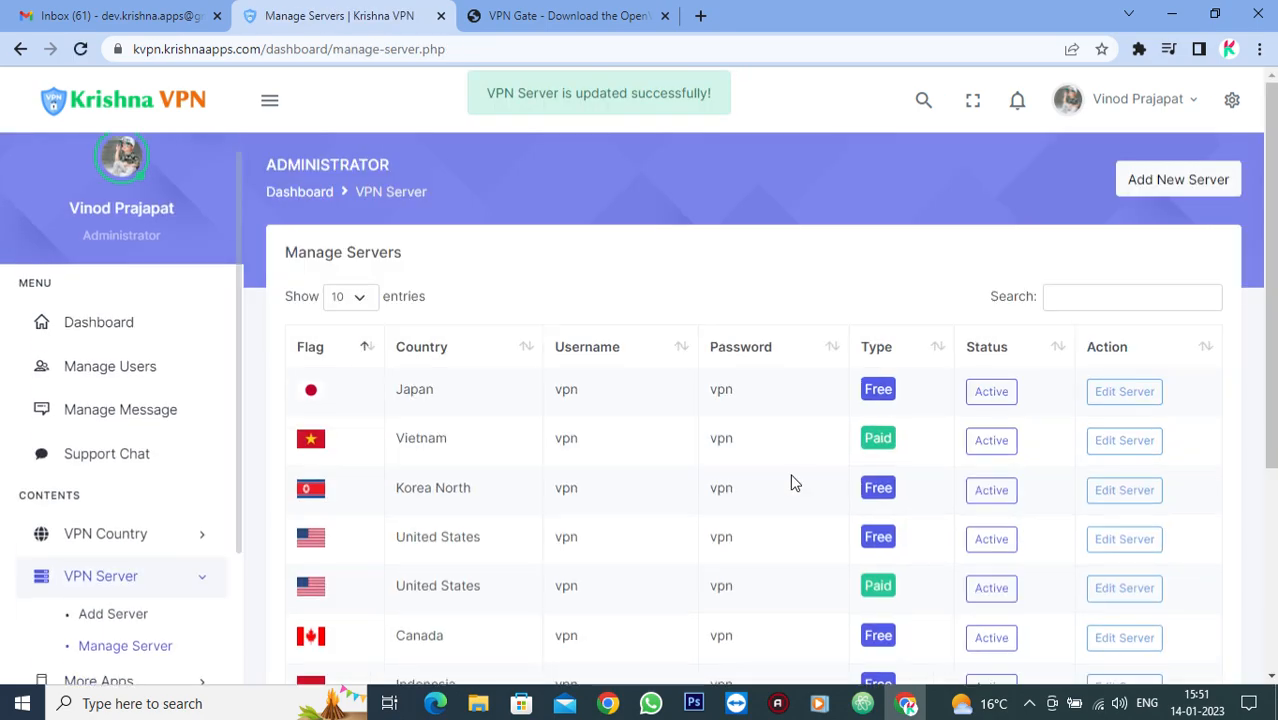
scroll(778, 514, "down", 3)
left_click(1155, 570)
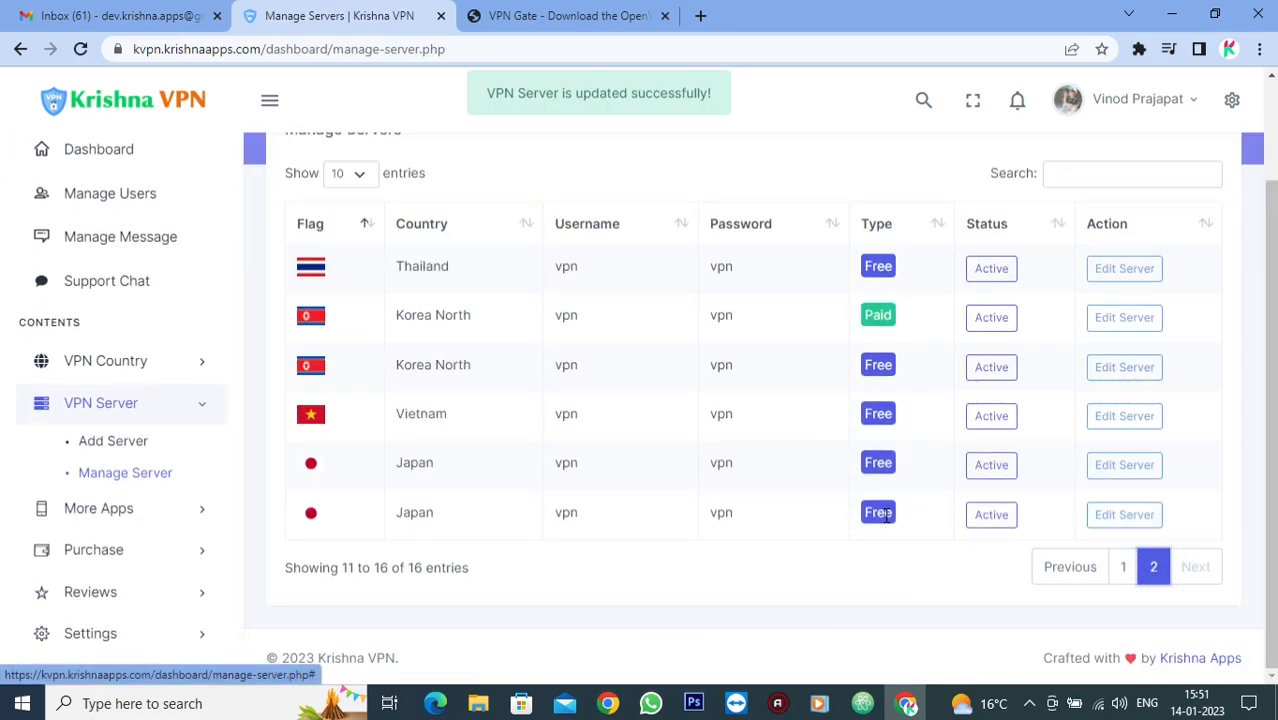
scroll(628, 540, "up", 2)
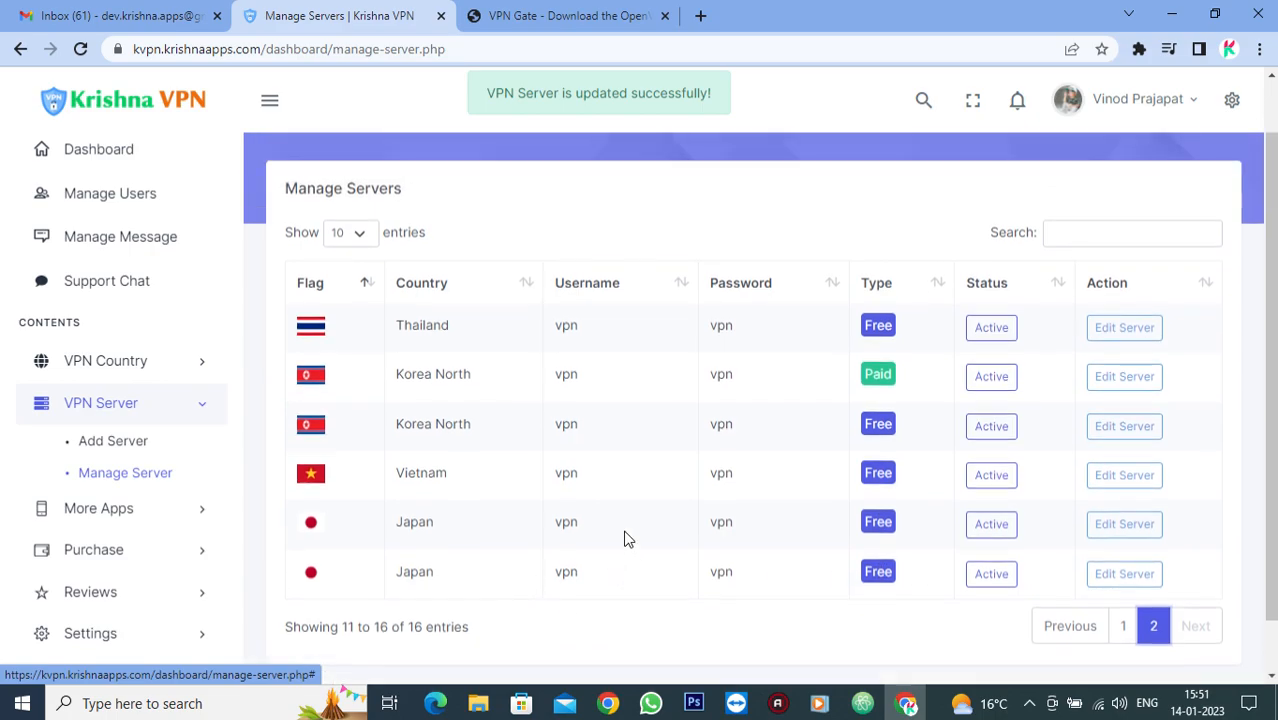
In Atom, add a final line 'Thanks for watching, subscribe channel for more tutorials'
left_click(861, 702)
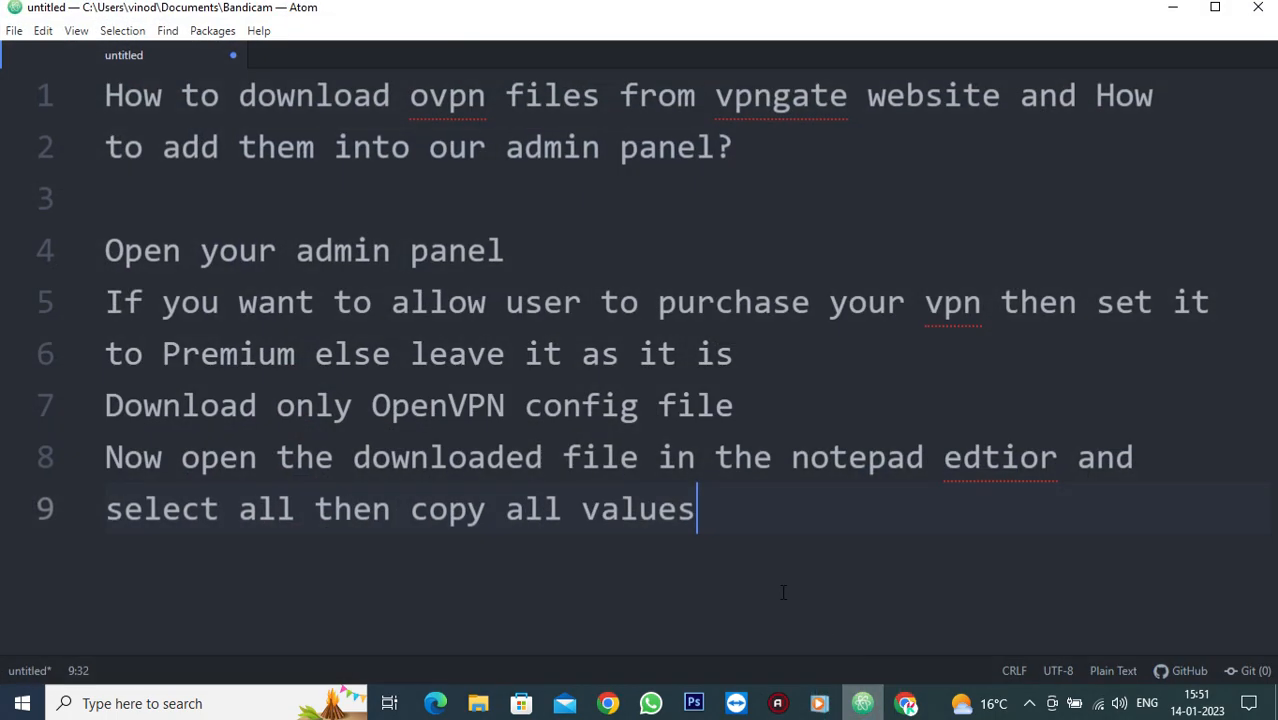
key("Return")
type("Thanks f")
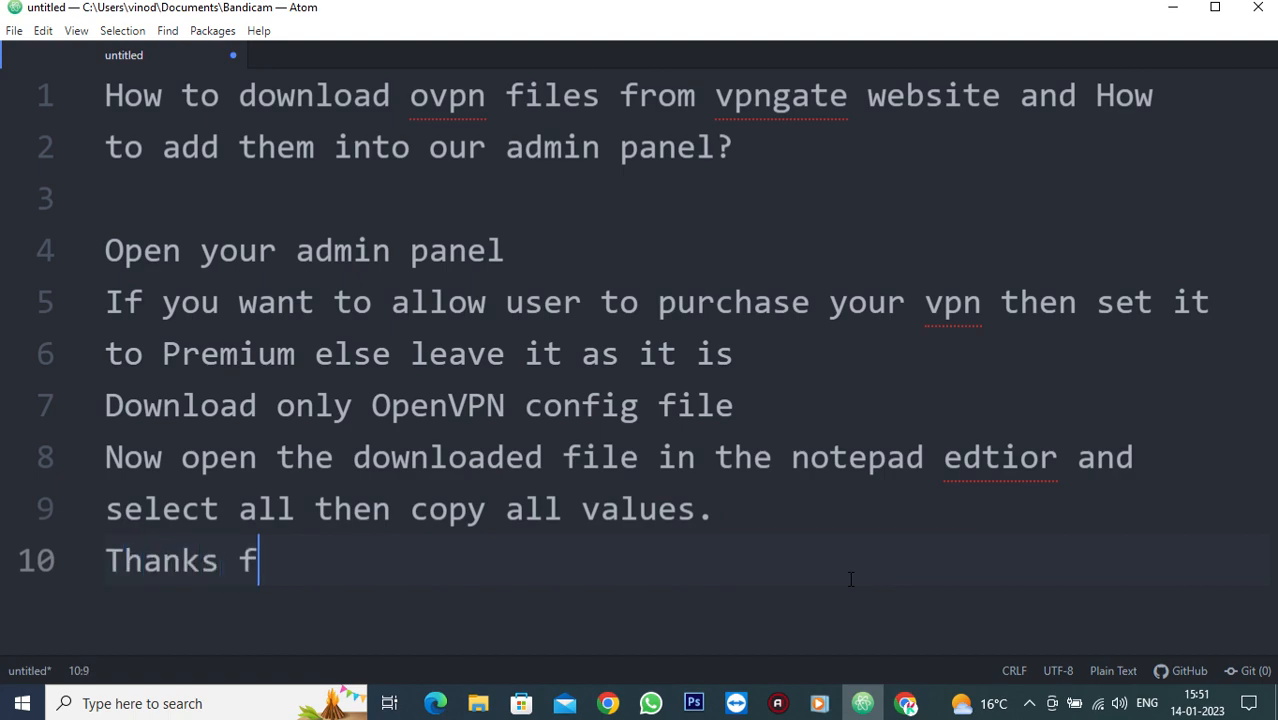
type("or watching")
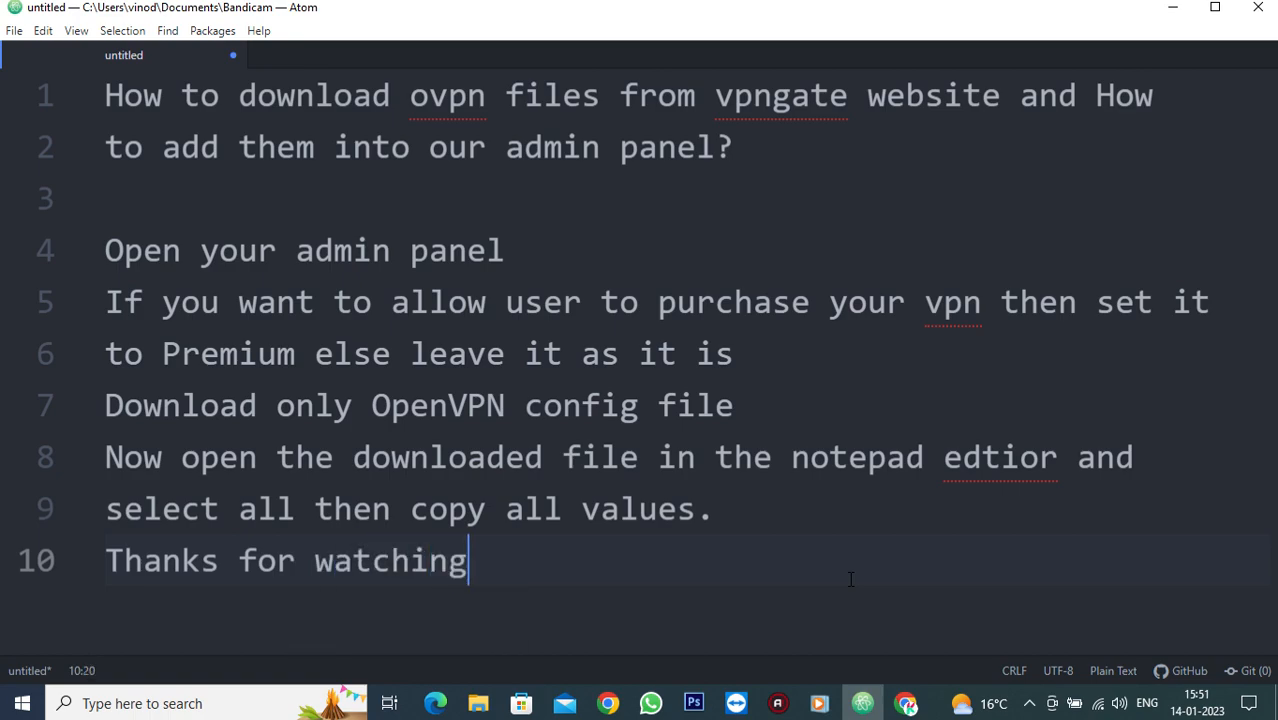
type(", subscribe ch")
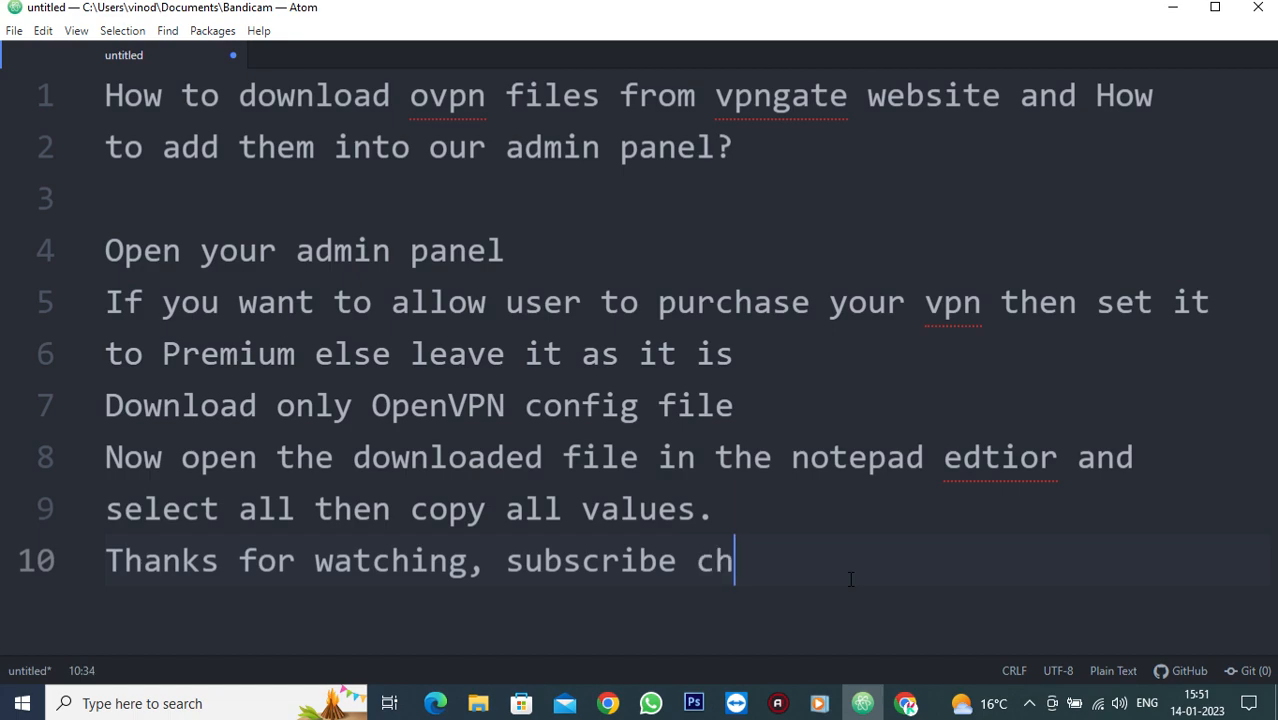
type("annel for mor")
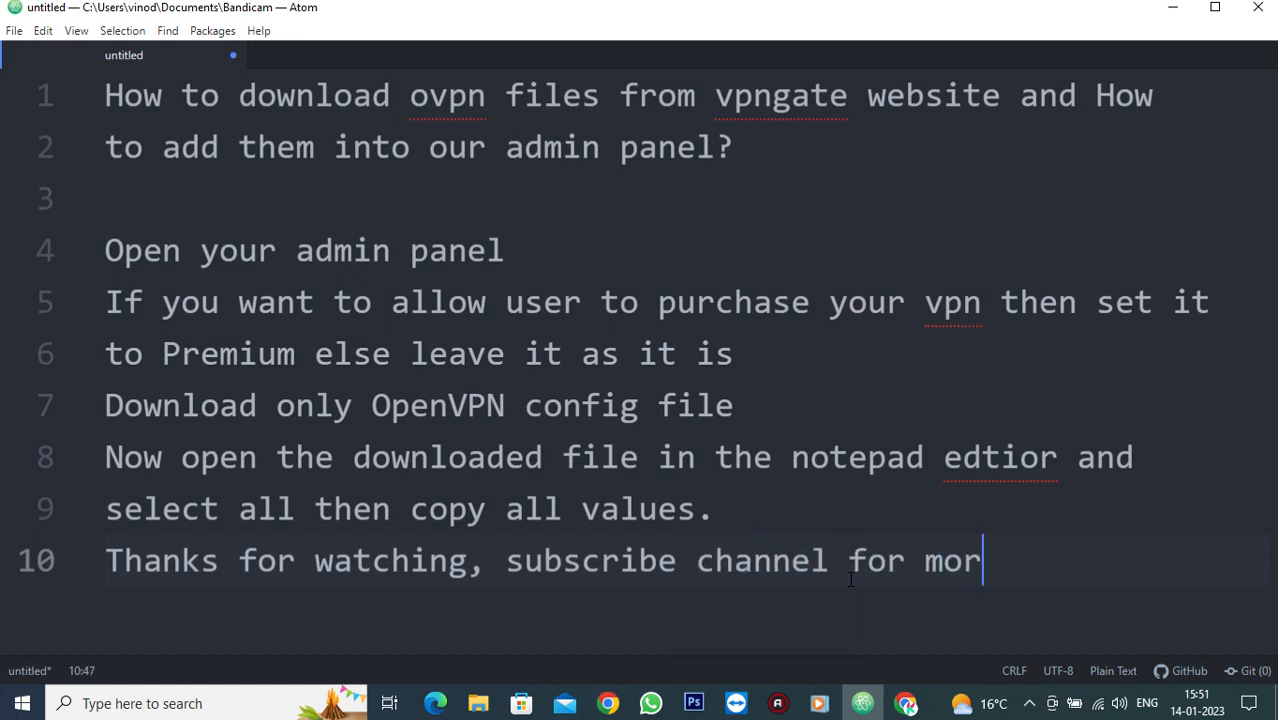
type("e tutorials")
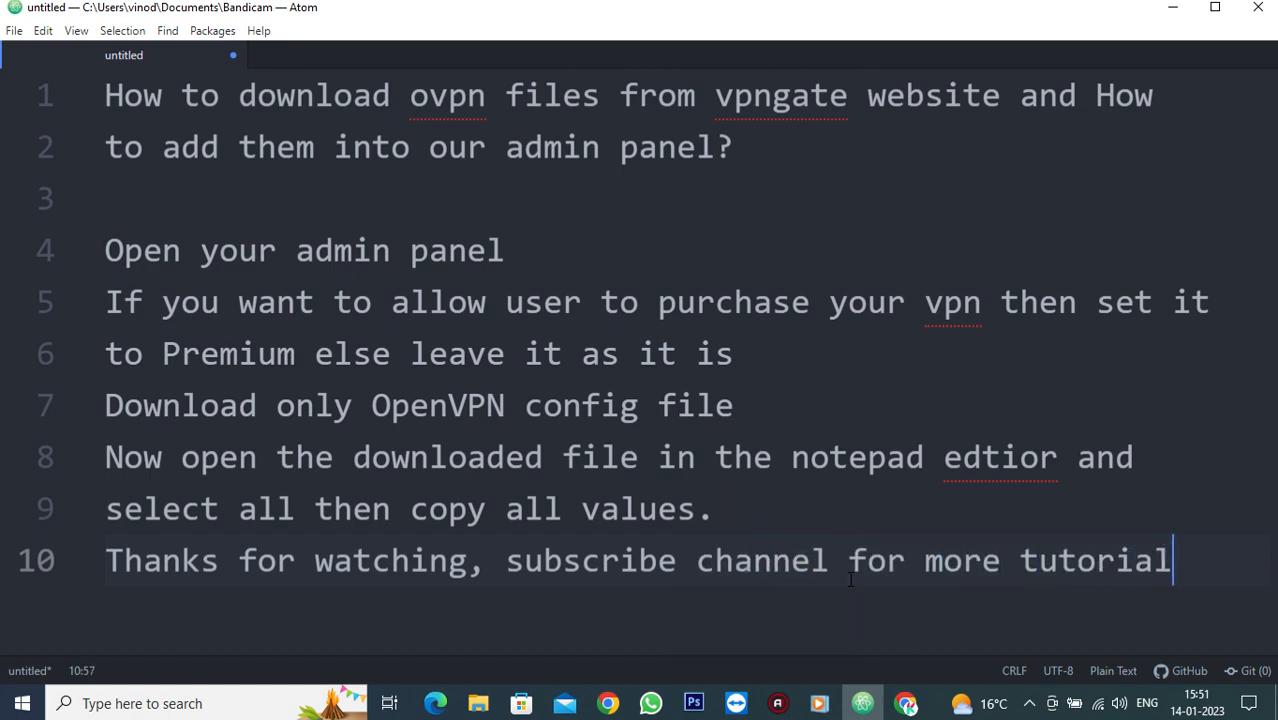